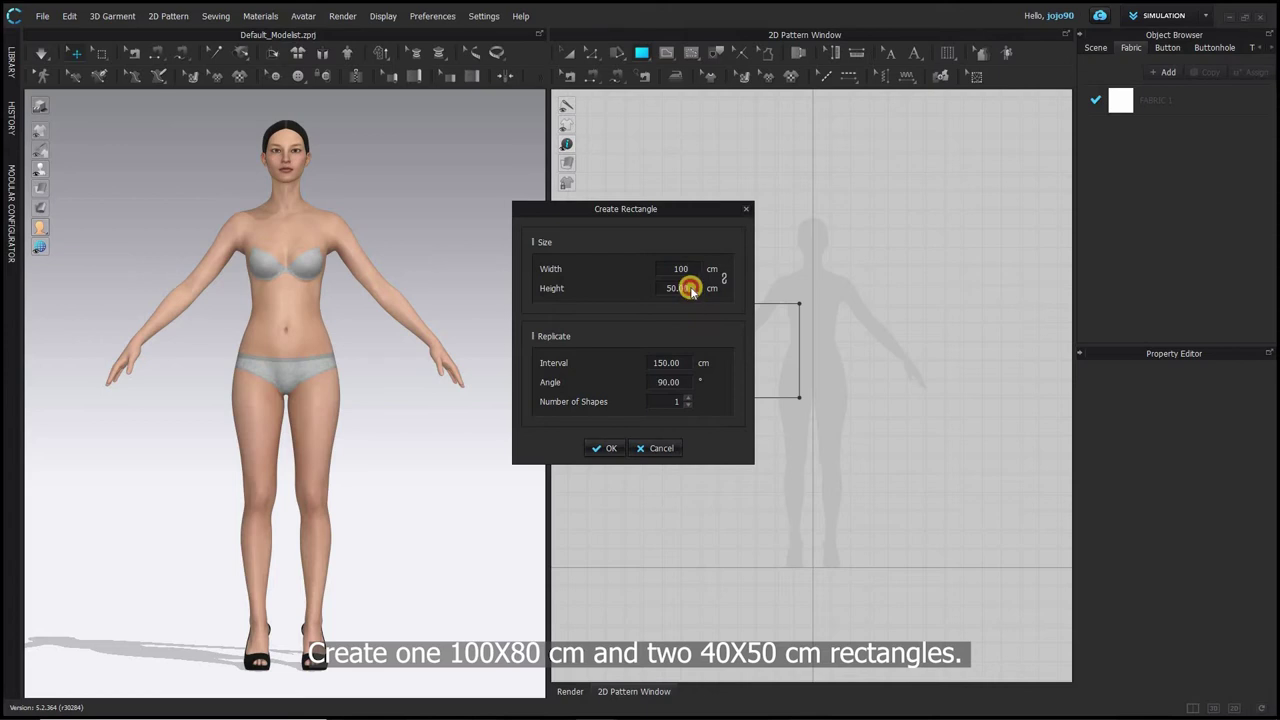
- Create a 100 × 80 cm rectangle pattern and move it over the silhouette's lower body
{"action": "left_click", "coordinate": [605, 448]}
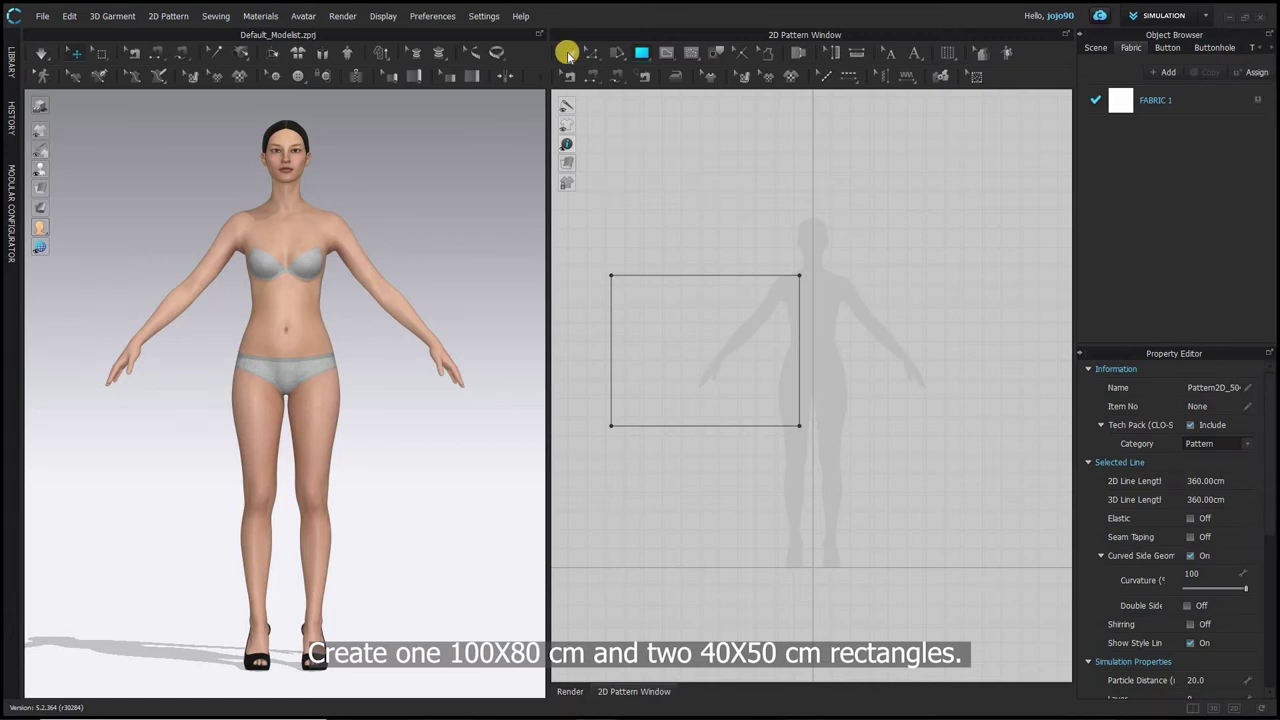
{"action": "left_click", "coordinate": [569, 53]}
{"action": "left_click_drag", "start_coordinate": [709, 302], "coordinate": [803, 382]}
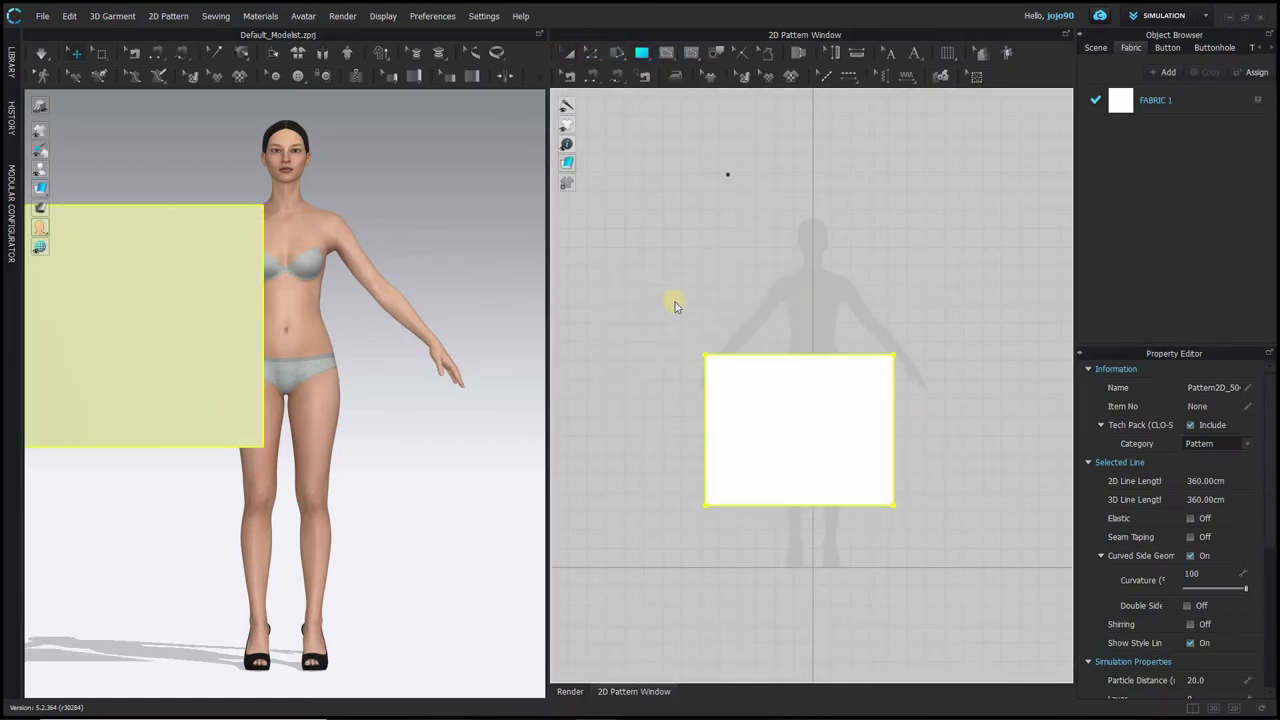
- Create a 40 × 50 cm rectangle pattern above the large rectangle
{"action": "type", "text": "40"}
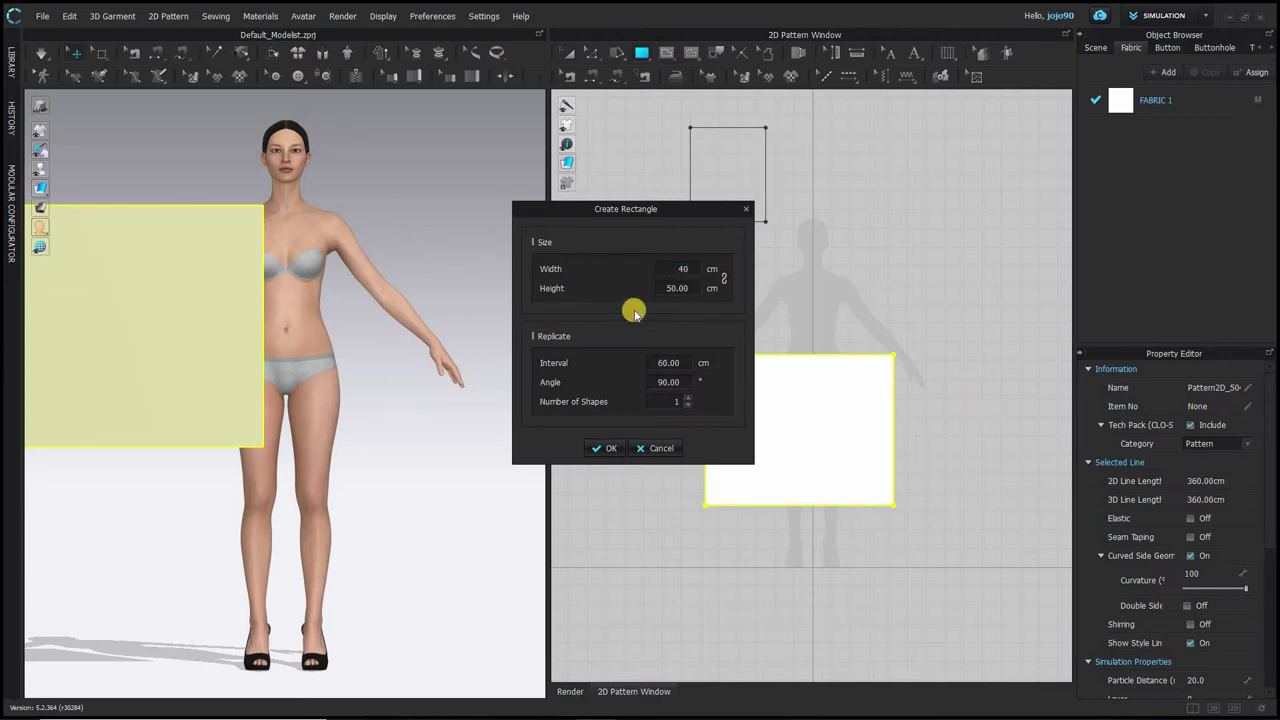
{"action": "left_click_drag", "start_coordinate": [685, 273], "coordinate": [680, 291]}
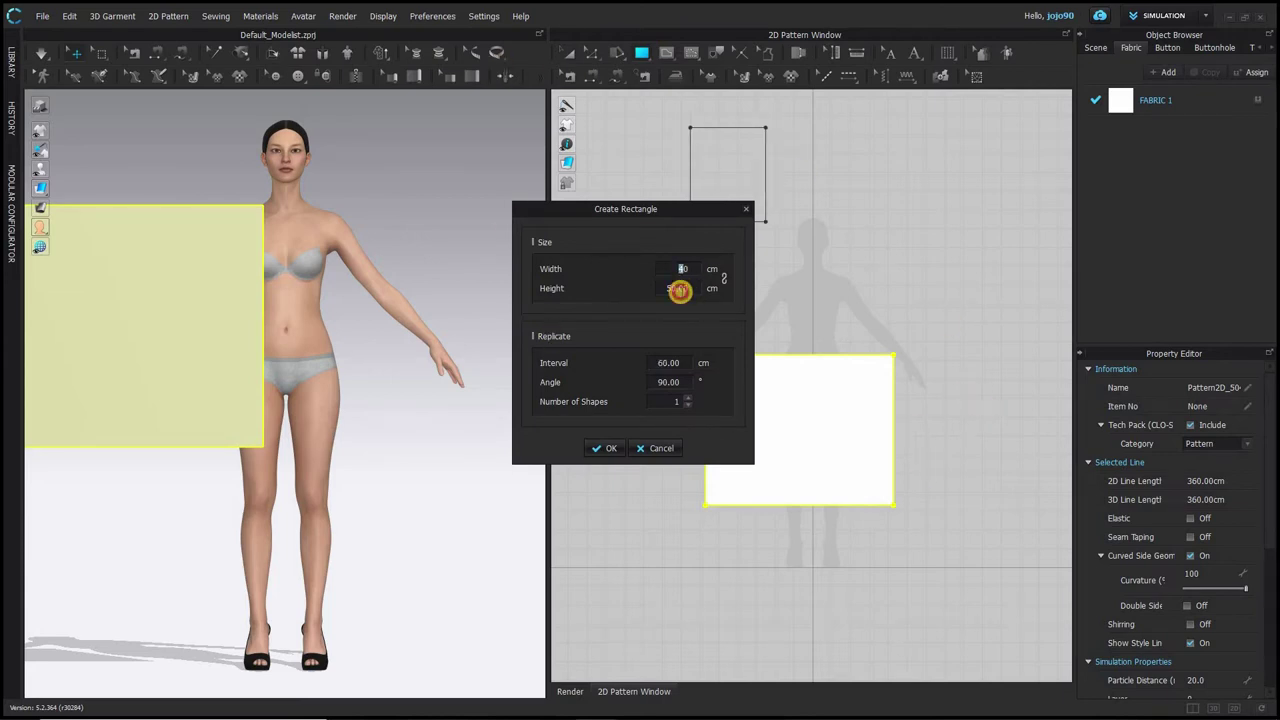
{"action": "left_click", "coordinate": [596, 449]}
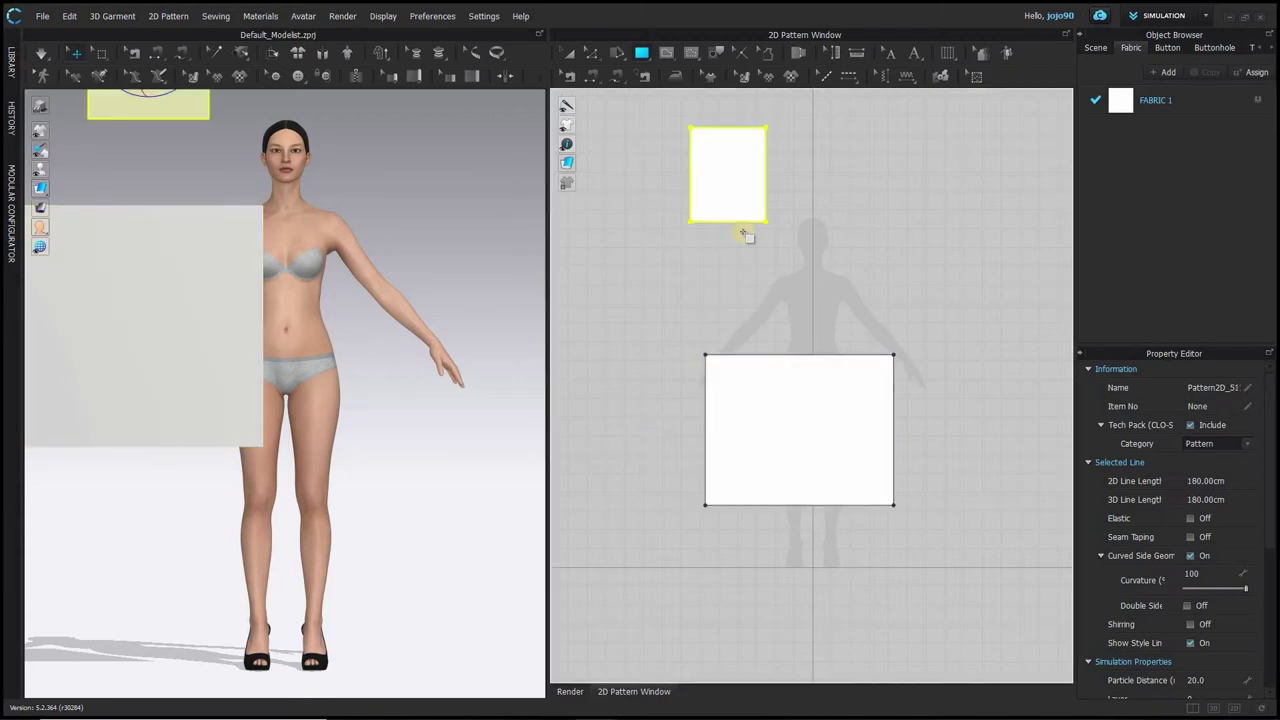
- Copy the 40 × 50 cm rectangle and place a mirrored copy beside it, across the silhouette's center line
{"action": "left_click", "coordinate": [583, 58]}
{"action": "right_click", "coordinate": [753, 170]}
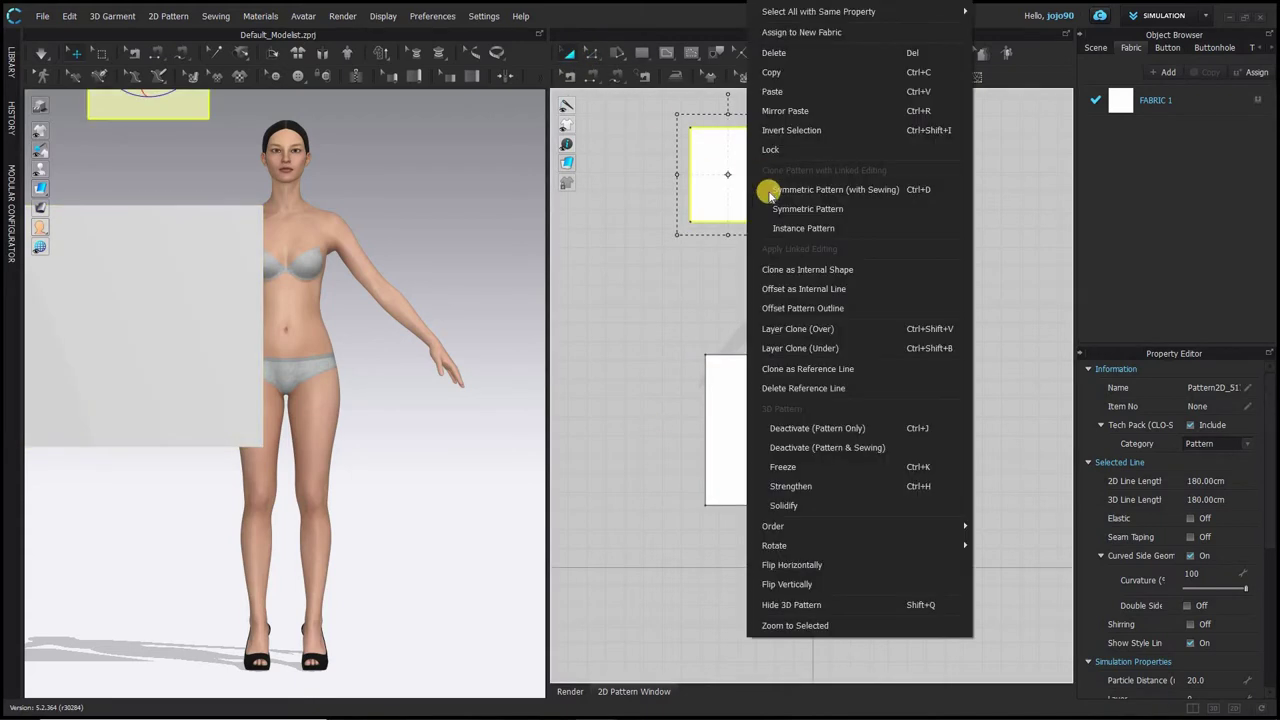
{"action": "left_click", "coordinate": [774, 115]}
{"action": "right_click", "coordinate": [751, 170]}
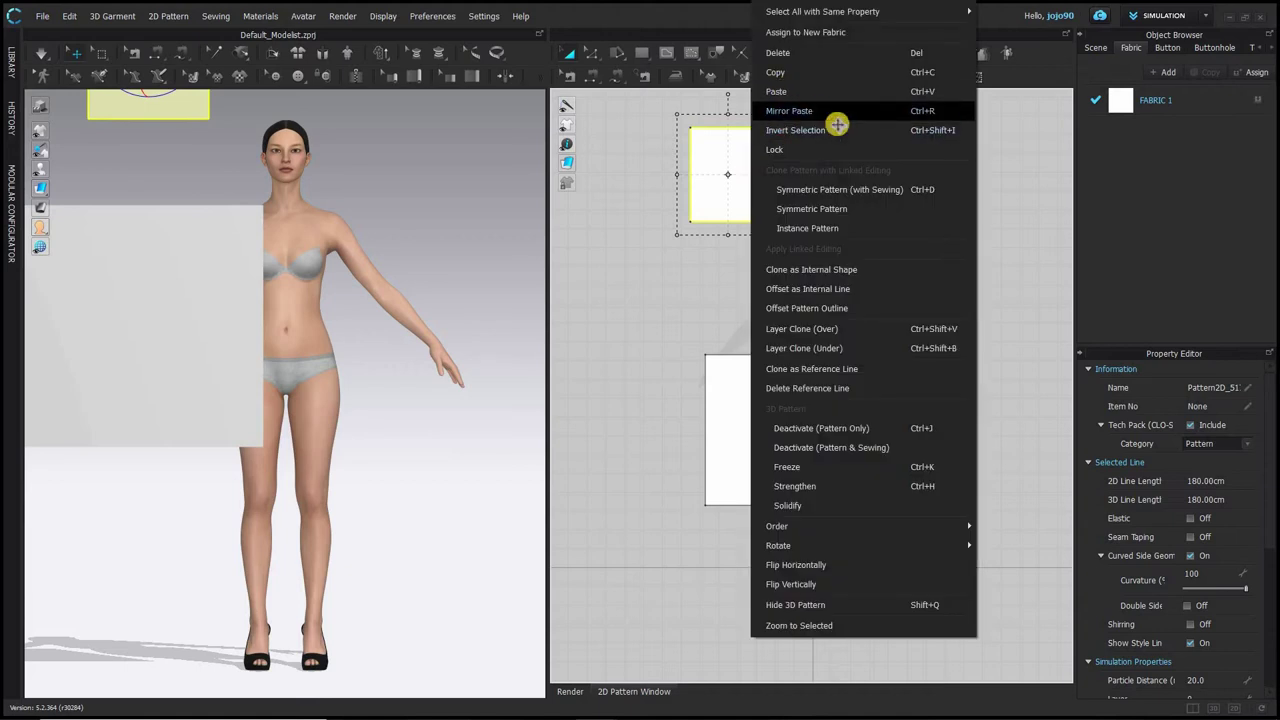
{"action": "left_click", "coordinate": [834, 120]}
{"action": "left_click", "coordinate": [865, 171]}
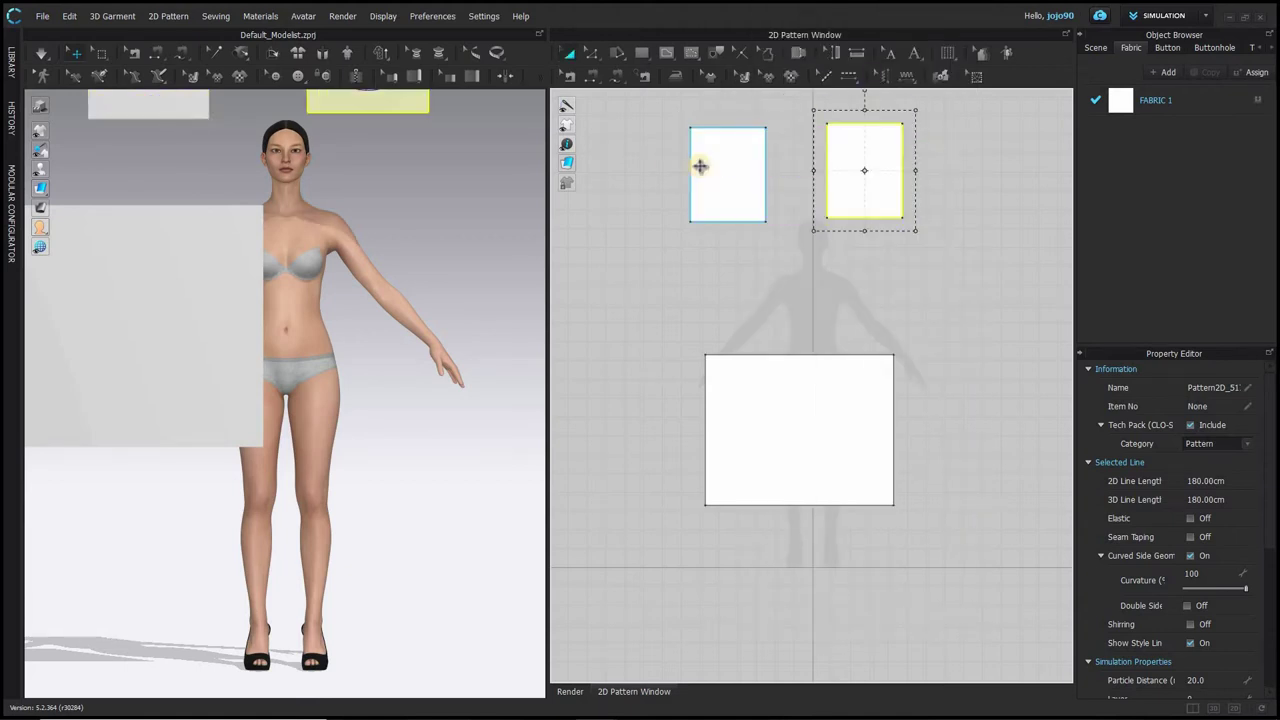
- Link the two small rectangles for editing as a Symmetric Pattern (with Sewing)
{"action": "left_click", "coordinate": [700, 165]}
{"action": "left_click", "coordinate": [846, 172], "text": "shift"}
{"action": "right_click", "coordinate": [848, 170]}
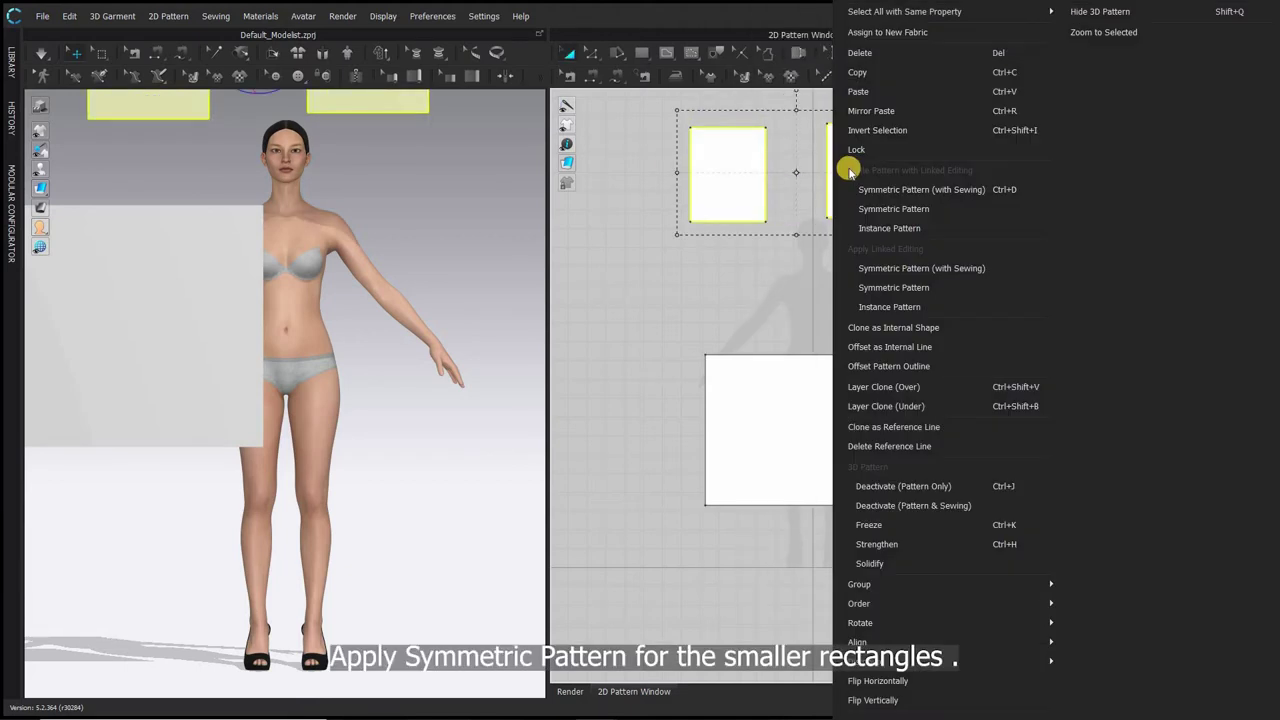
{"action": "left_click", "coordinate": [922, 267]}
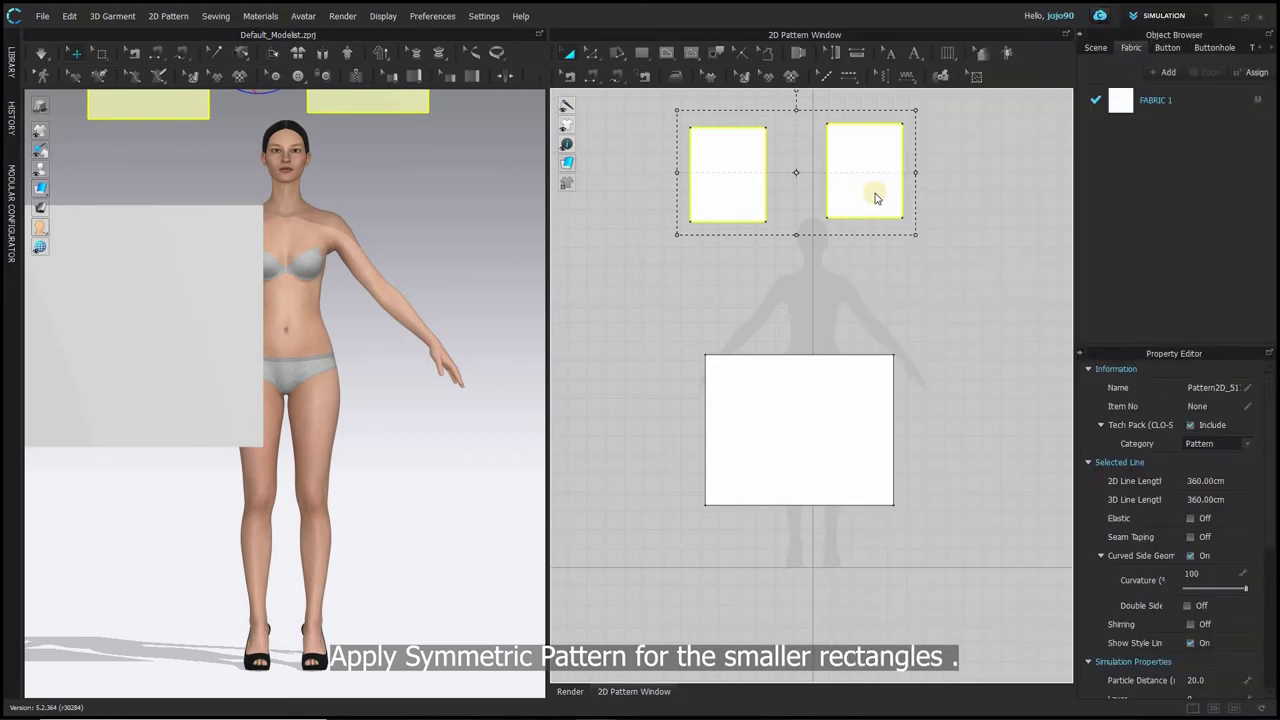
- Move both small rectangles down closer to the large rectangle, keeping them level with each other
{"action": "left_click_drag", "start_coordinate": [874, 197], "coordinate": [874, 294]}
{"action": "left_click_drag", "start_coordinate": [704, 168], "coordinate": [713, 266]}
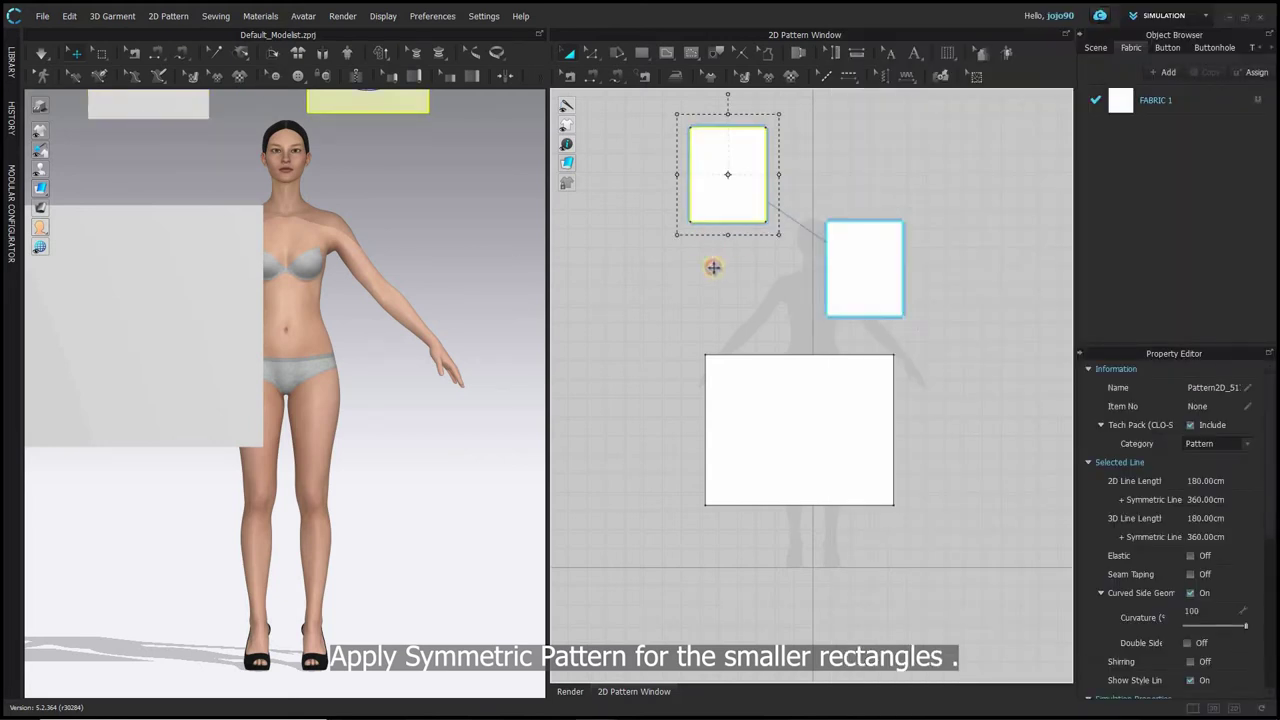
{"action": "left_click", "coordinate": [940, 368]}
{"action": "scroll", "coordinate": [940, 366], "scroll_direction": "up", "scroll_amount": 3}
{"action": "middle_click_drag", "start_coordinate": [940, 346], "coordinate": [1002, 315]}
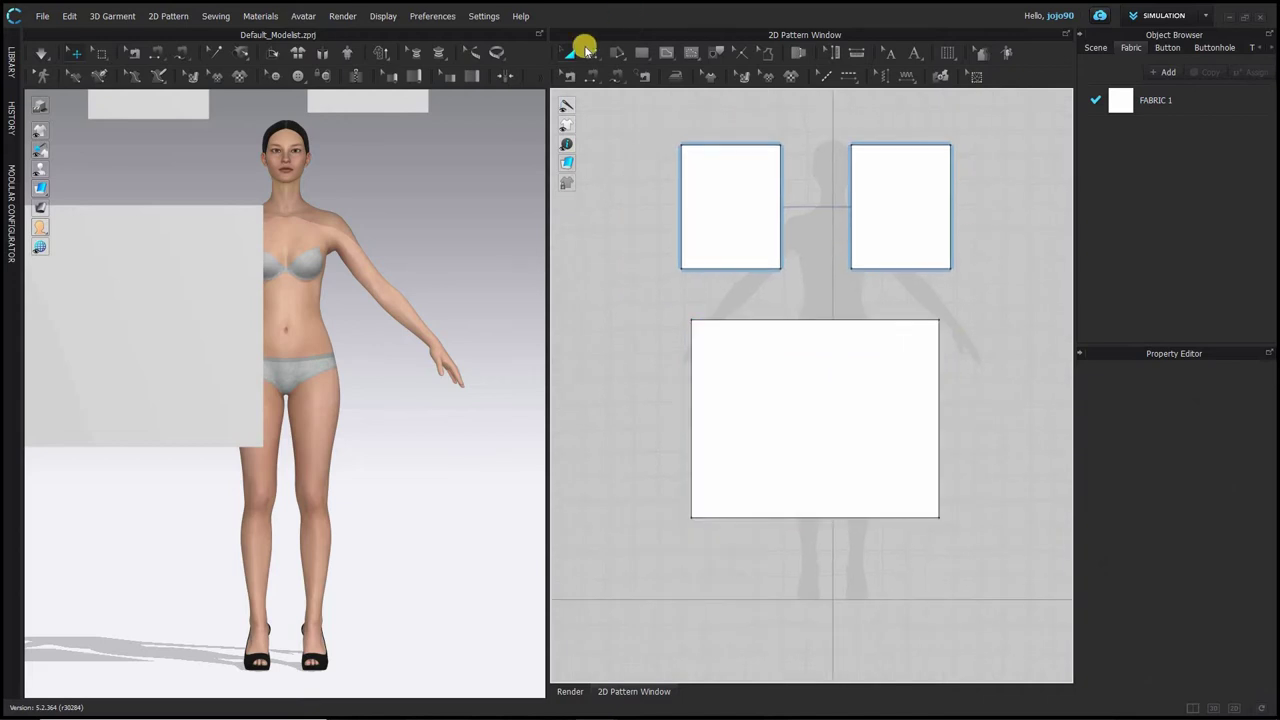
- Split the large rectangle's left side edge uniformly into 2 segments
{"action": "left_click", "coordinate": [588, 50]}
{"action": "left_click", "coordinate": [610, 79]}
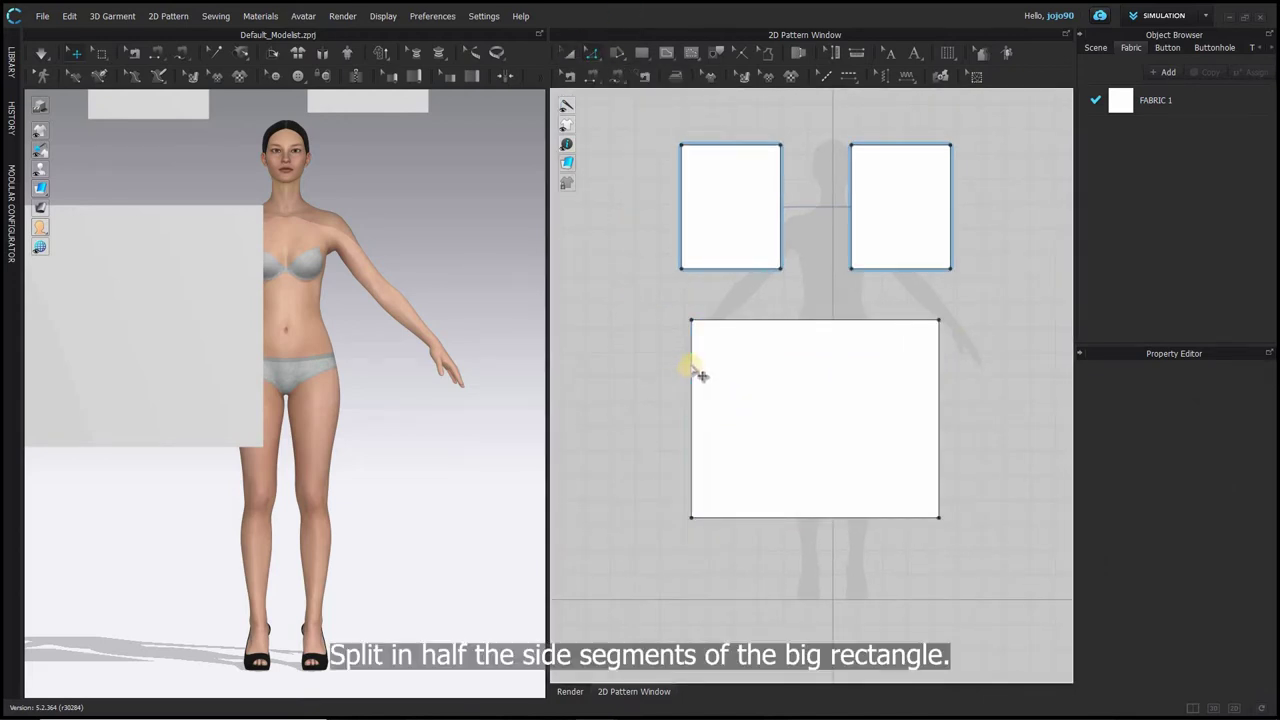
{"action": "right_click", "coordinate": [695, 382]}
{"action": "left_click", "coordinate": [726, 403]}
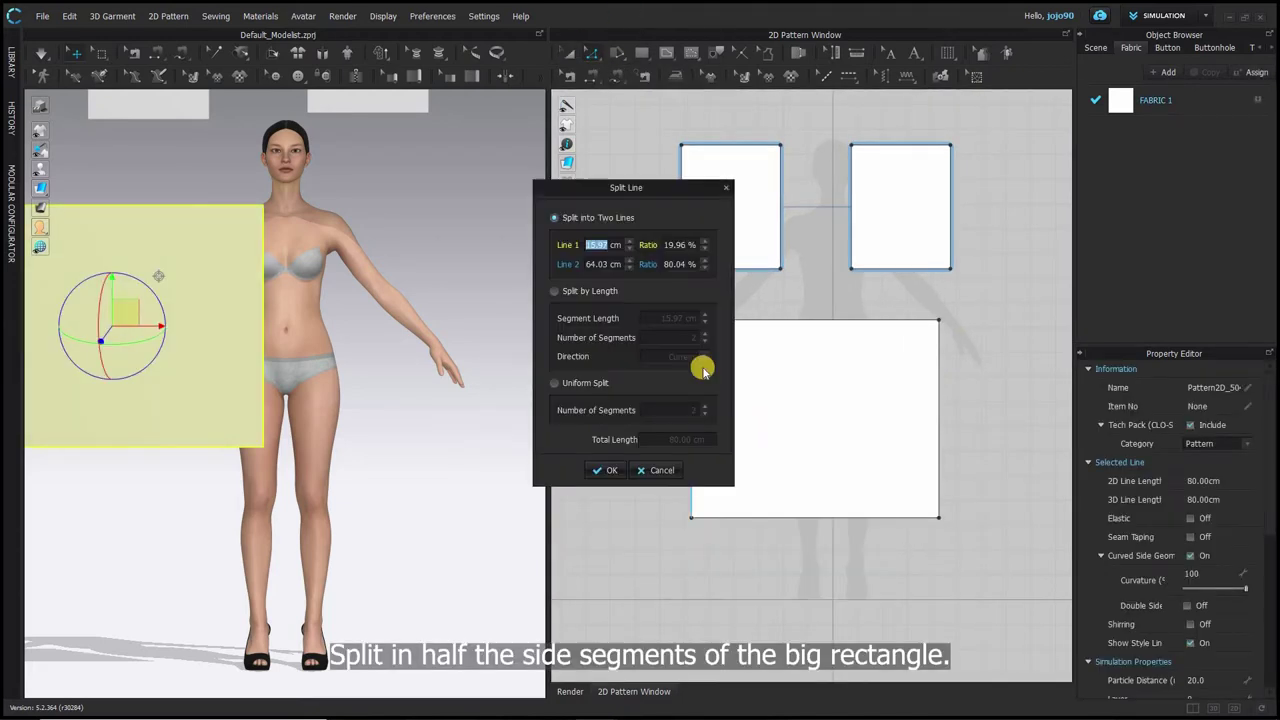
{"action": "left_click", "coordinate": [555, 382]}
{"action": "left_click", "coordinate": [606, 470]}
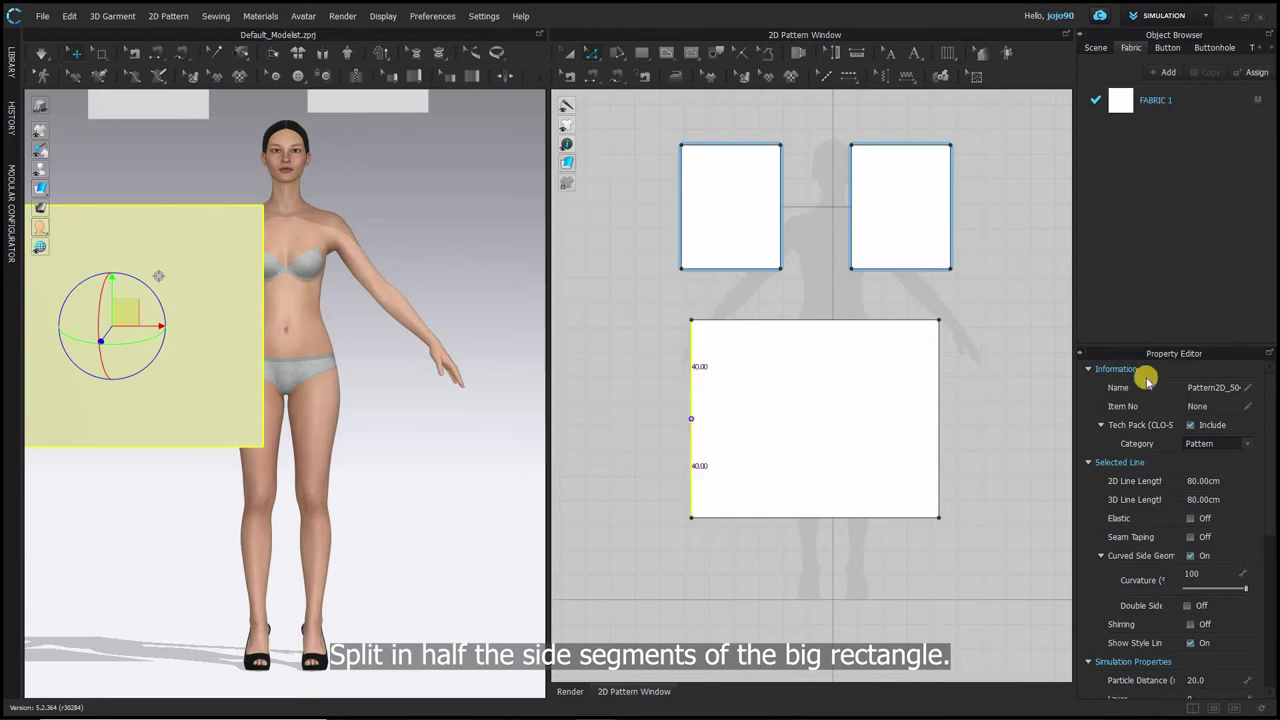
- Split the large rectangle's right side edge uniformly into 2 segments
{"action": "right_click", "coordinate": [939, 410]}
{"action": "left_click", "coordinate": [975, 462]}
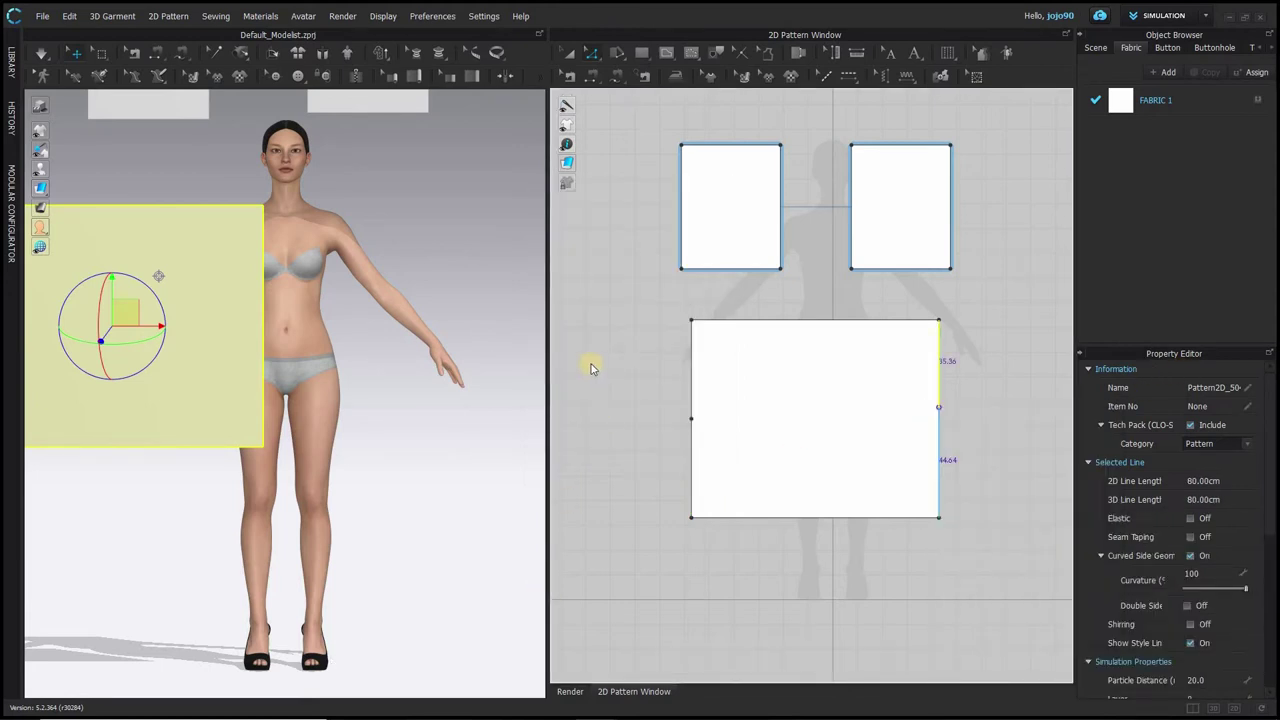
{"action": "left_click", "coordinate": [575, 385]}
{"action": "left_click", "coordinate": [608, 472]}
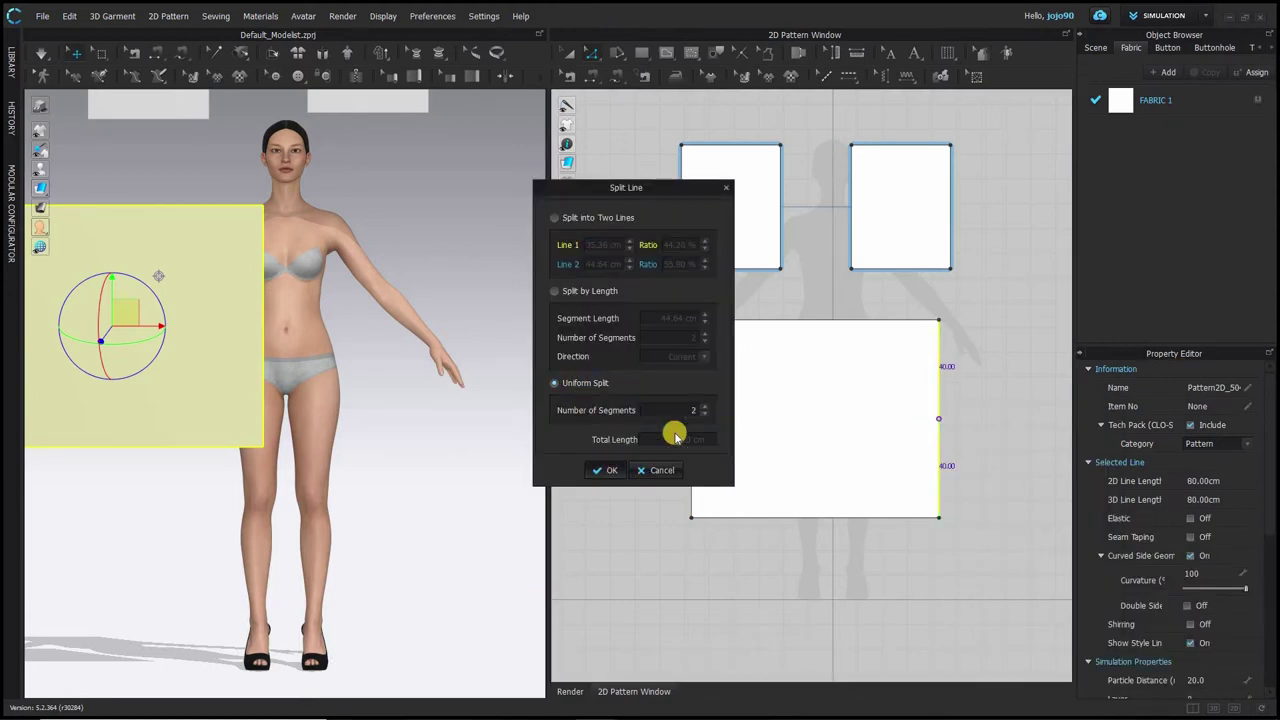
- Draw a horizontal 25 cm internal line inward from the midpoint of the large rectangle's left edge
{"action": "left_click", "coordinate": [692, 55]}
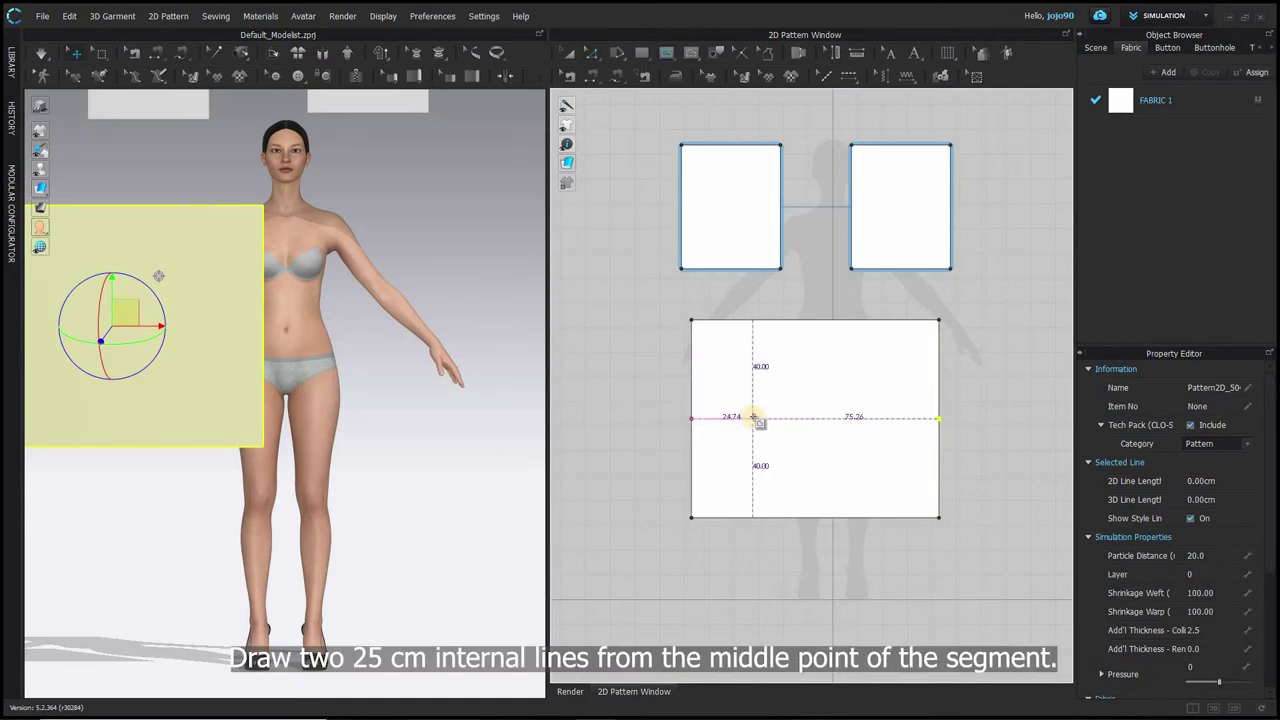
{"action": "right_click", "coordinate": [754, 420]}
{"action": "type", "text": "25"}
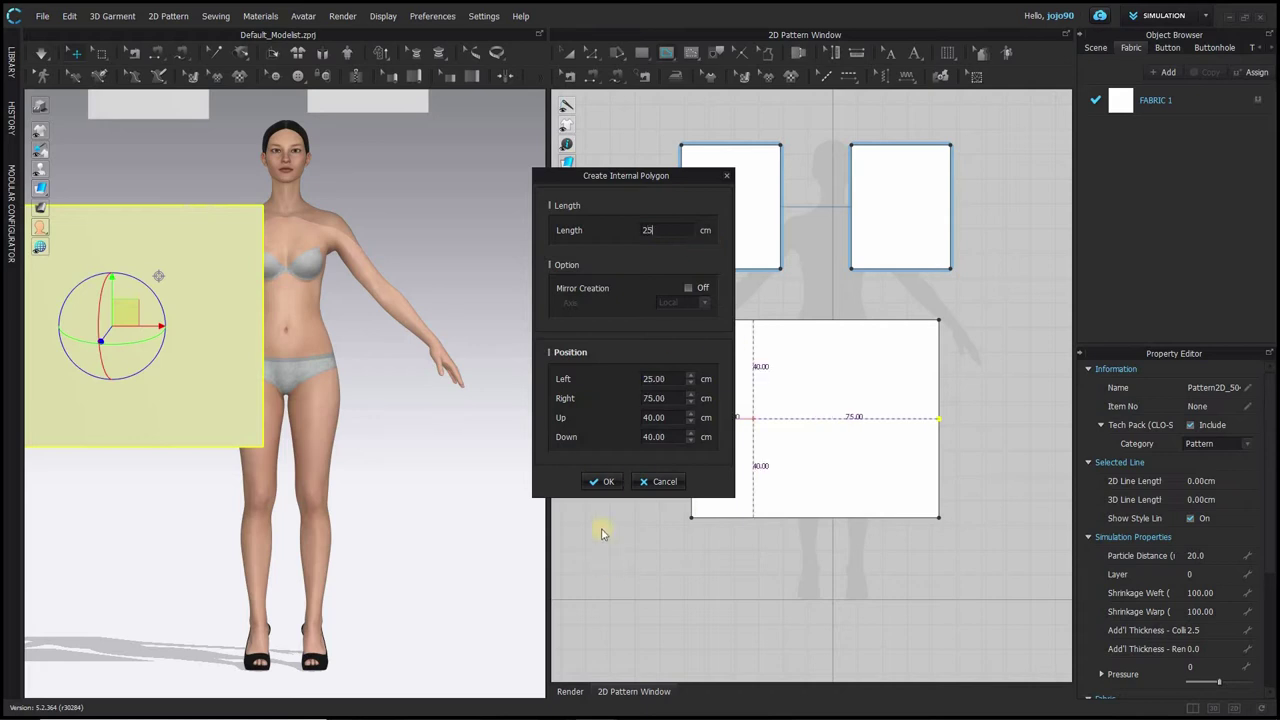
{"action": "key", "text": "Return"}
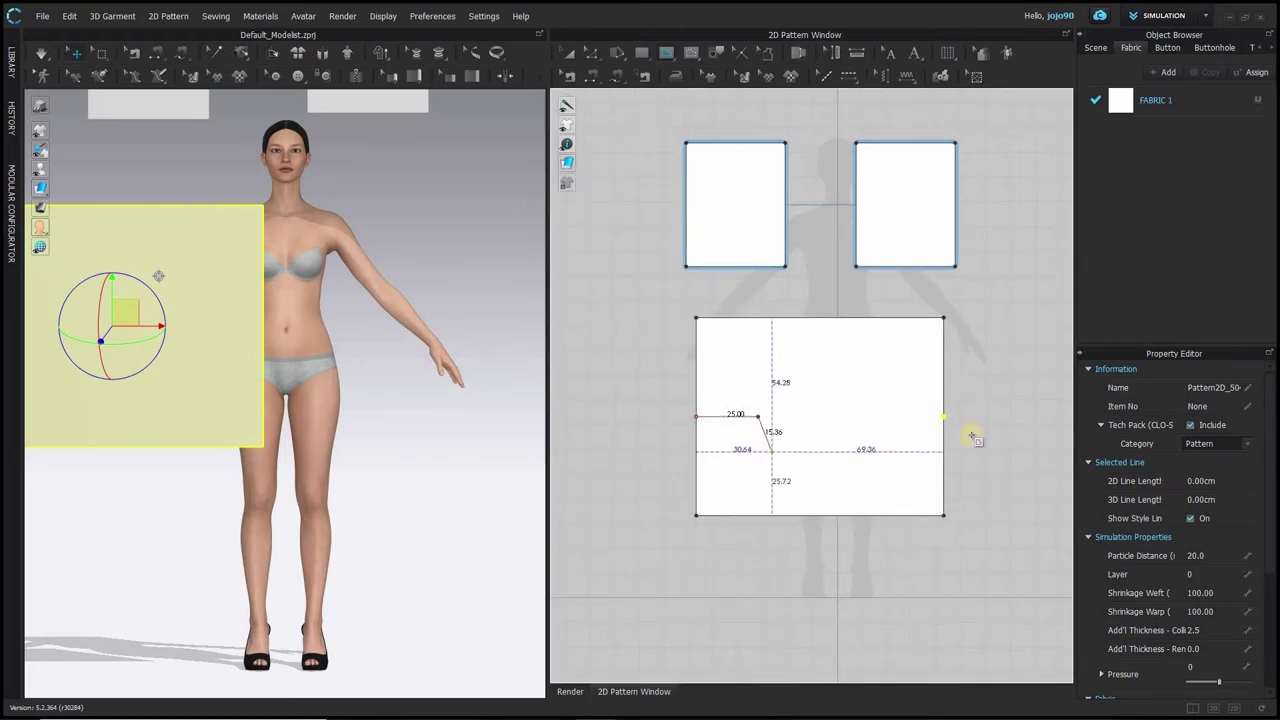
{"action": "key", "text": "Return"}
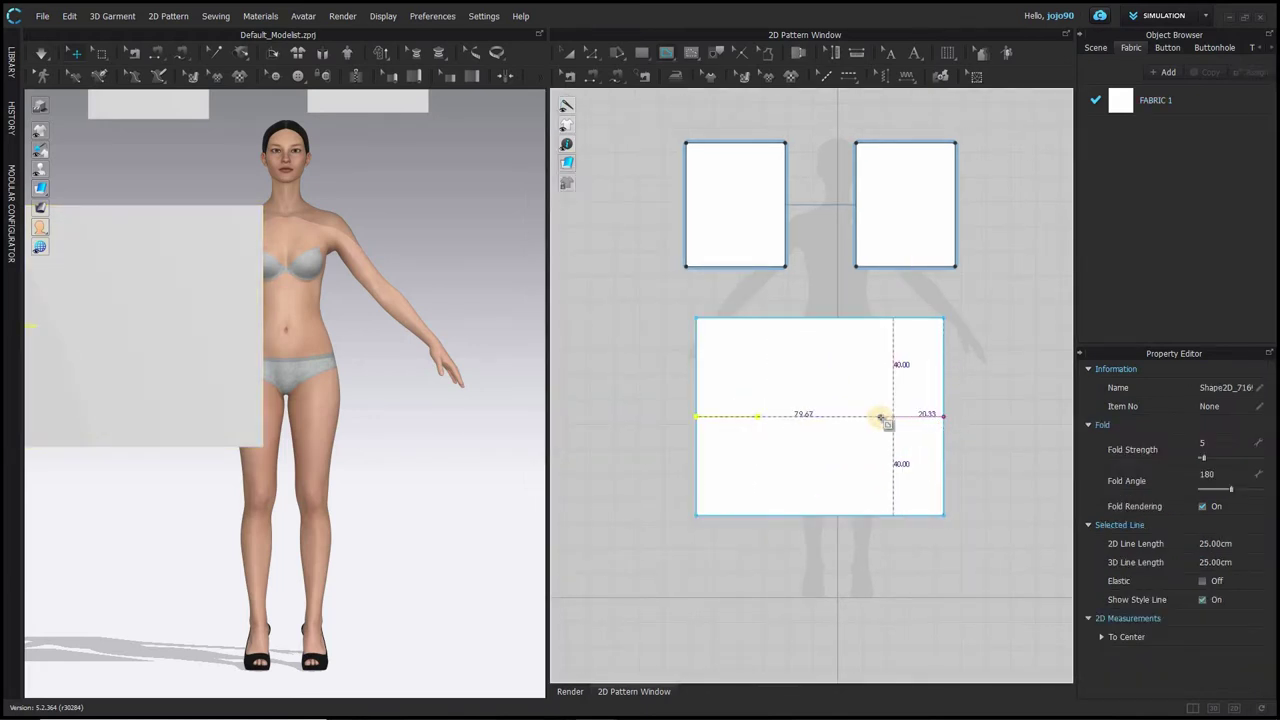
- Draw a horizontal 25 cm internal line inward from the midpoint of the large rectangle's right edge
{"action": "left_click", "coordinate": [881, 421]}
{"action": "type", "text": "25"}
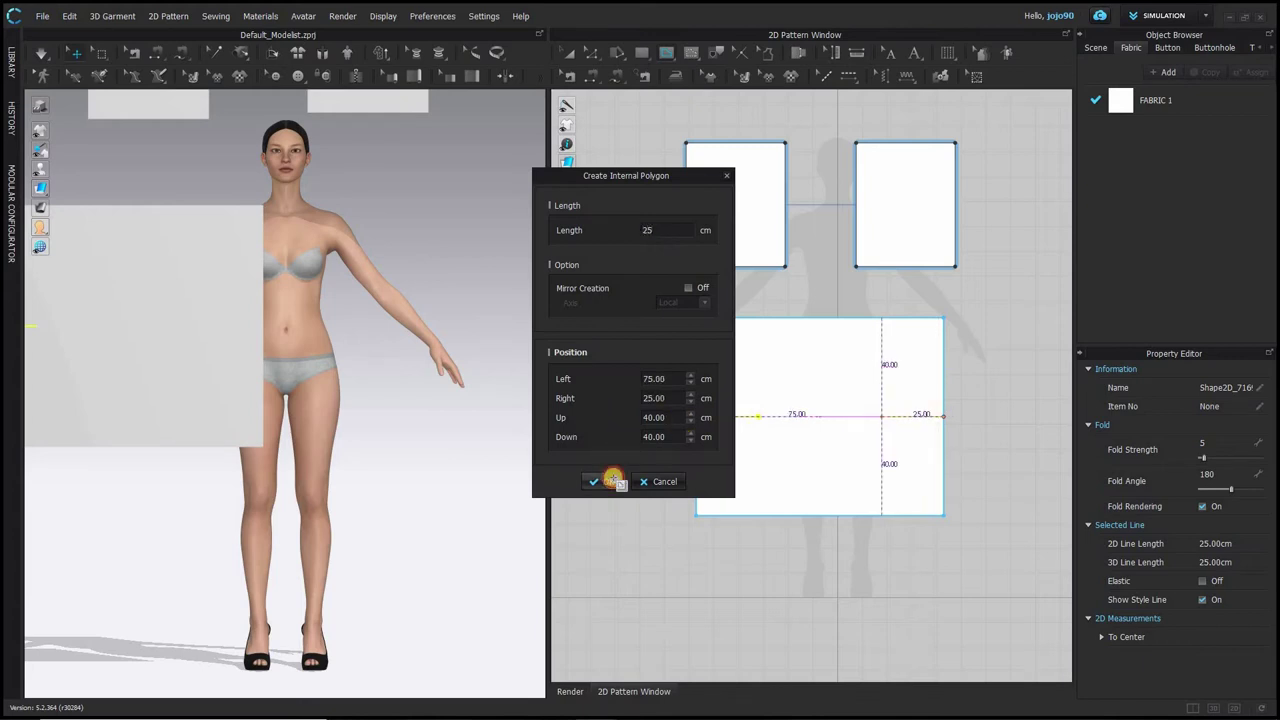
{"action": "left_click", "coordinate": [611, 481]}
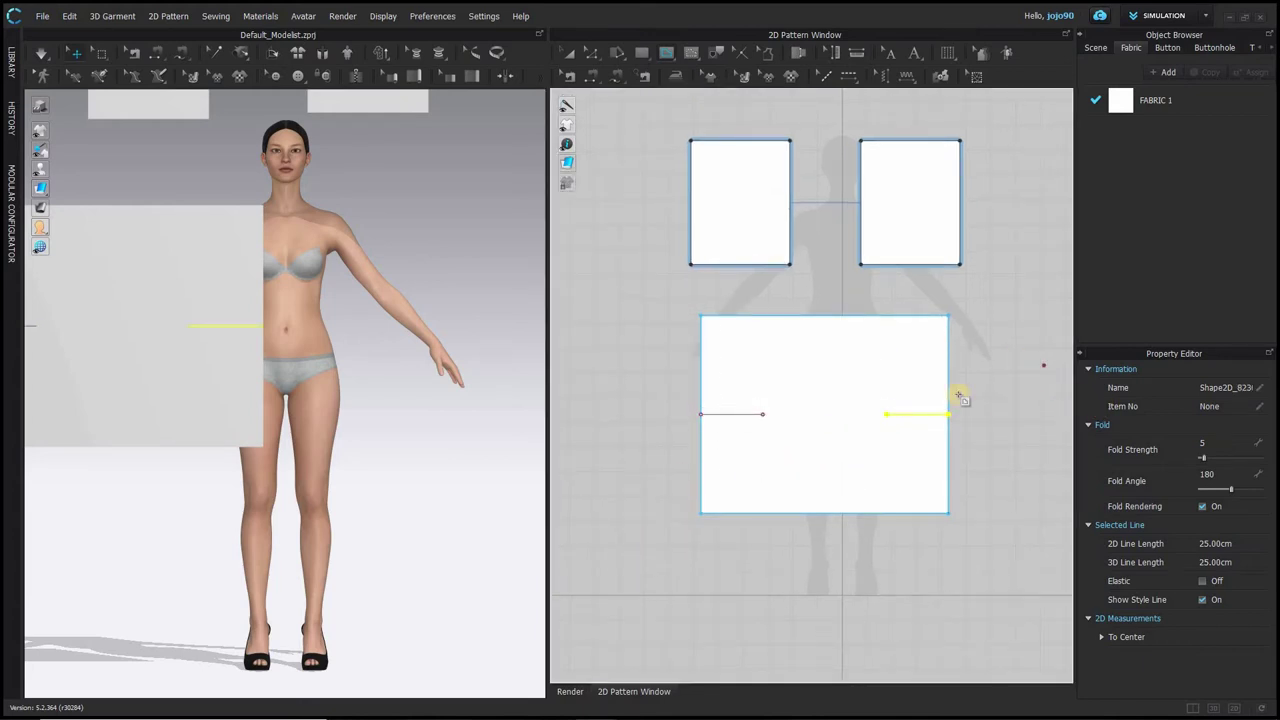
- Cut the large rectangle along both 25 cm internal lines
{"action": "left_click", "coordinate": [591, 52]}
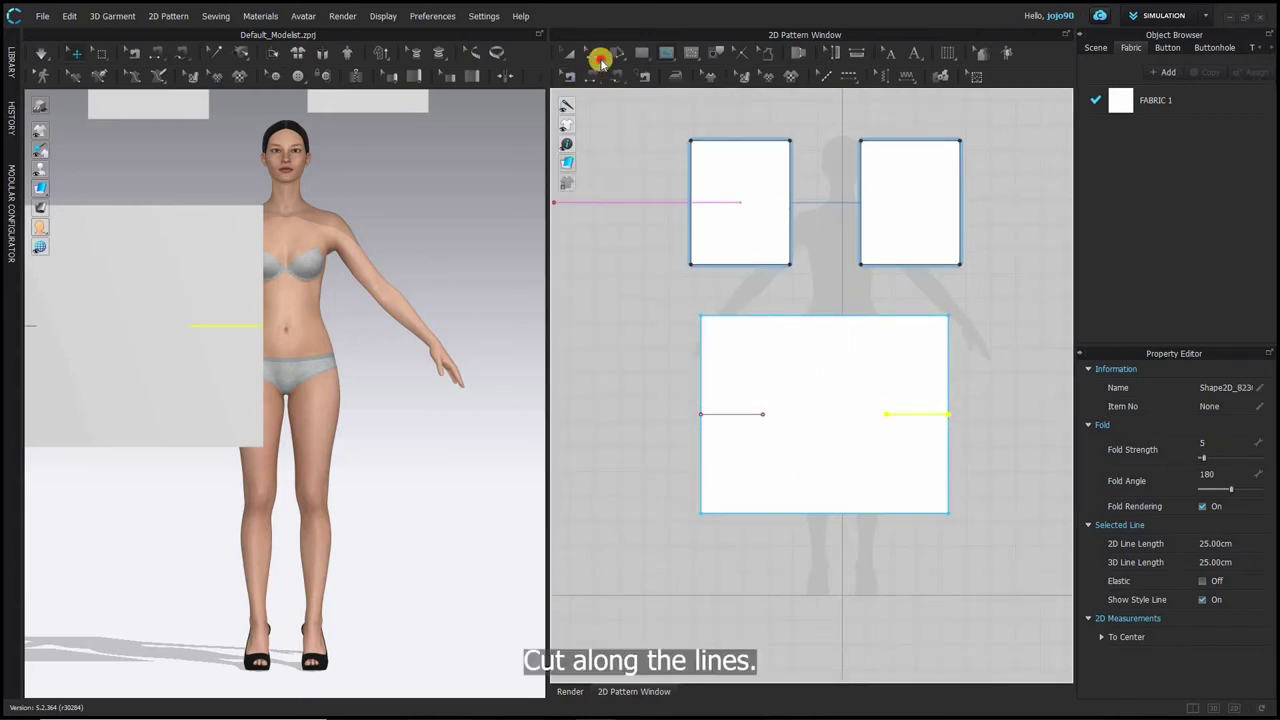
{"action": "right_click", "coordinate": [730, 415]}
{"action": "left_click", "coordinate": [757, 262]}
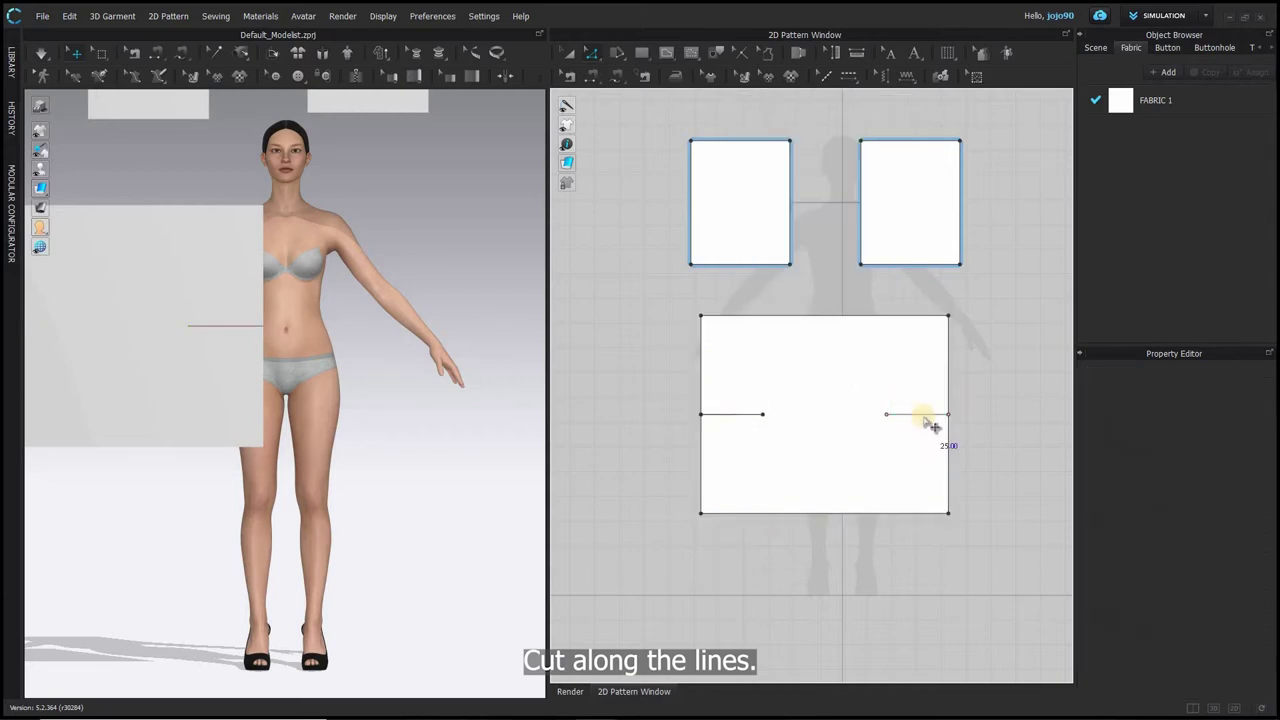
{"action": "right_click", "coordinate": [930, 425]}
{"action": "left_click", "coordinate": [960, 250]}
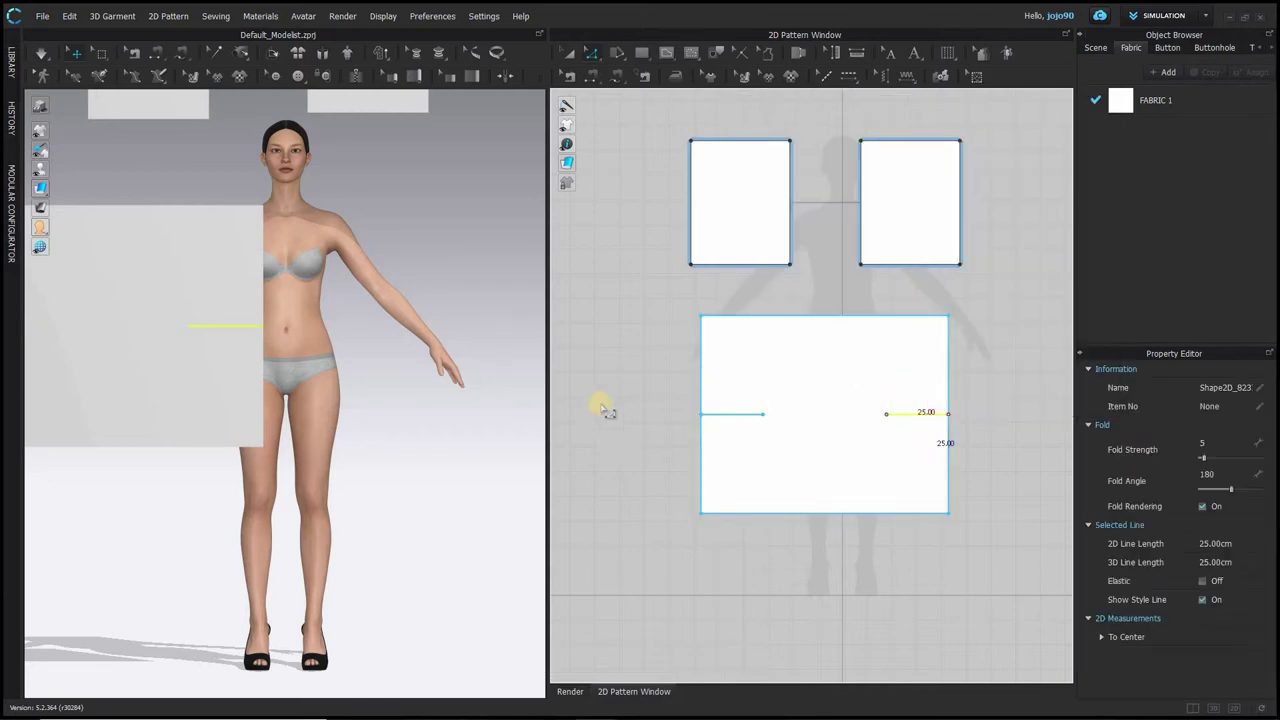
- Split the large rectangle's top edge uniformly into 2 segments
{"action": "scroll", "coordinate": [629, 238], "scroll_direction": "up", "scroll_amount": 3}
{"action": "scroll", "coordinate": [784, 258], "scroll_direction": "down", "scroll_amount": 2}
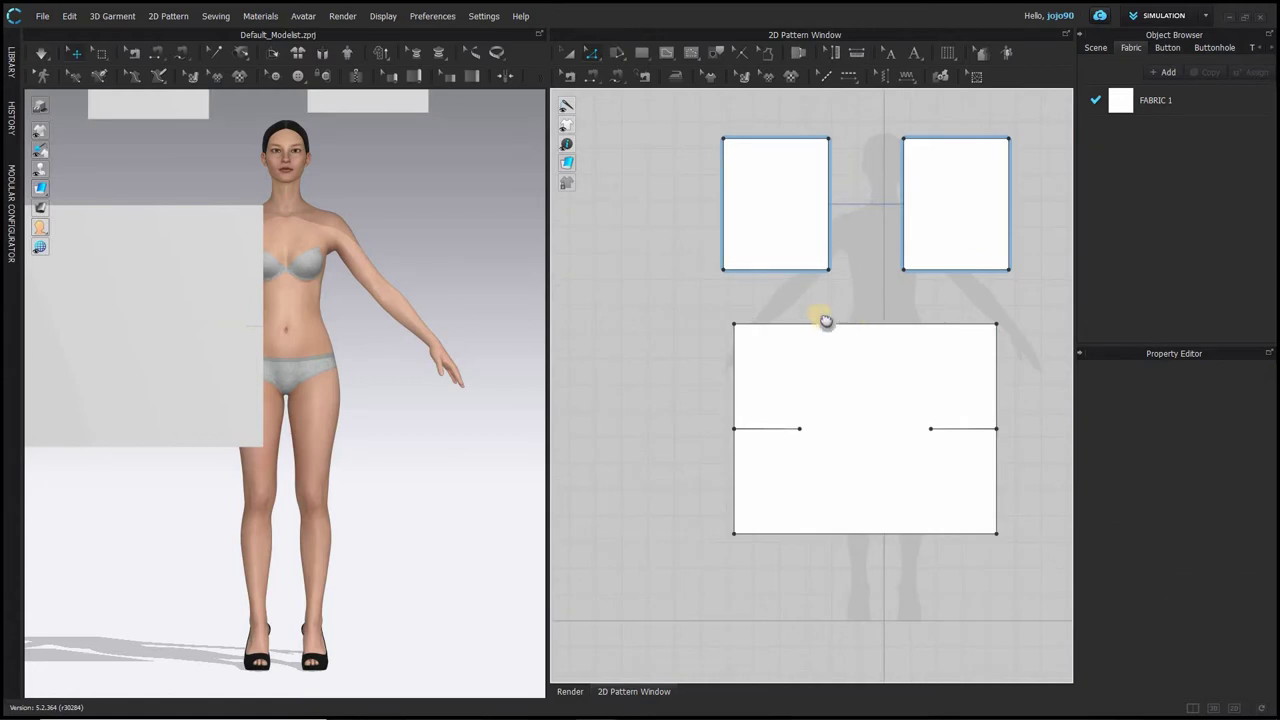
{"action": "middle_click_drag", "start_coordinate": [826, 319], "coordinate": [803, 327]}
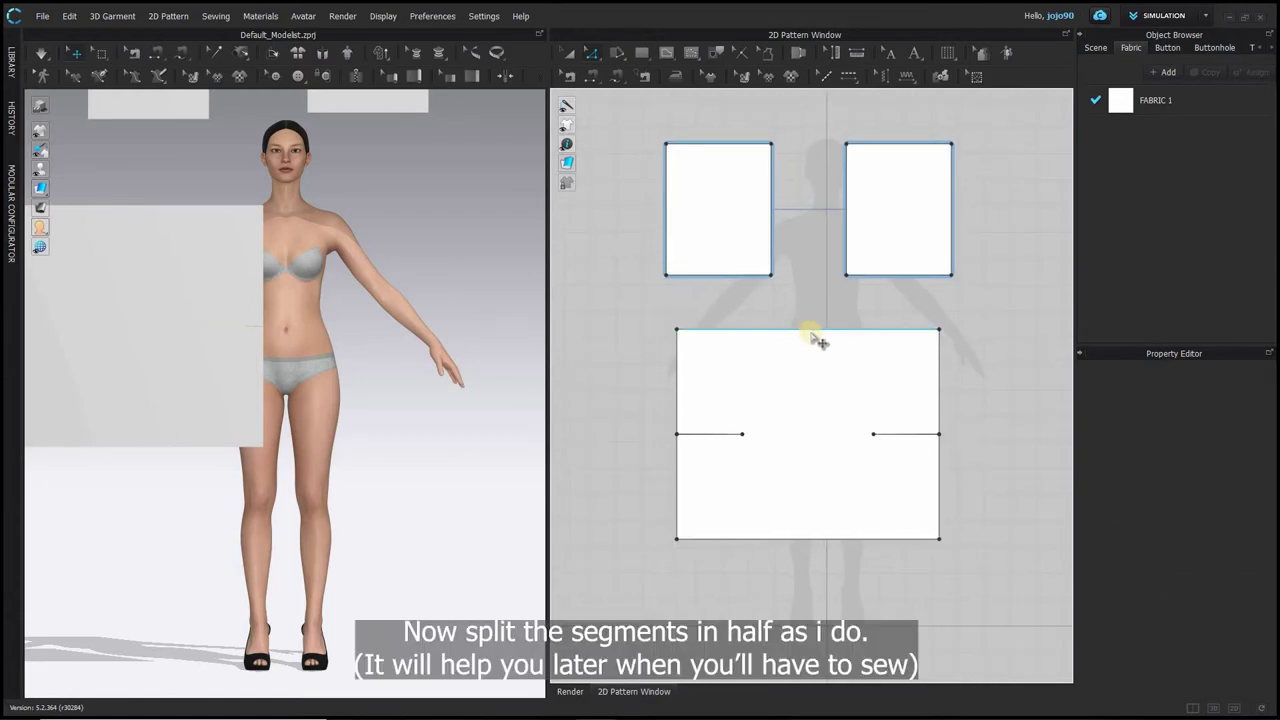
{"action": "right_click", "coordinate": [812, 330]}
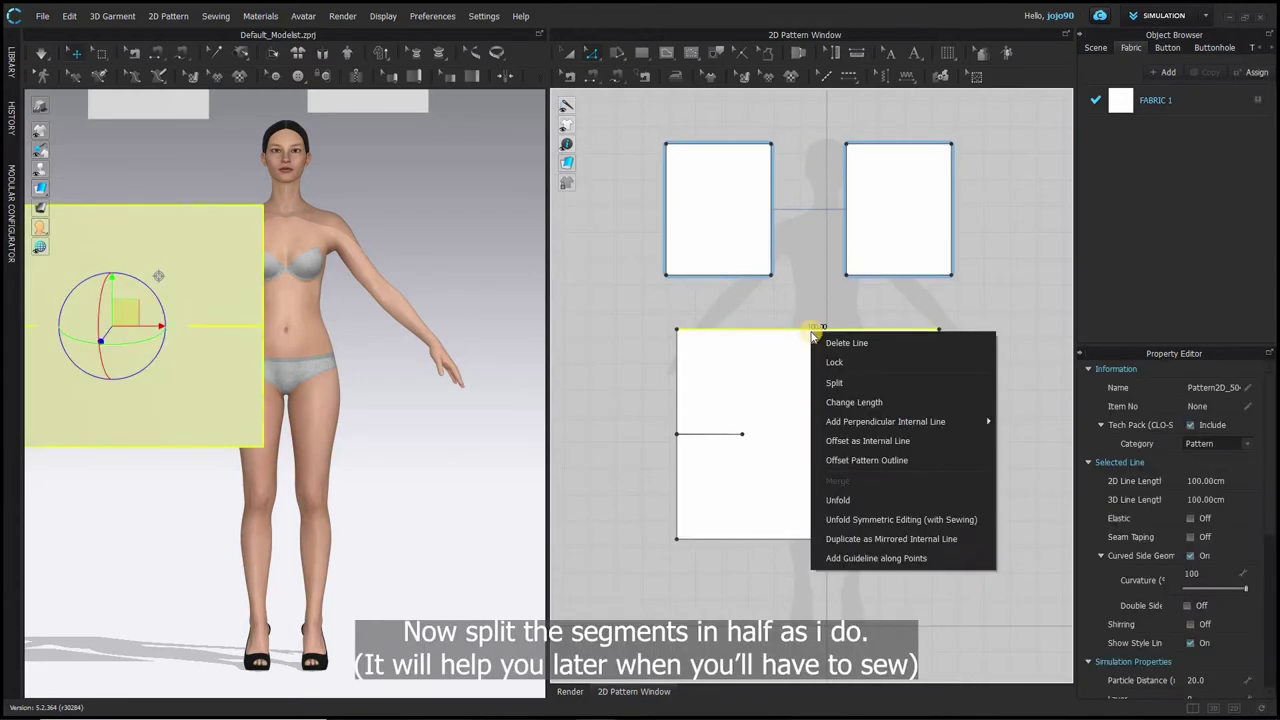
{"action": "left_click", "coordinate": [848, 384]}
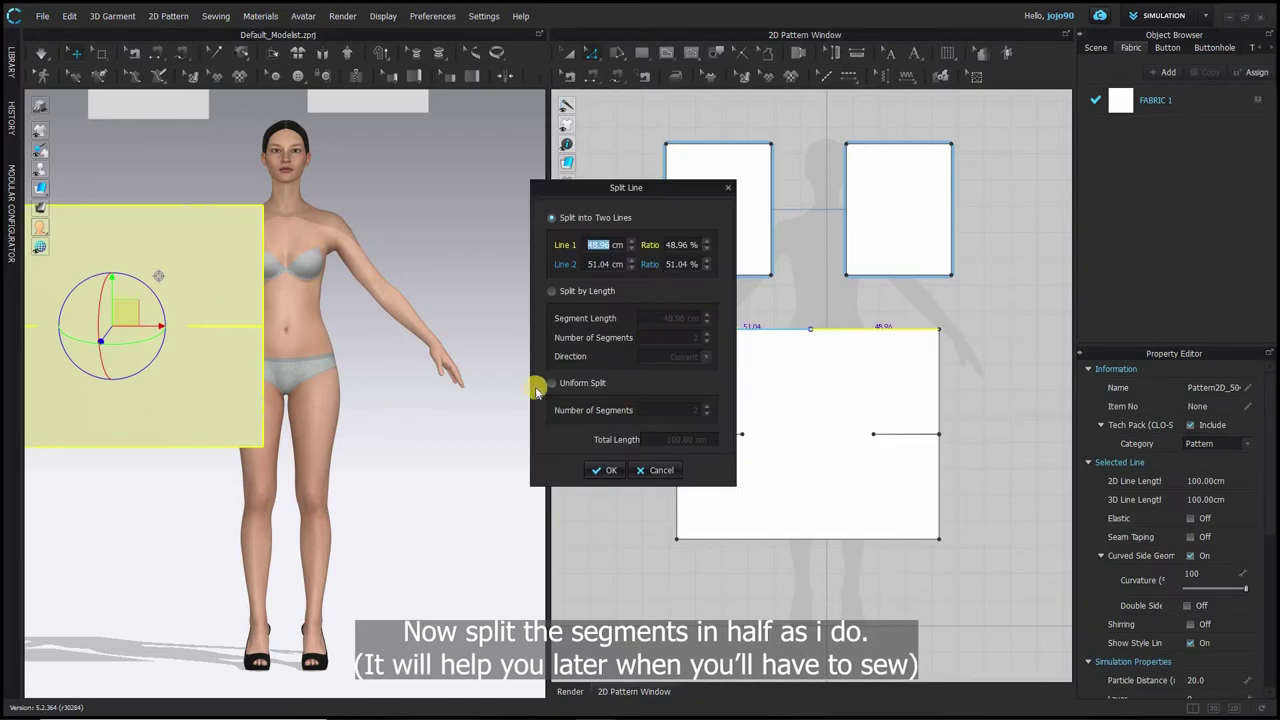
{"action": "left_click", "coordinate": [574, 383]}
{"action": "left_click", "coordinate": [605, 470]}
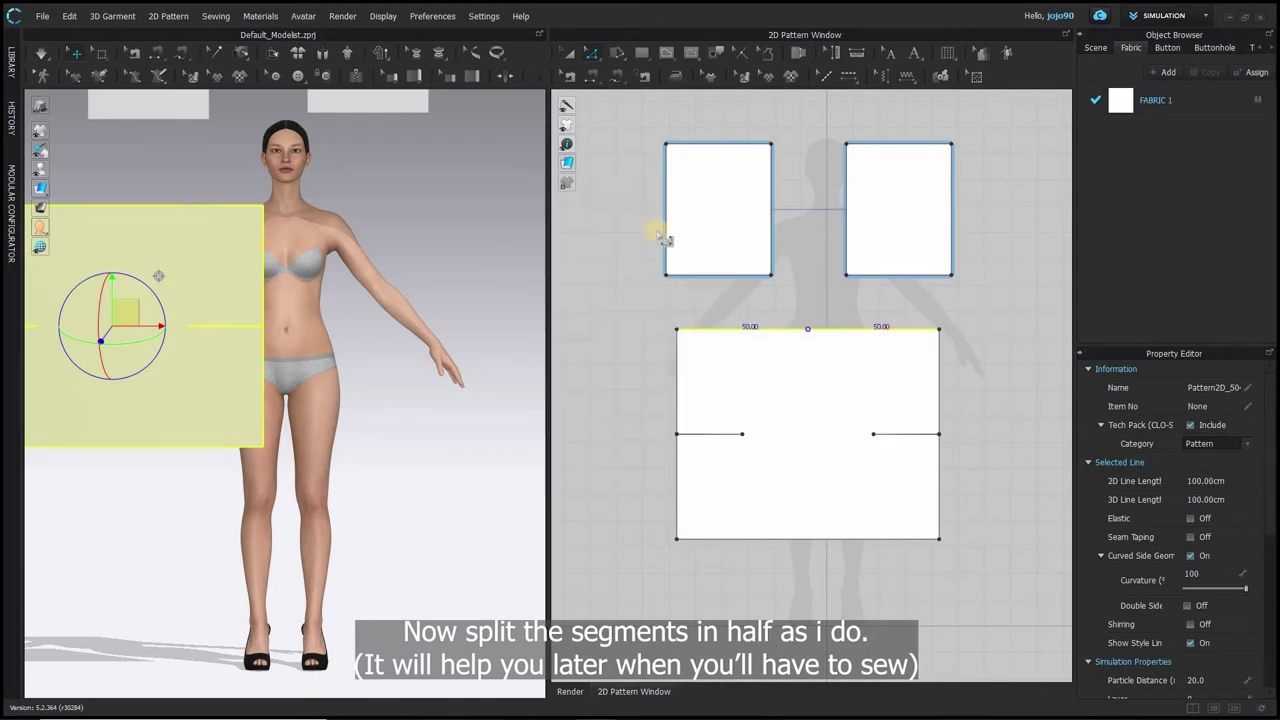
{"action": "left_click", "coordinate": [621, 252]}
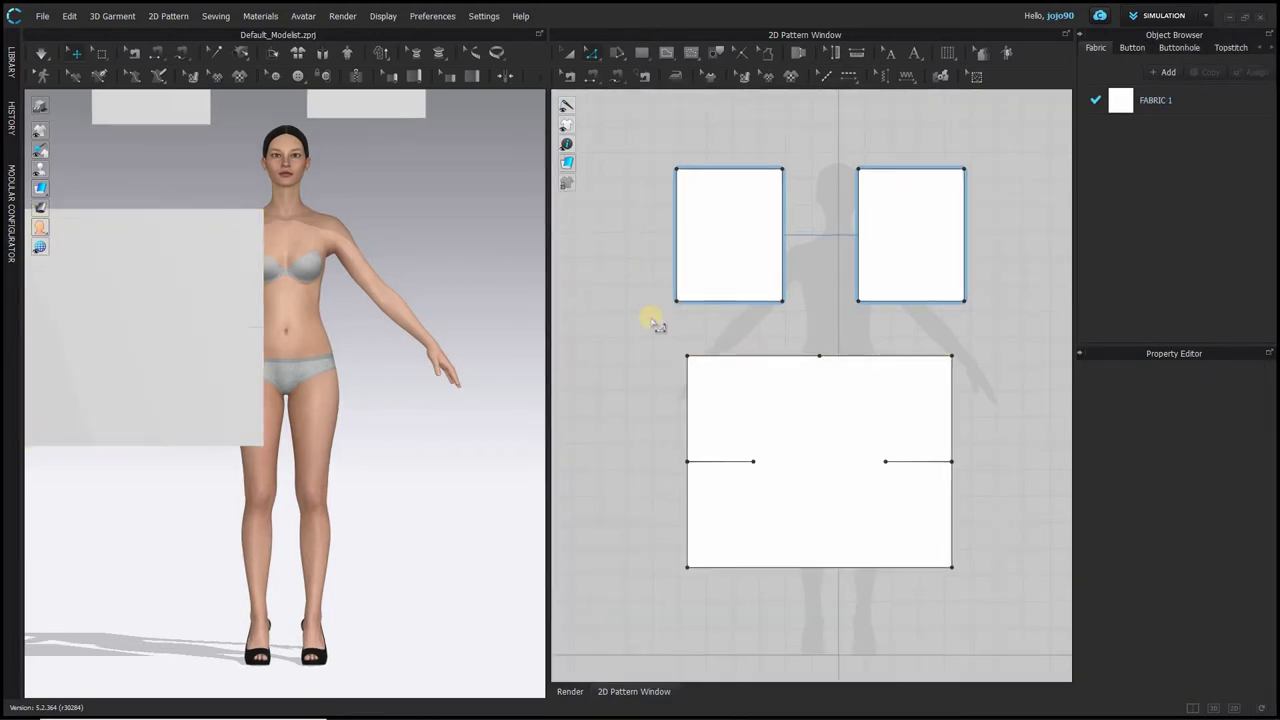
- Split the inner vertical edge of the left small rectangle uniformly into 2 segments
{"action": "right_click", "coordinate": [785, 237]}
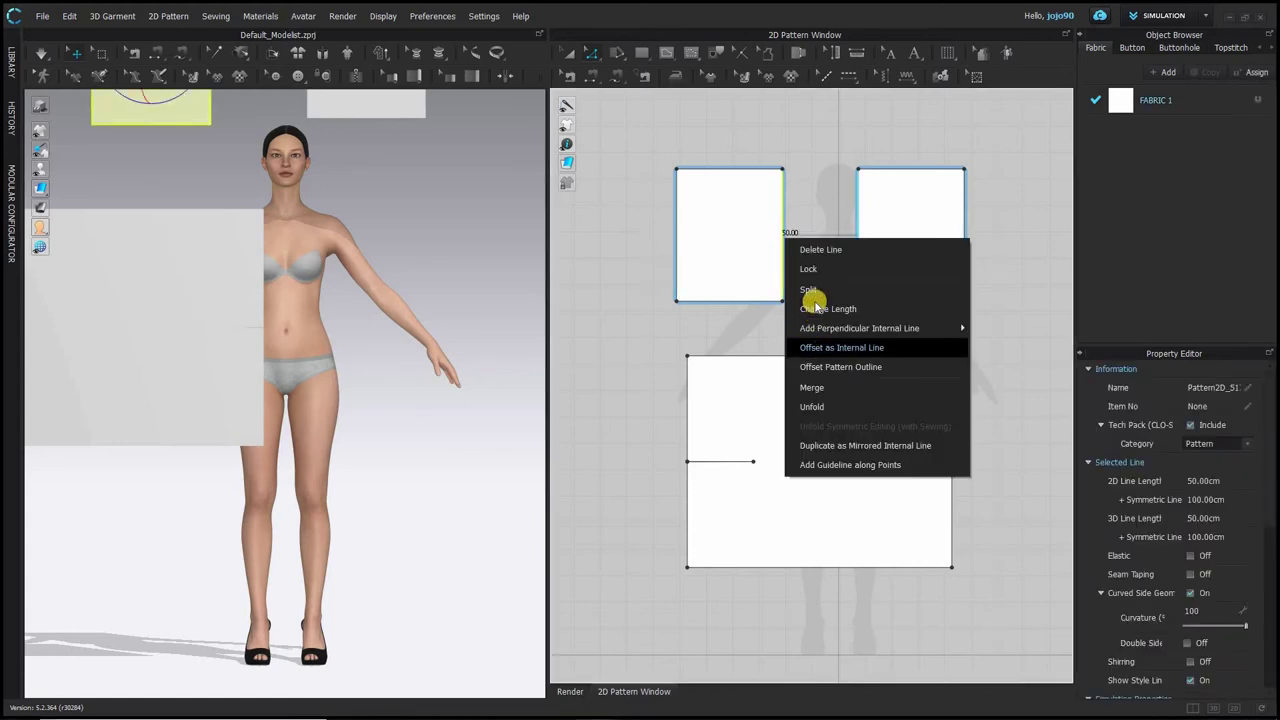
{"action": "left_click", "coordinate": [815, 290]}
{"action": "left_click", "coordinate": [549, 386]}
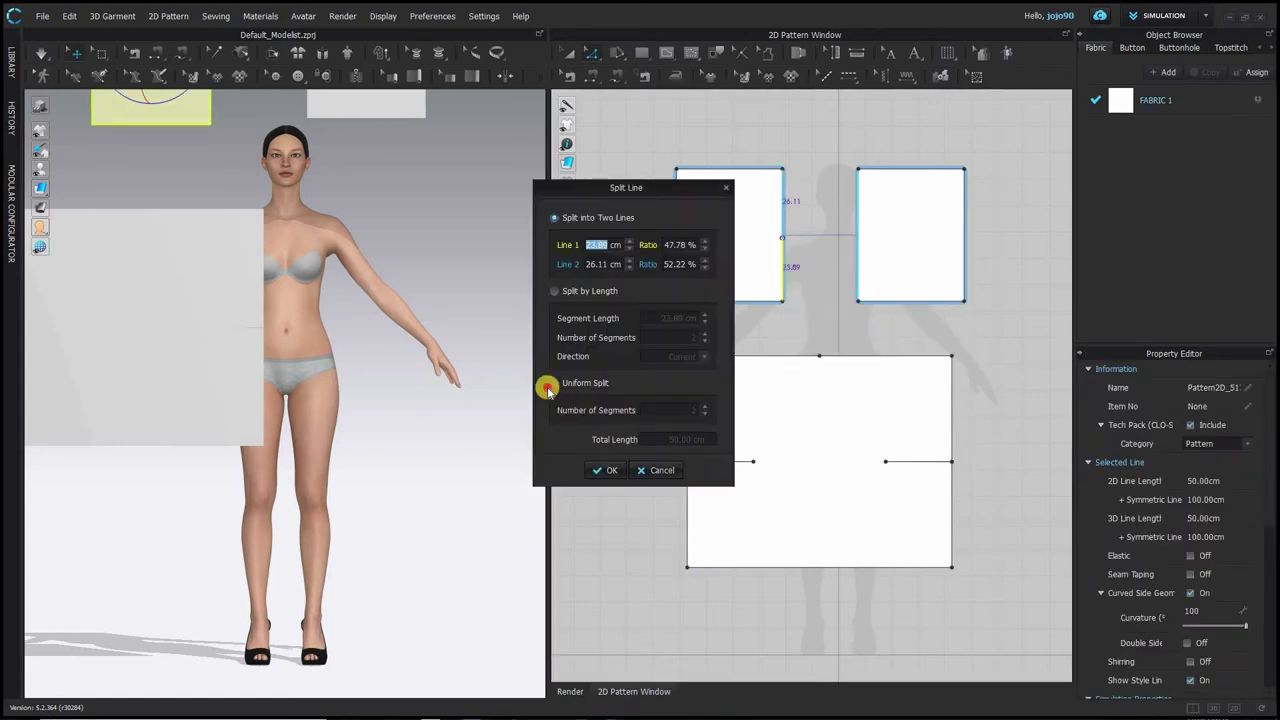
{"action": "left_click", "coordinate": [609, 469]}
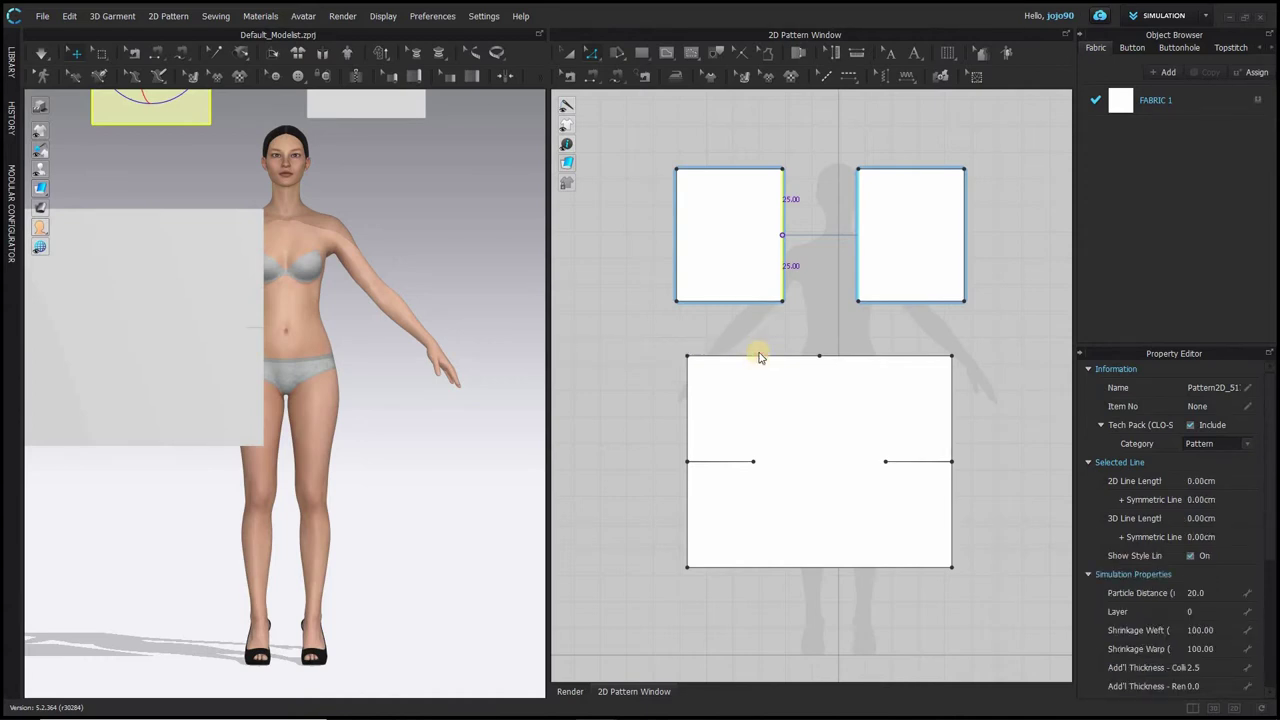
- Split each 50 cm half of the large rectangle's top edge uniformly into 2 segments
{"action": "right_click", "coordinate": [759, 355]}
{"action": "left_click", "coordinate": [775, 405]}
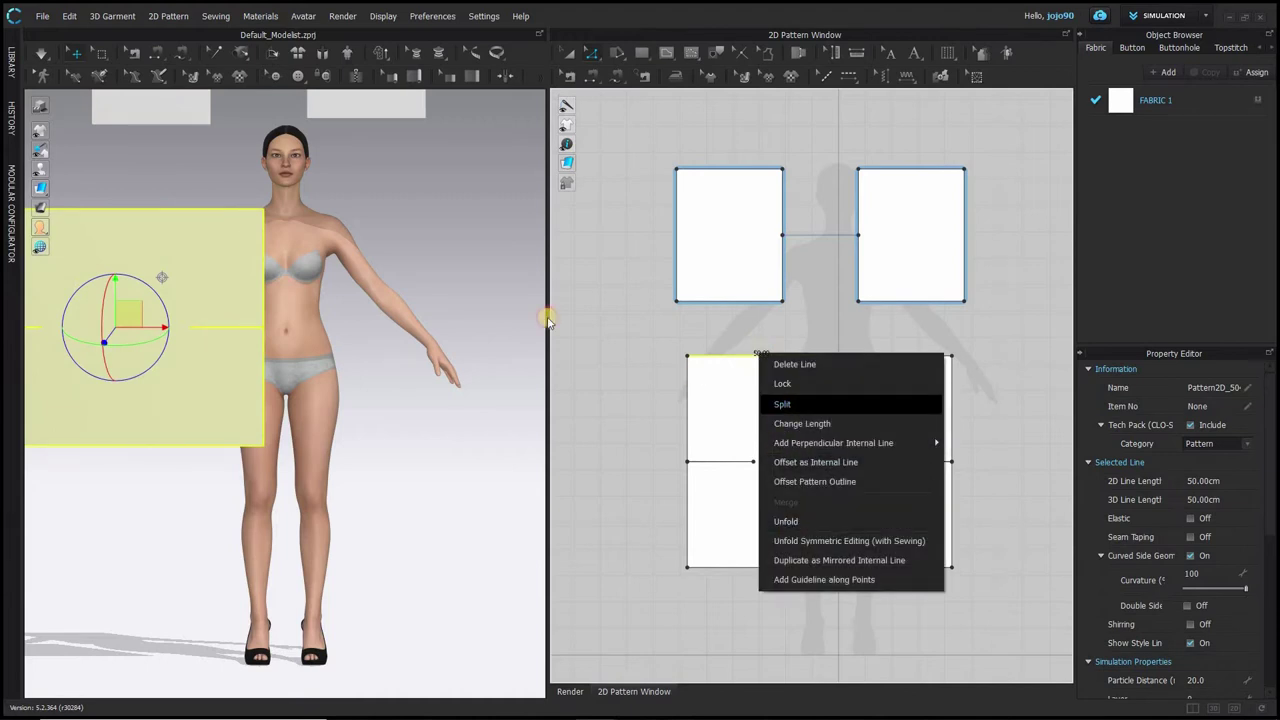
{"action": "left_click", "coordinate": [603, 469]}
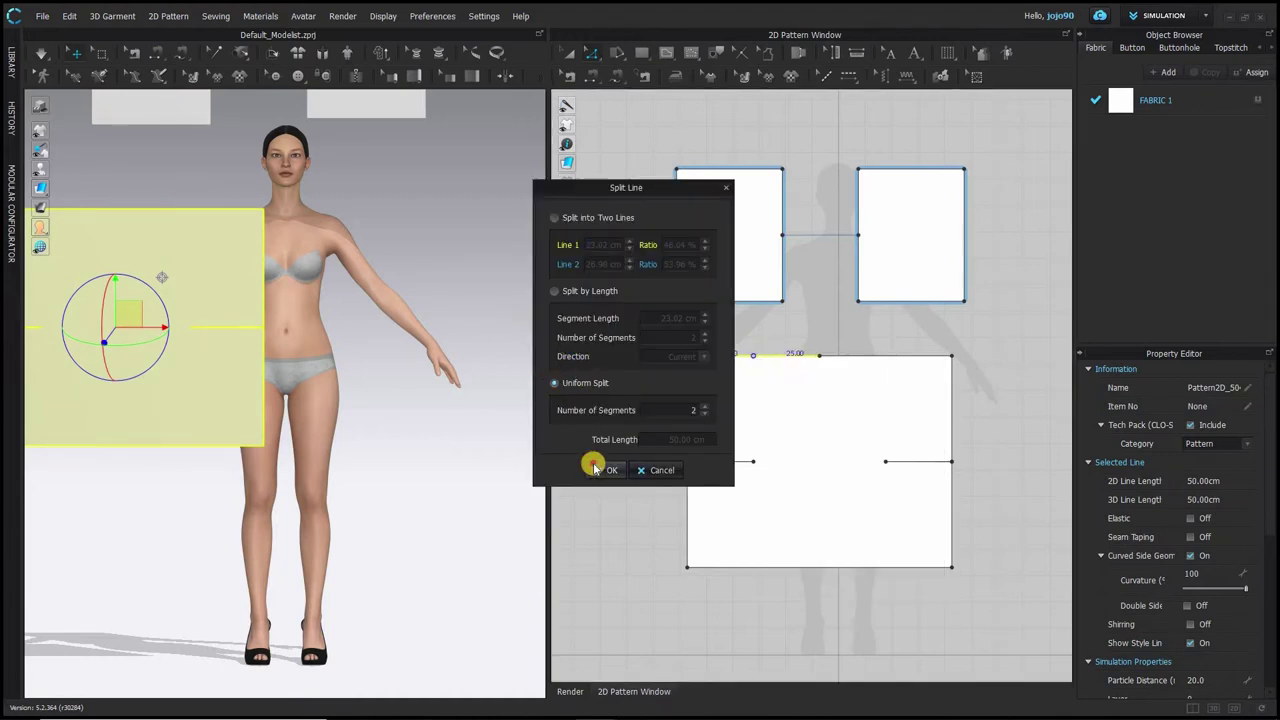
{"action": "left_click", "coordinate": [851, 359]}
{"action": "right_click", "coordinate": [851, 360]}
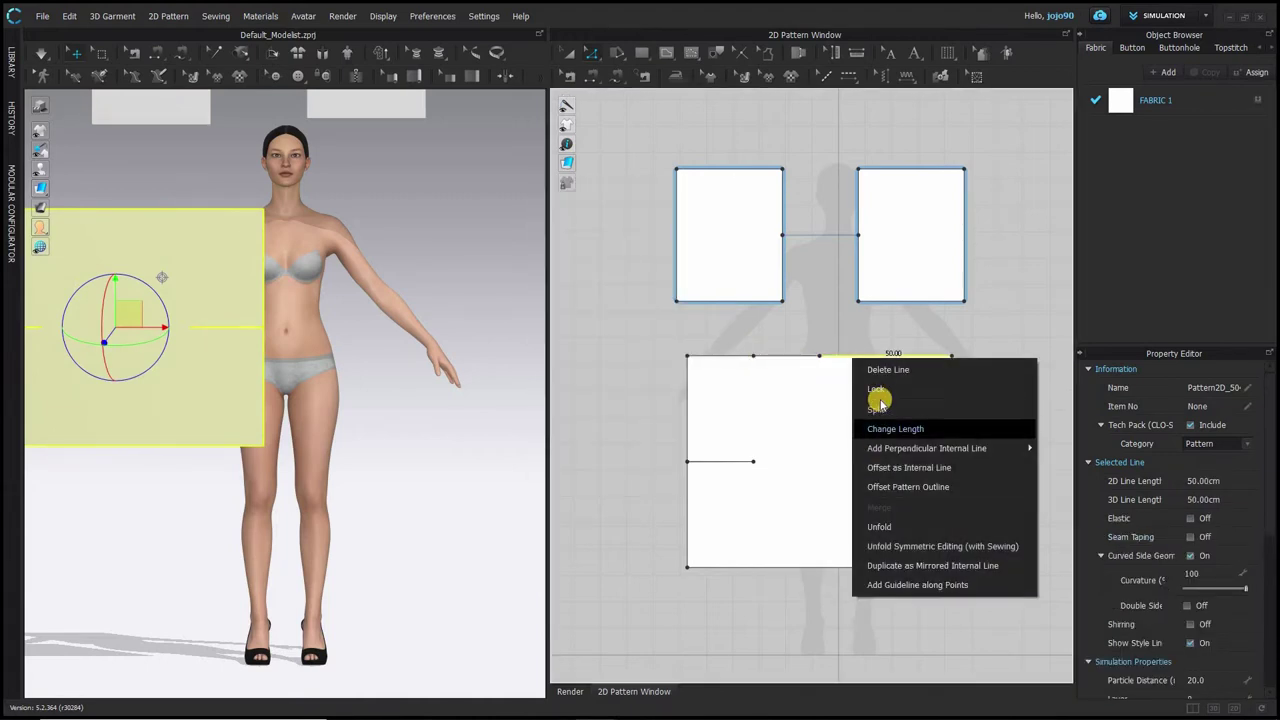
{"action": "left_click", "coordinate": [877, 397]}
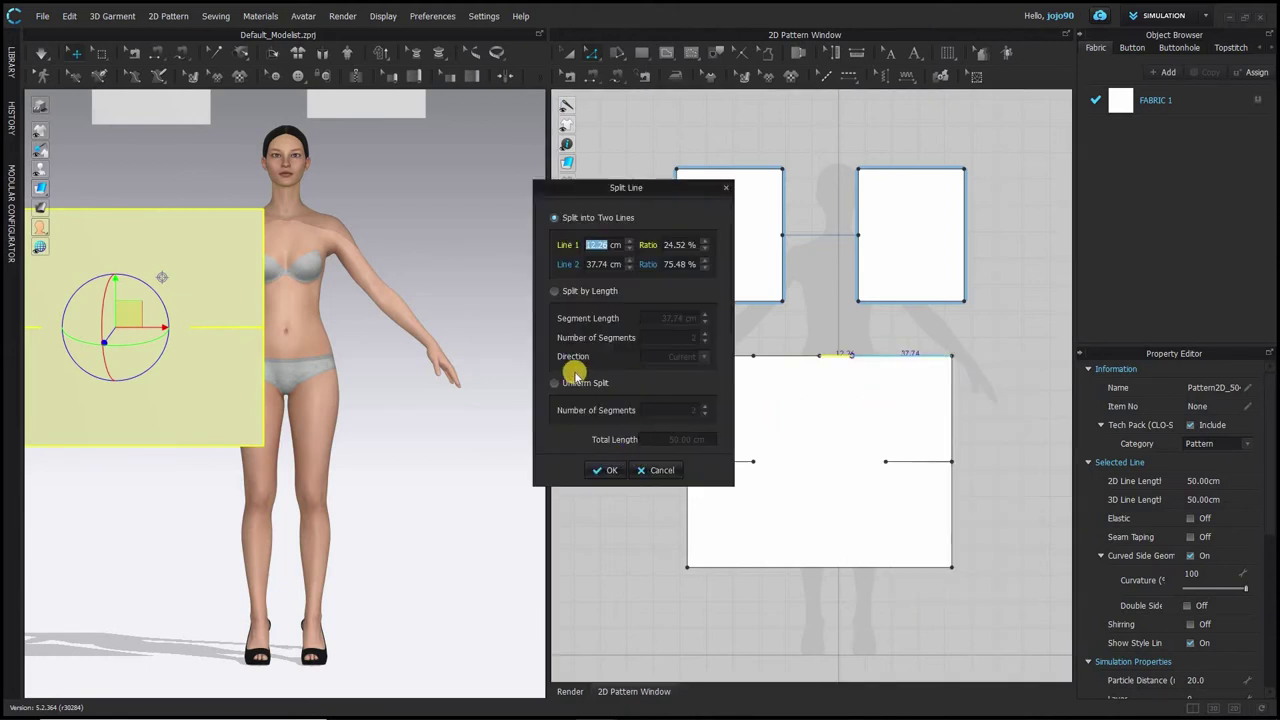
{"action": "left_click", "coordinate": [605, 470]}
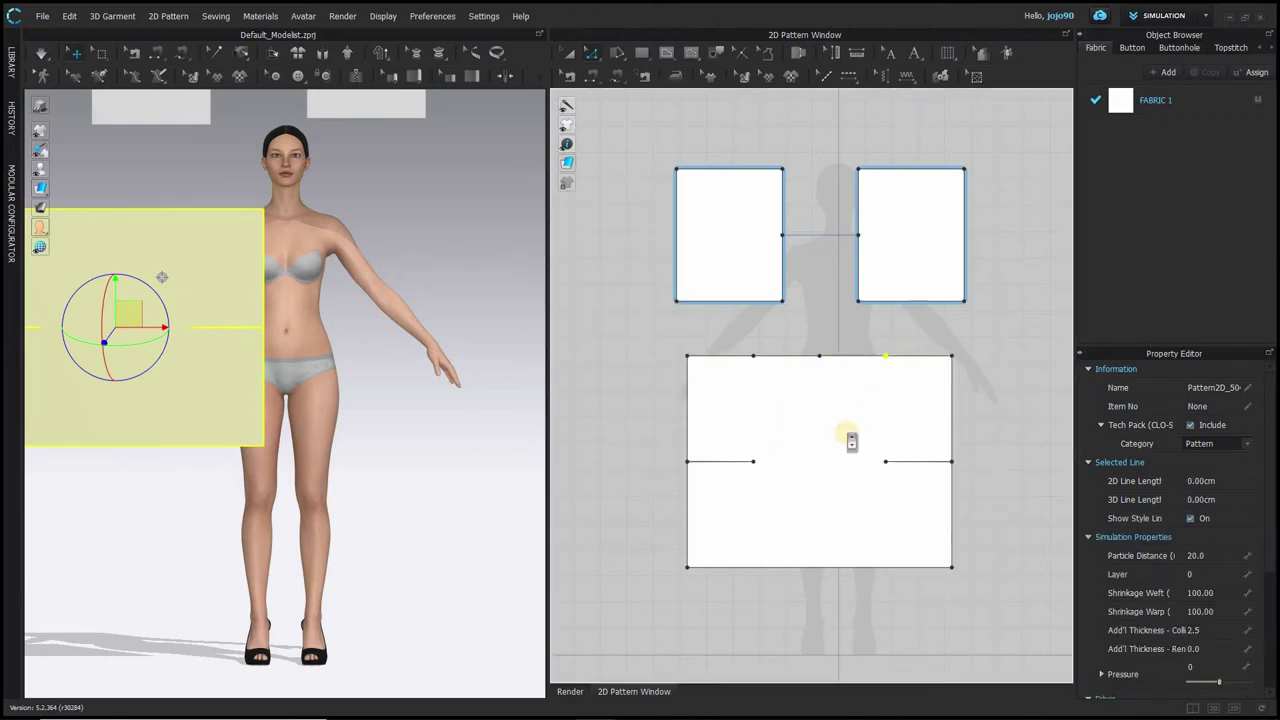
- Split the 25 cm segment just left of the large rectangle's top midpoint uniformly into 2 segments
{"action": "scroll", "coordinate": [847, 433], "scroll_direction": "up", "scroll_amount": 3}
{"action": "middle_click_drag", "start_coordinate": [860, 517], "coordinate": [869, 625]}
{"action": "left_click", "coordinate": [784, 445]}
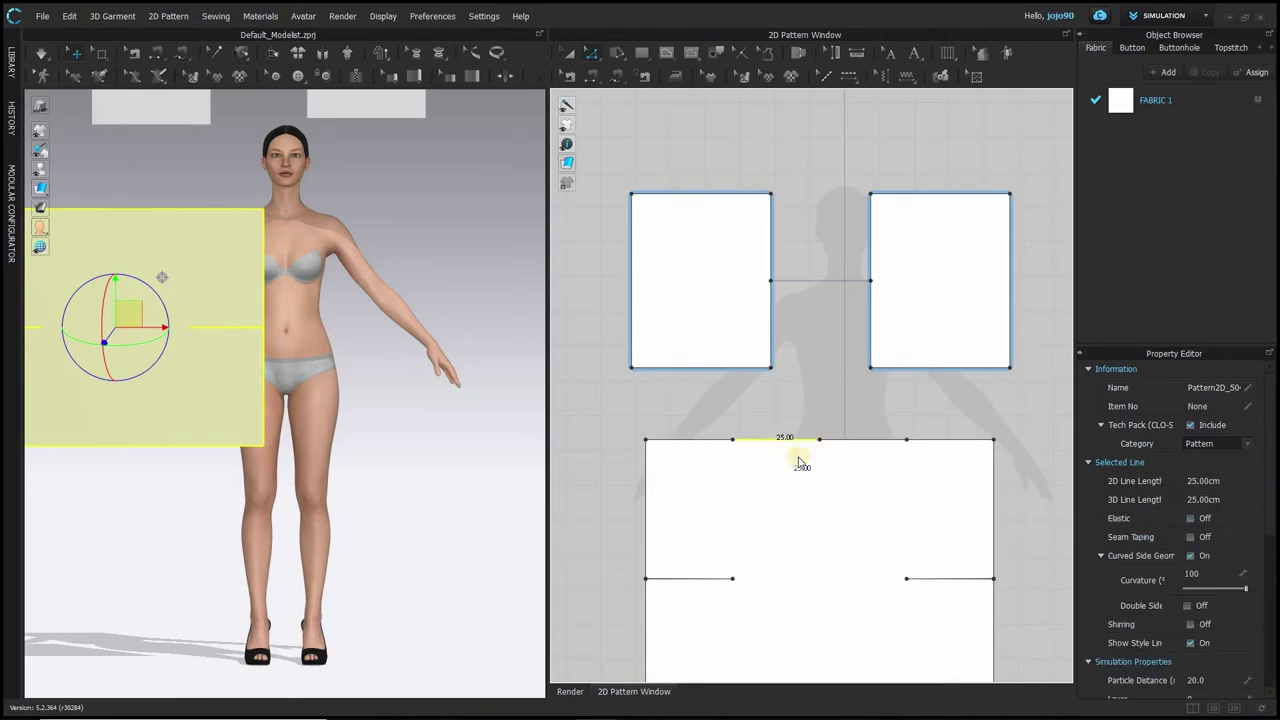
{"action": "right_click", "coordinate": [781, 441]}
{"action": "left_click", "coordinate": [806, 476]}
{"action": "left_click", "coordinate": [555, 383]}
{"action": "left_click", "coordinate": [602, 470]}
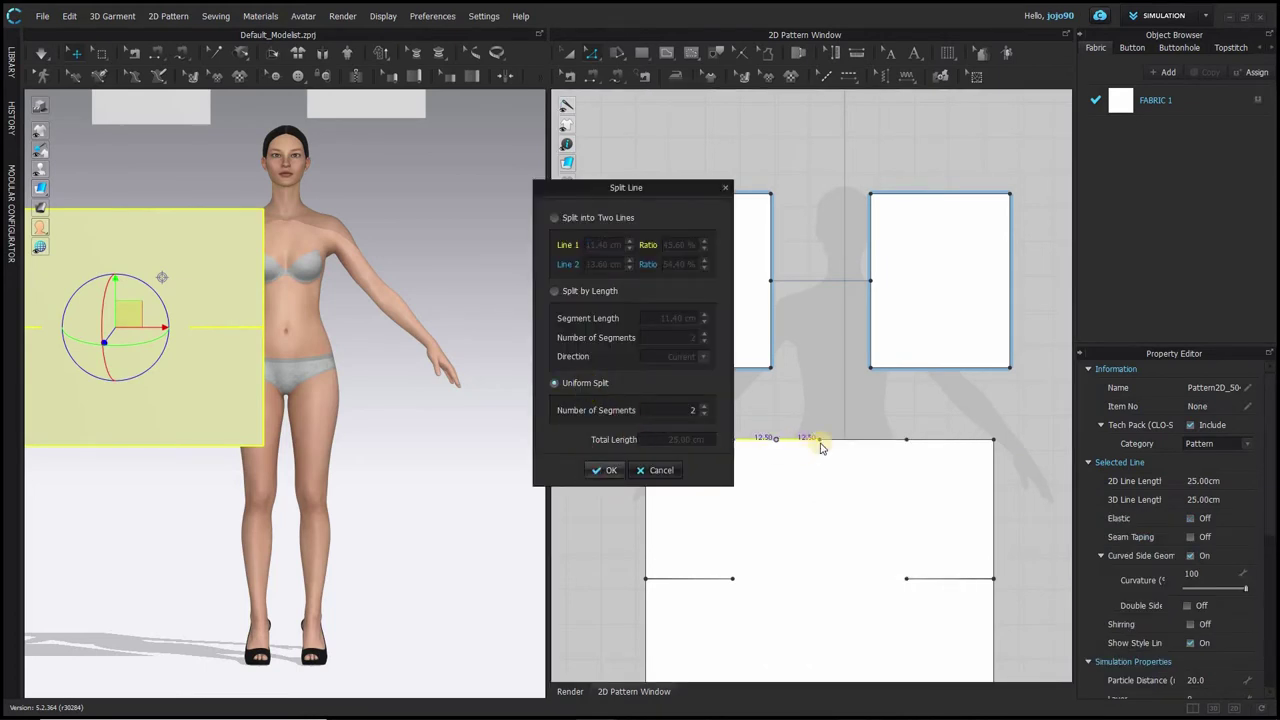
- Split the 25 cm segment just right of the large rectangle's top midpoint uniformly into 2 segments
{"action": "left_click", "coordinate": [862, 441]}
{"action": "right_click", "coordinate": [860, 441]}
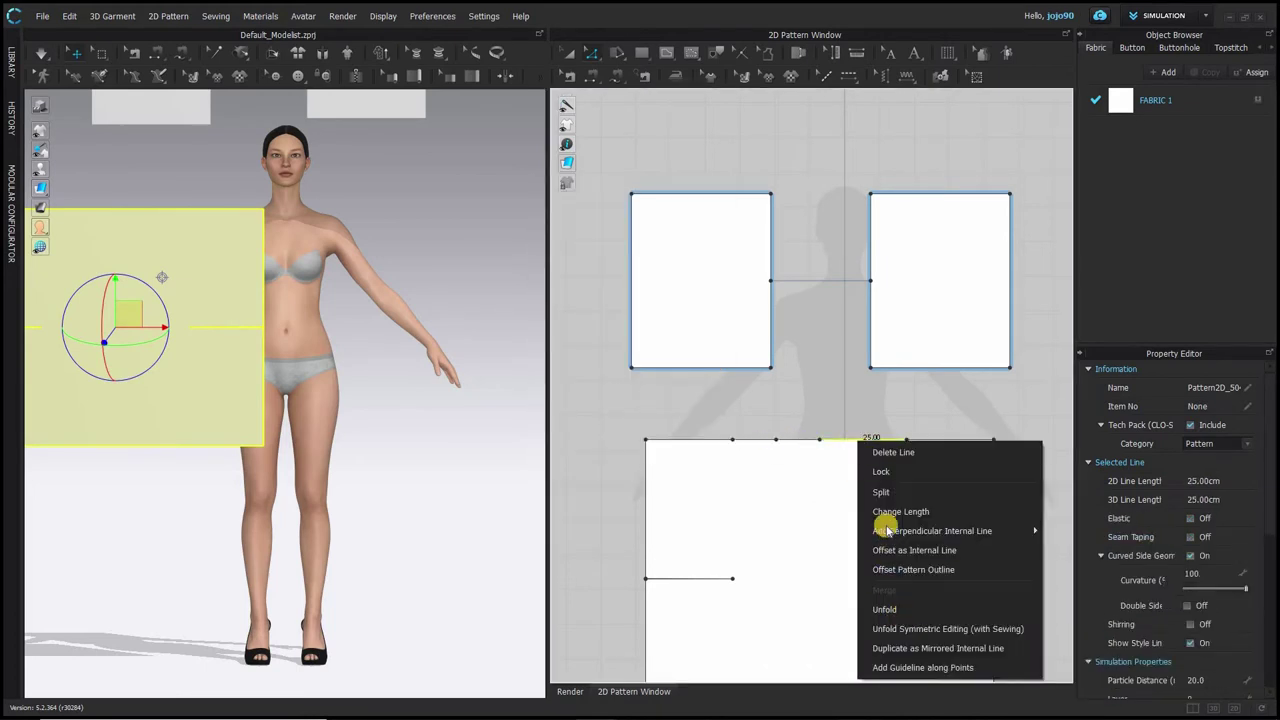
{"action": "left_click", "coordinate": [883, 490]}
{"action": "left_click", "coordinate": [582, 389]}
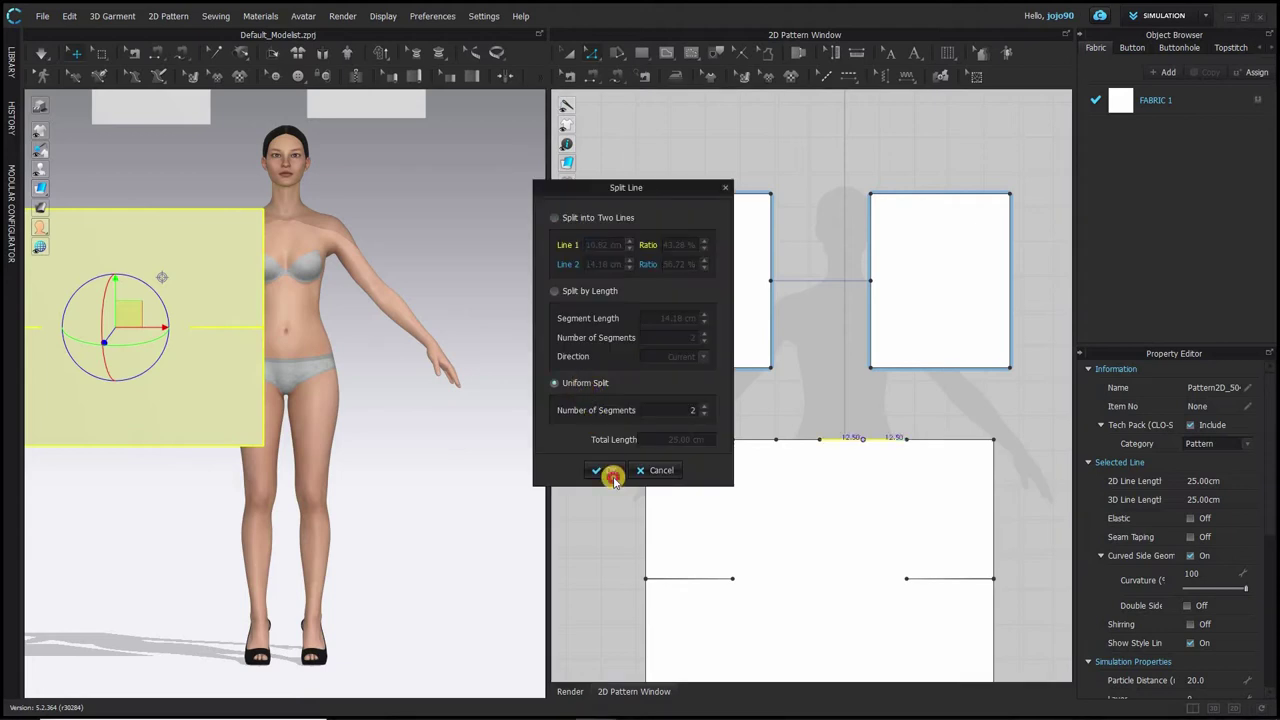
{"action": "left_click", "coordinate": [611, 472]}
{"action": "scroll", "coordinate": [867, 498], "scroll_direction": "down", "scroll_amount": 4}
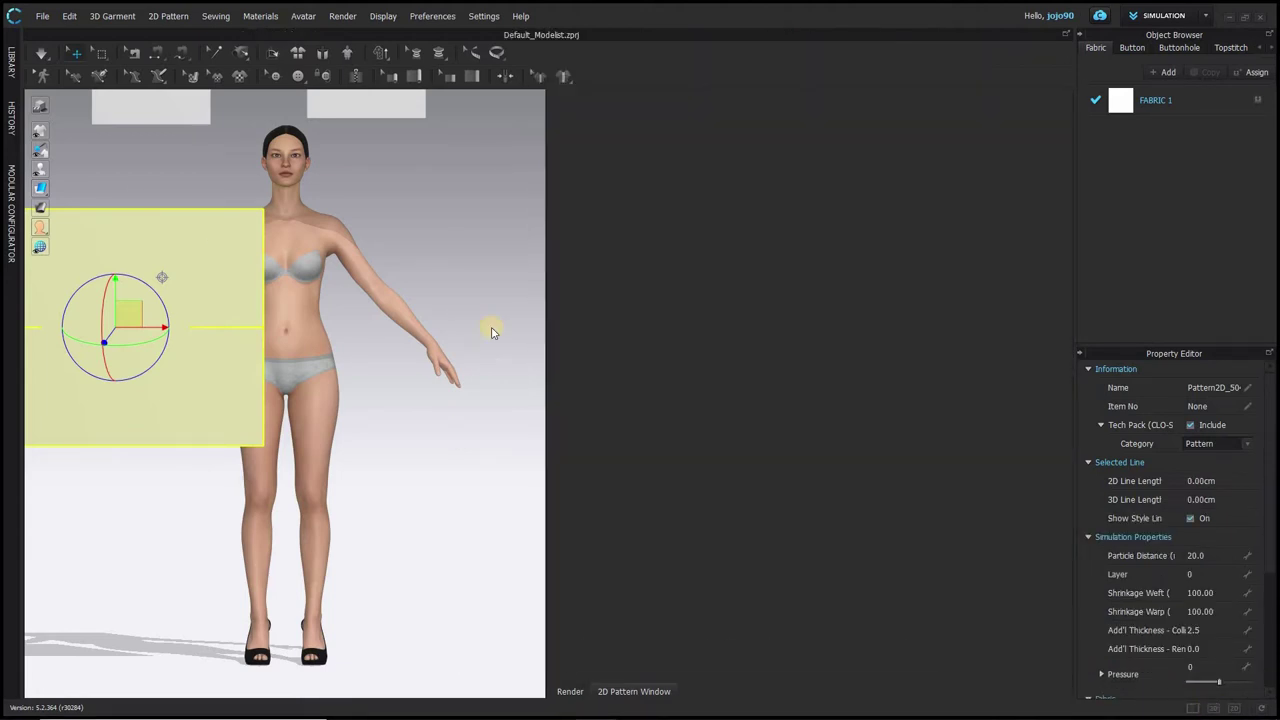
- Move the large rectangle in 3D so it hangs centred in front of the avatar's torso
{"action": "scroll", "coordinate": [691, 363], "scroll_direction": "down", "scroll_amount": 2}
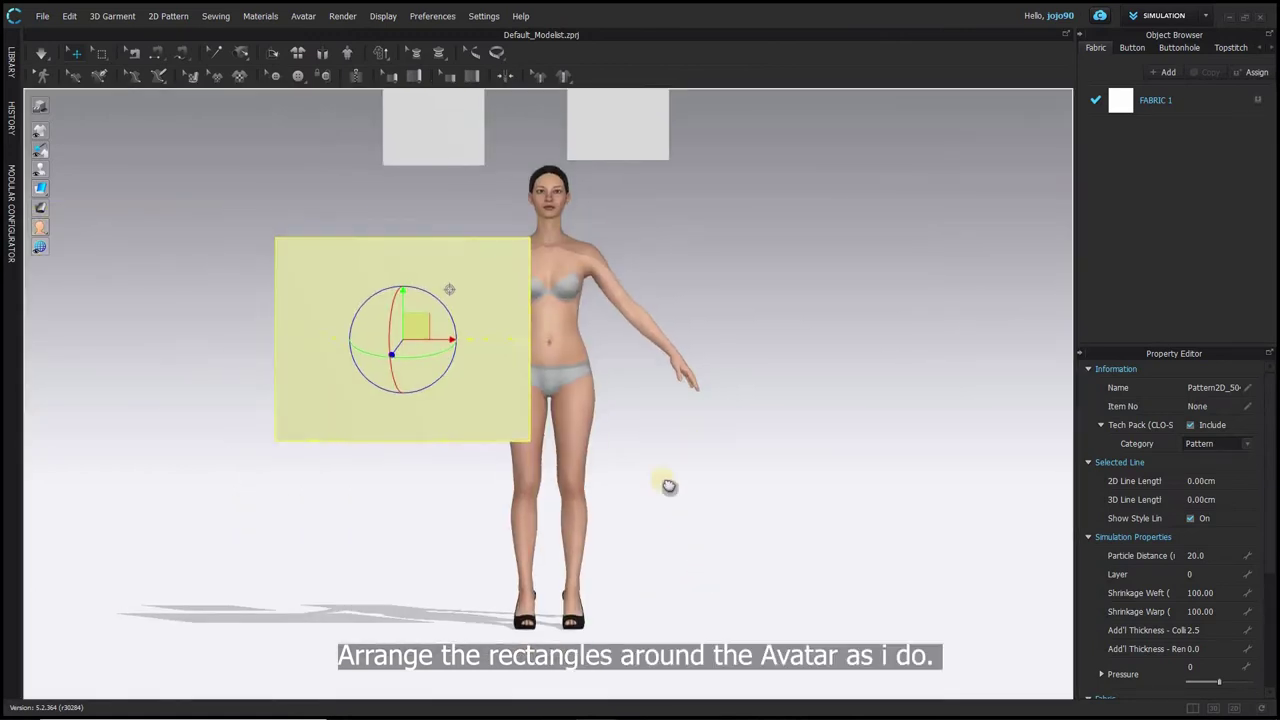
{"action": "middle_click_drag", "start_coordinate": [668, 486], "coordinate": [643, 603]}
{"action": "left_click_drag", "start_coordinate": [397, 437], "coordinate": [526, 422]}
{"action": "right_click_drag", "start_coordinate": [691, 534], "coordinate": [560, 503]}
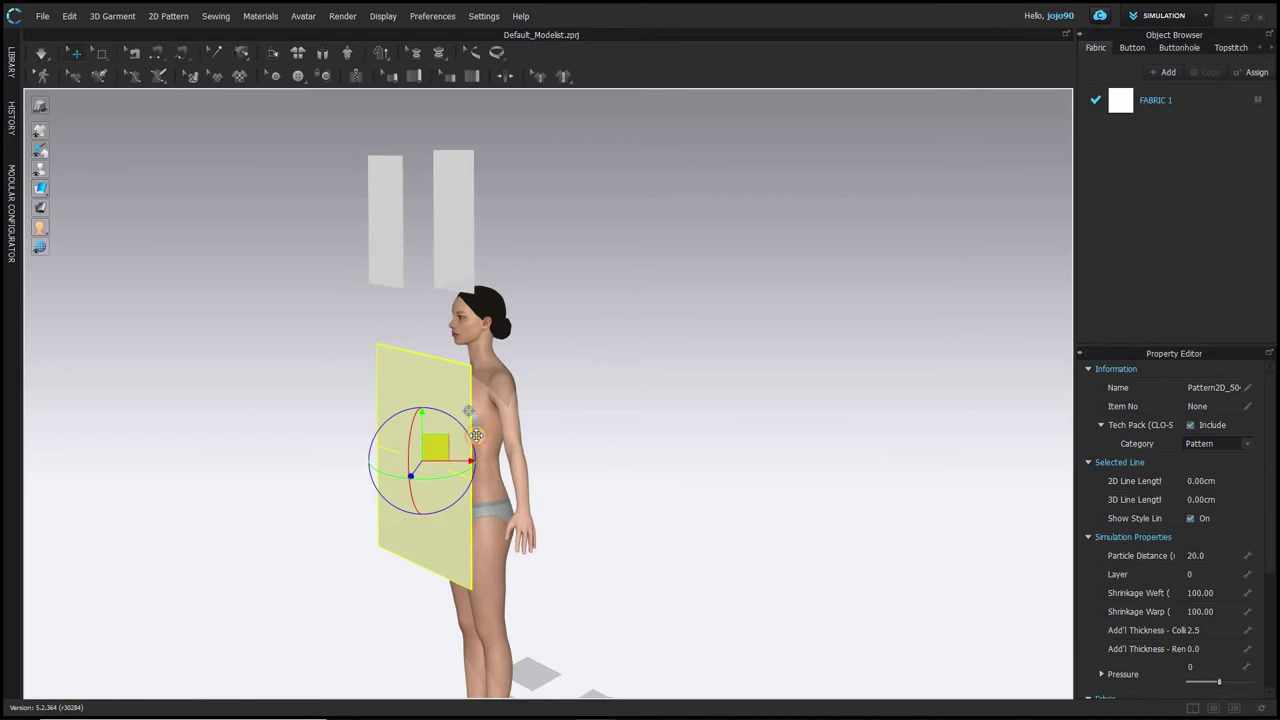
{"action": "left_click_drag", "start_coordinate": [476, 436], "coordinate": [460, 414]}
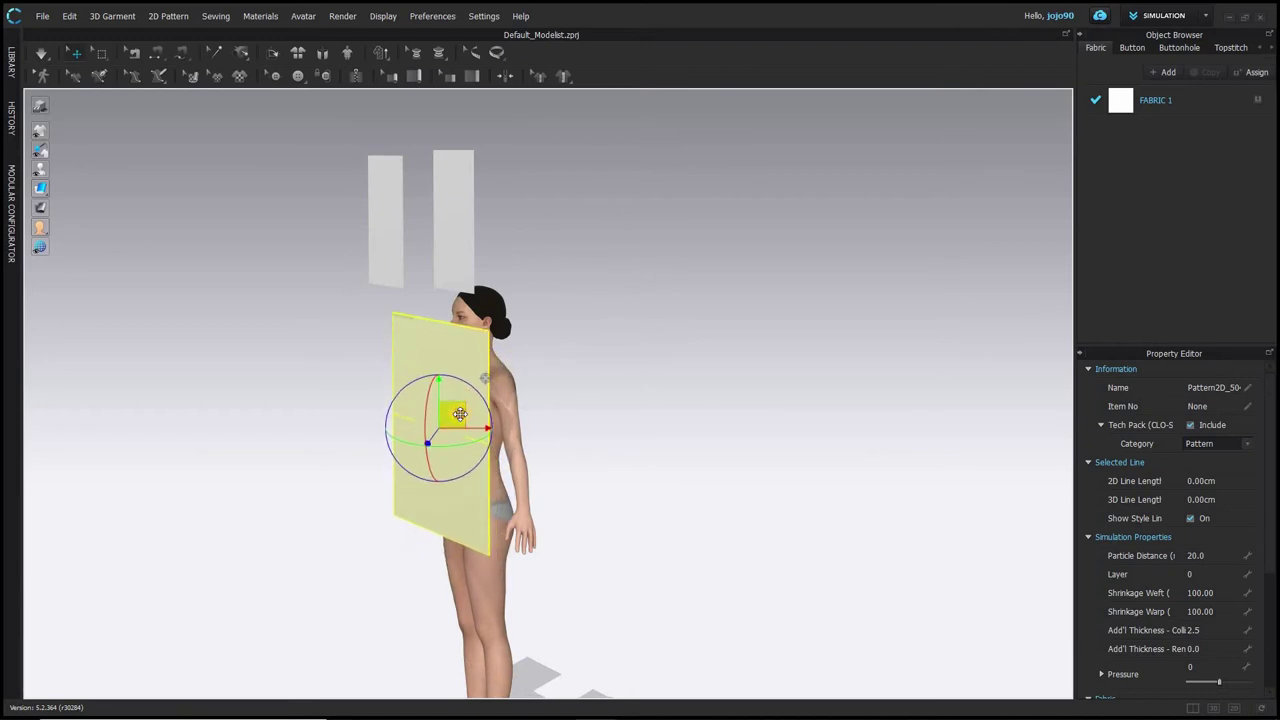
{"action": "key", "text": "2"}
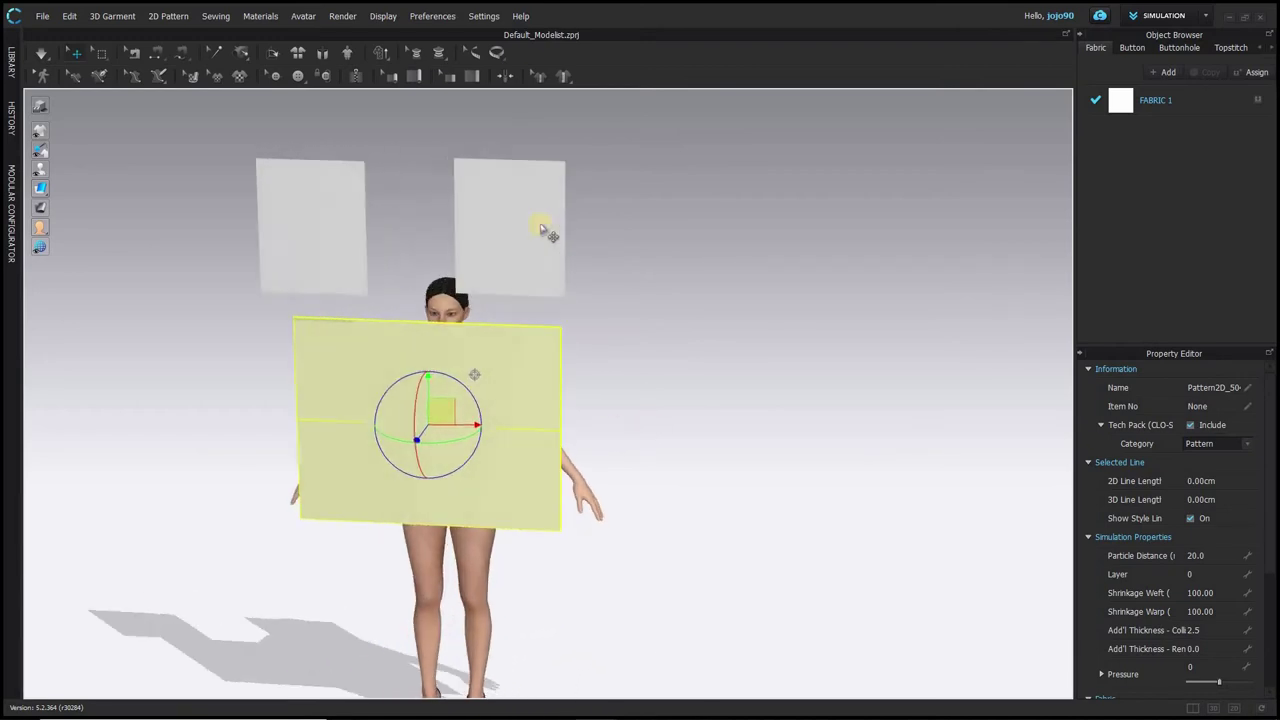
- Turn both small rectangles around their vertical axes in 3D so their outer faces point backward
{"action": "key", "text": "2"}
{"action": "middle_click_drag", "start_coordinate": [648, 130], "coordinate": [631, 387]}
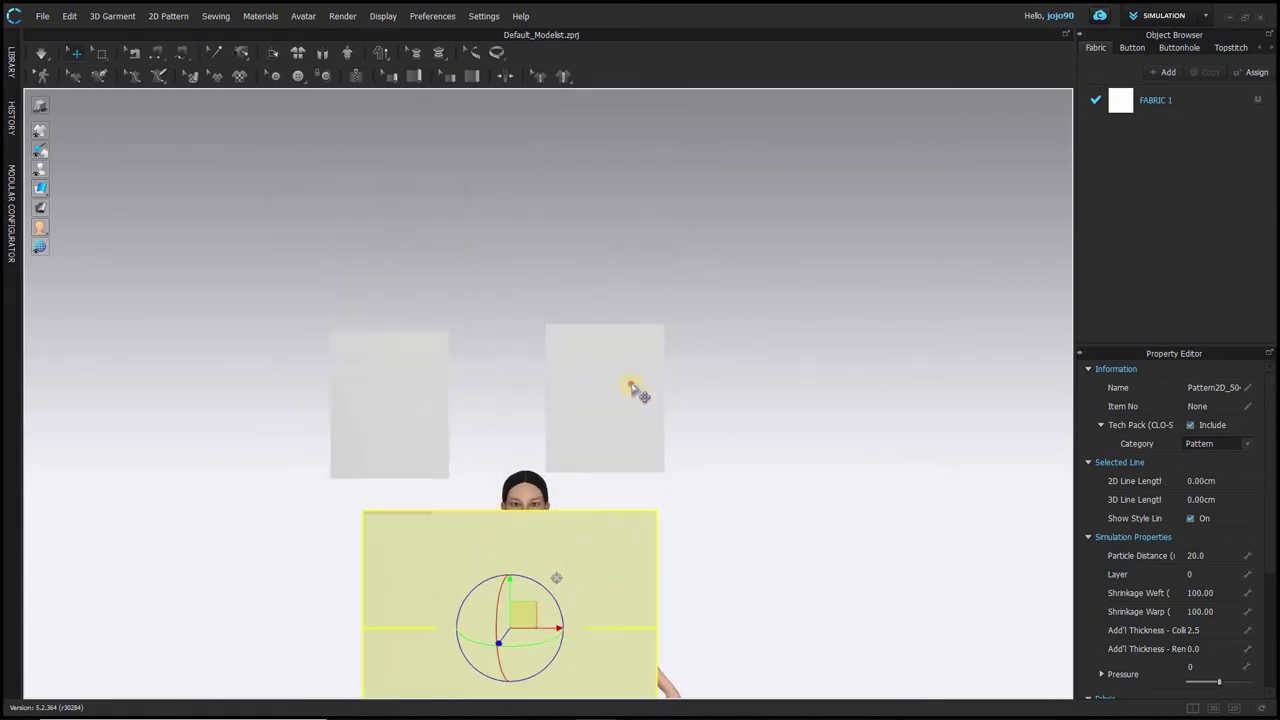
{"action": "left_click", "coordinate": [628, 384]}
{"action": "left_click_drag", "start_coordinate": [718, 415], "coordinate": [661, 430]}
{"action": "left_click", "coordinate": [417, 411]}
{"action": "left_click_drag", "start_coordinate": [445, 420], "coordinate": [177, 451]}
- Move one small rectangle down and behind the avatar's head and upper back
{"action": "left_click", "coordinate": [866, 585]}
{"action": "right_click_drag", "start_coordinate": [866, 585], "coordinate": [698, 568]}
{"action": "left_click_drag", "start_coordinate": [440, 400], "coordinate": [552, 553]}
{"action": "right_click_drag", "start_coordinate": [570, 572], "coordinate": [460, 576]}
{"action": "left_click_drag", "start_coordinate": [514, 580], "coordinate": [569, 566]}
{"action": "right_click_drag", "start_coordinate": [800, 628], "coordinate": [630, 632]}
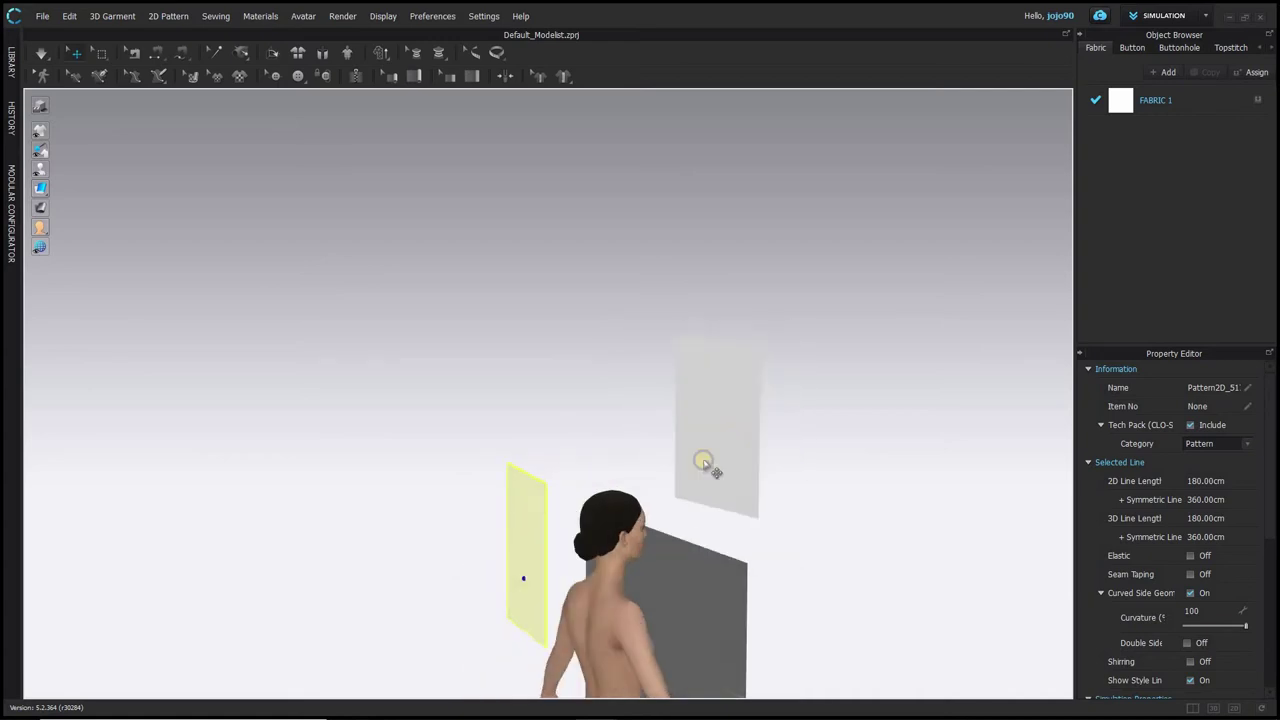
- Move the other small rectangle behind the avatar, beside the first one at the same height
{"action": "left_click_drag", "start_coordinate": [699, 471], "coordinate": [611, 583]}
{"action": "right_click_drag", "start_coordinate": [660, 573], "coordinate": [838, 632]}
{"action": "left_click_drag", "start_coordinate": [838, 632], "coordinate": [880, 591]}
{"action": "left_click", "coordinate": [810, 597]}
{"action": "right_click_drag", "start_coordinate": [778, 601], "coordinate": [722, 600]}
{"action": "right_click_drag", "start_coordinate": [848, 611], "coordinate": [577, 618]}
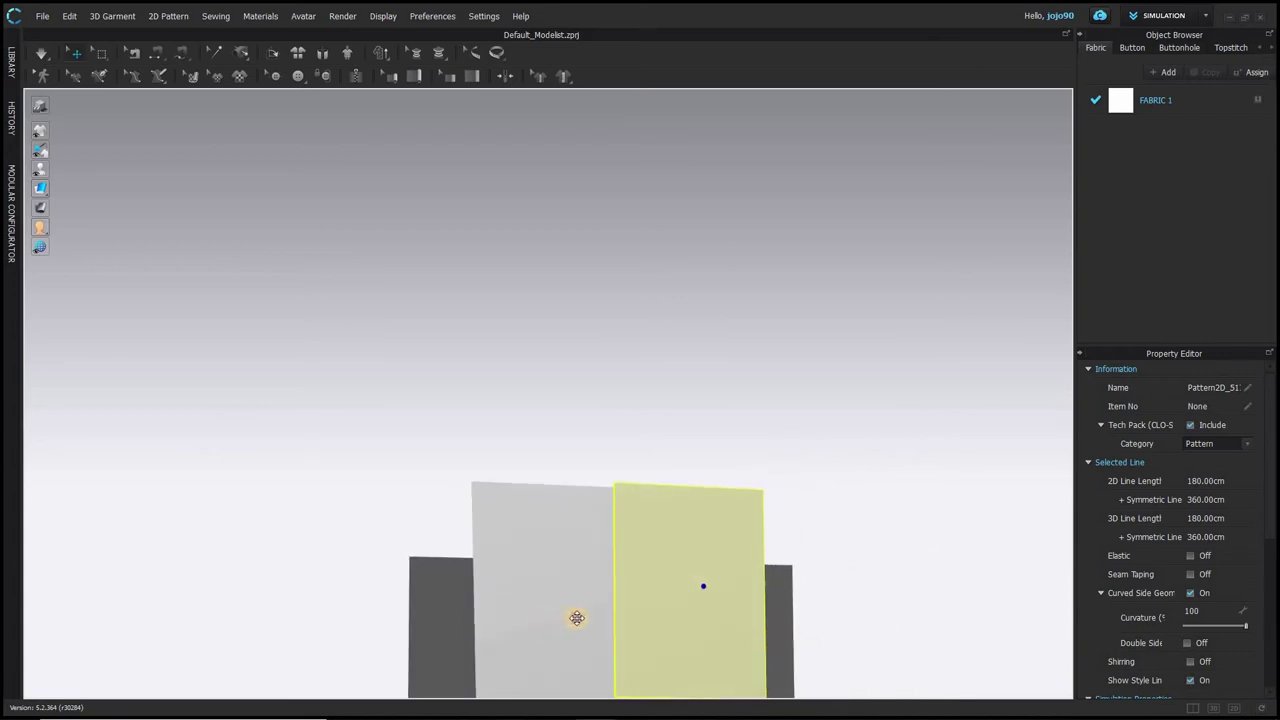
- Fine-tune the small rectangles' positions so they stand side by side behind the avatar's back
{"action": "left_click_drag", "start_coordinate": [577, 618], "coordinate": [618, 615]}
{"action": "right_click_drag", "start_coordinate": [782, 600], "coordinate": [600, 577]}
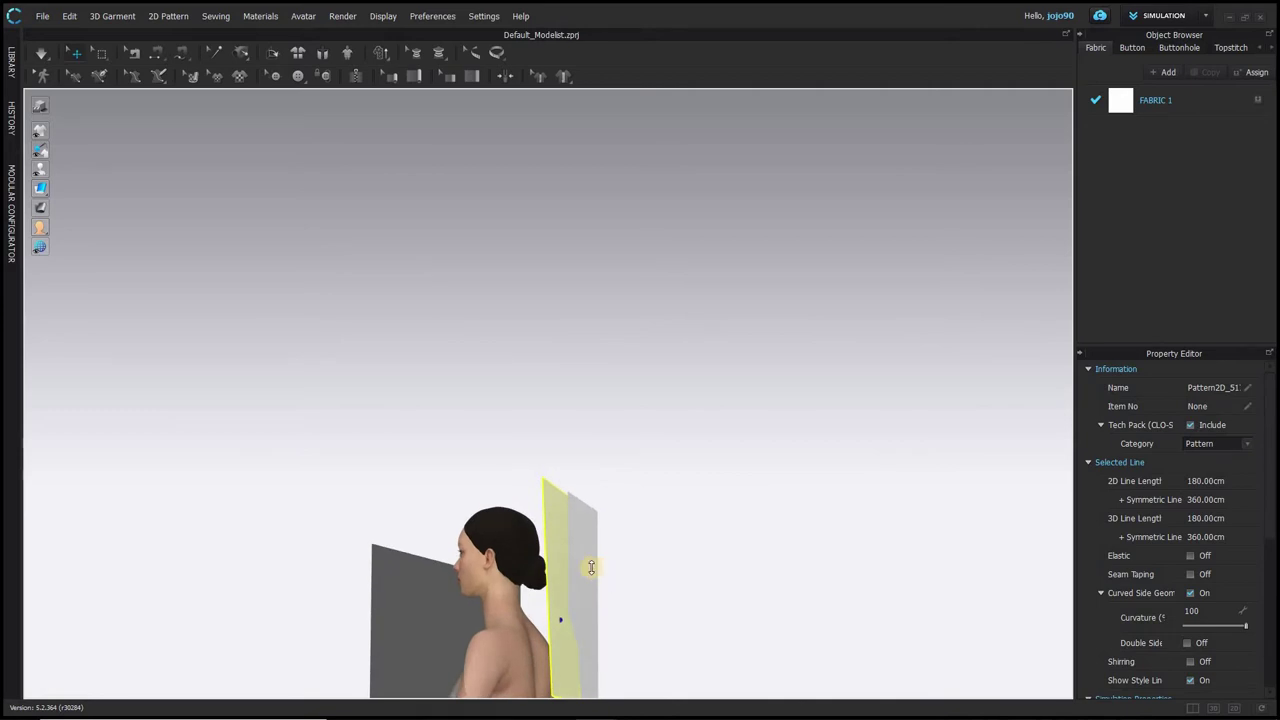
{"action": "left_click", "coordinate": [594, 569]}
{"action": "left_click_drag", "start_coordinate": [618, 524], "coordinate": [653, 540]}
{"action": "left_click", "coordinate": [752, 497]}
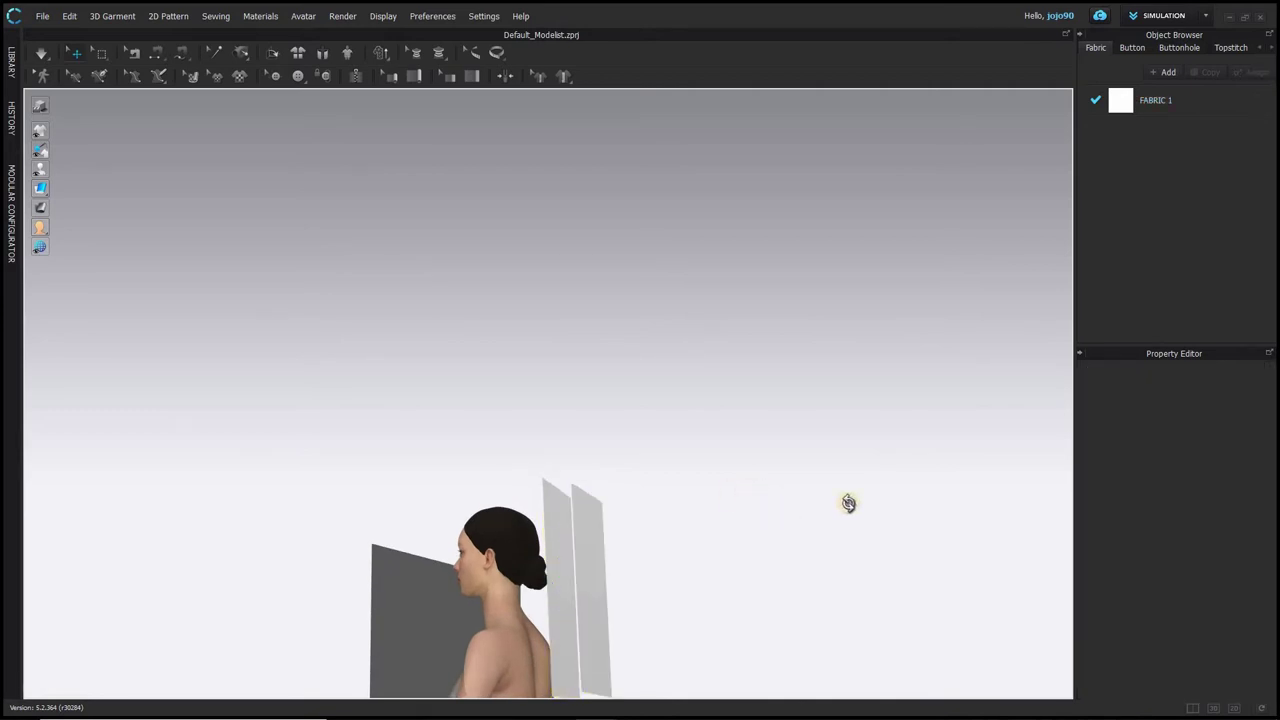
{"action": "right_click_drag", "start_coordinate": [848, 503], "coordinate": [849, 506]}
- Segment-sew each small rectangle's top edge to the outer 12.5 cm segment on its own side of the large rectangle's top edge, keeping directions matched
{"action": "left_click", "coordinate": [1189, 709]}
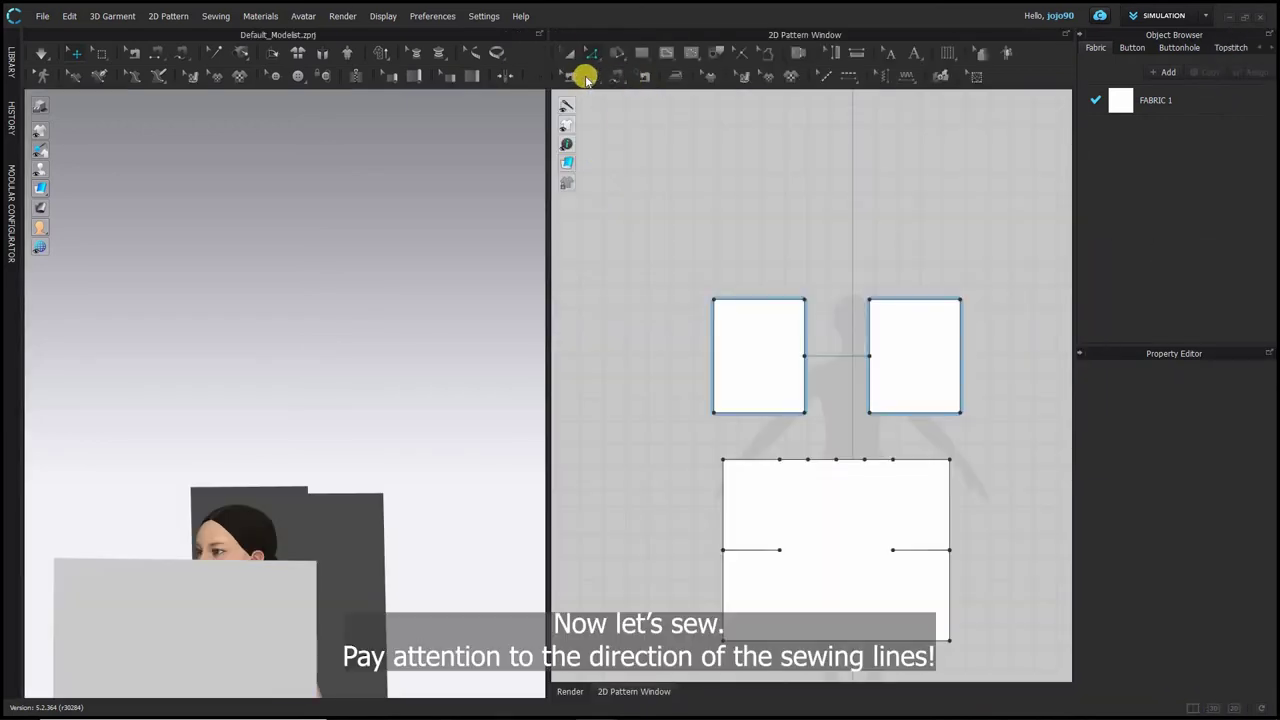
{"action": "left_click", "coordinate": [588, 77]}
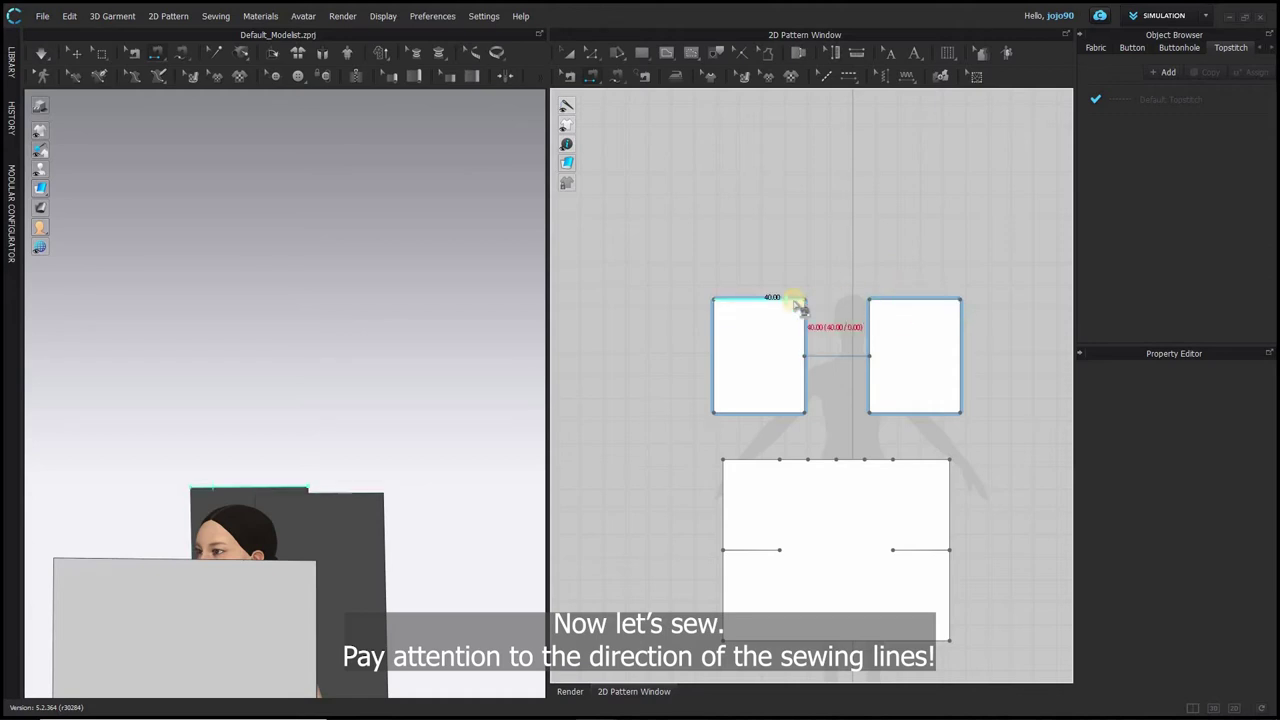
{"action": "right_click_drag", "start_coordinate": [226, 467], "coordinate": [239, 307]}
{"action": "middle_click_drag", "start_coordinate": [239, 307], "coordinate": [250, 303]}
{"action": "right_click_drag", "start_coordinate": [308, 297], "coordinate": [329, 352]}
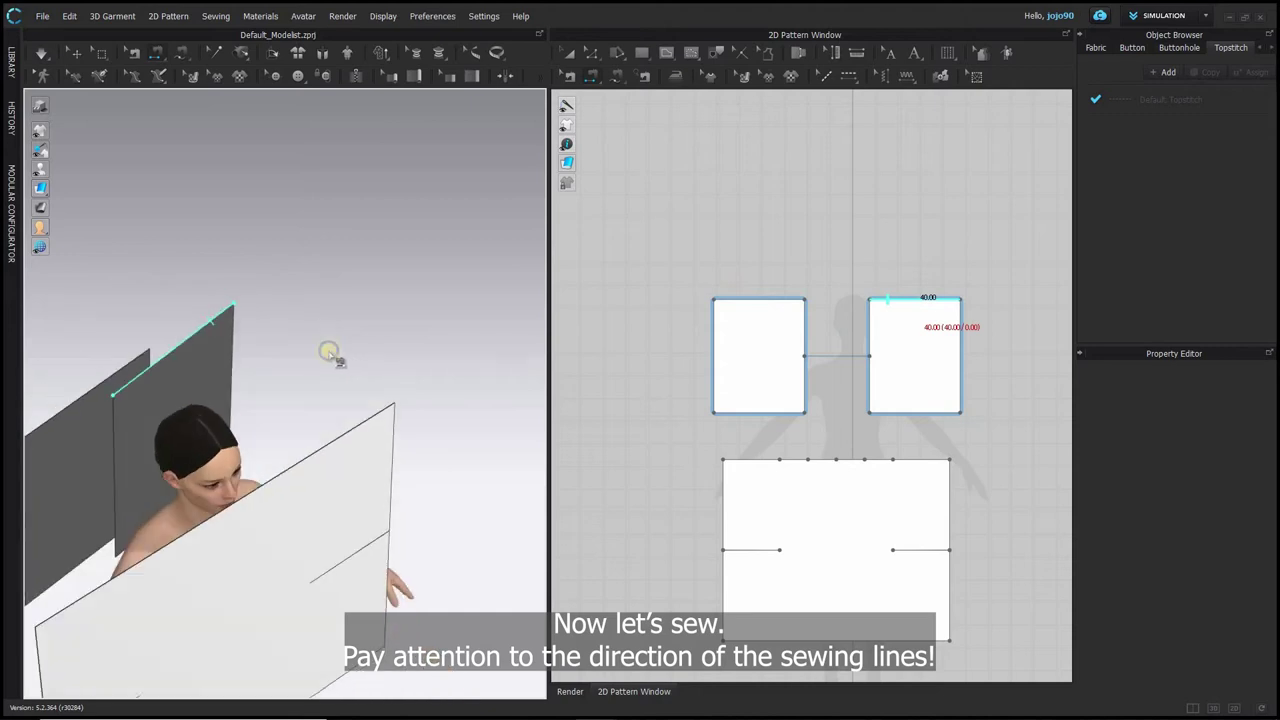
{"action": "middle_click_drag", "start_coordinate": [468, 253], "coordinate": [477, 246]}
{"action": "left_click", "coordinate": [786, 299]}
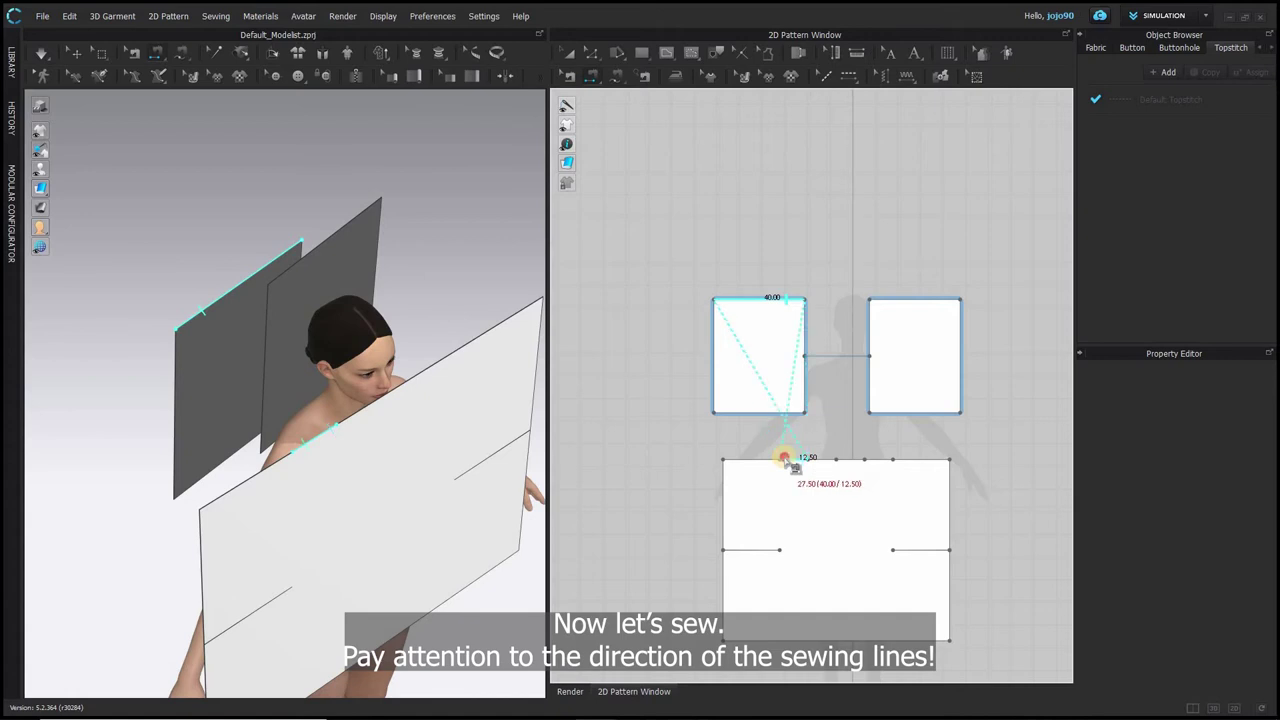
{"action": "key", "text": "Return"}
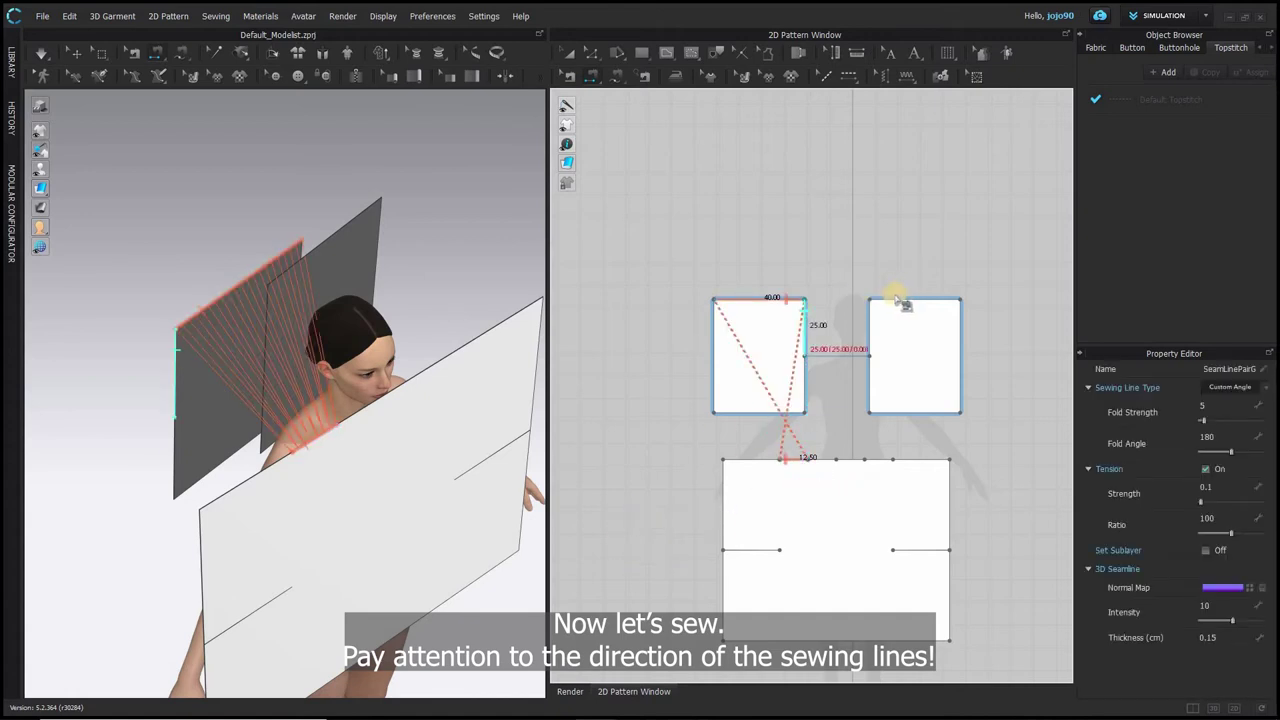
{"action": "left_click", "coordinate": [900, 298]}
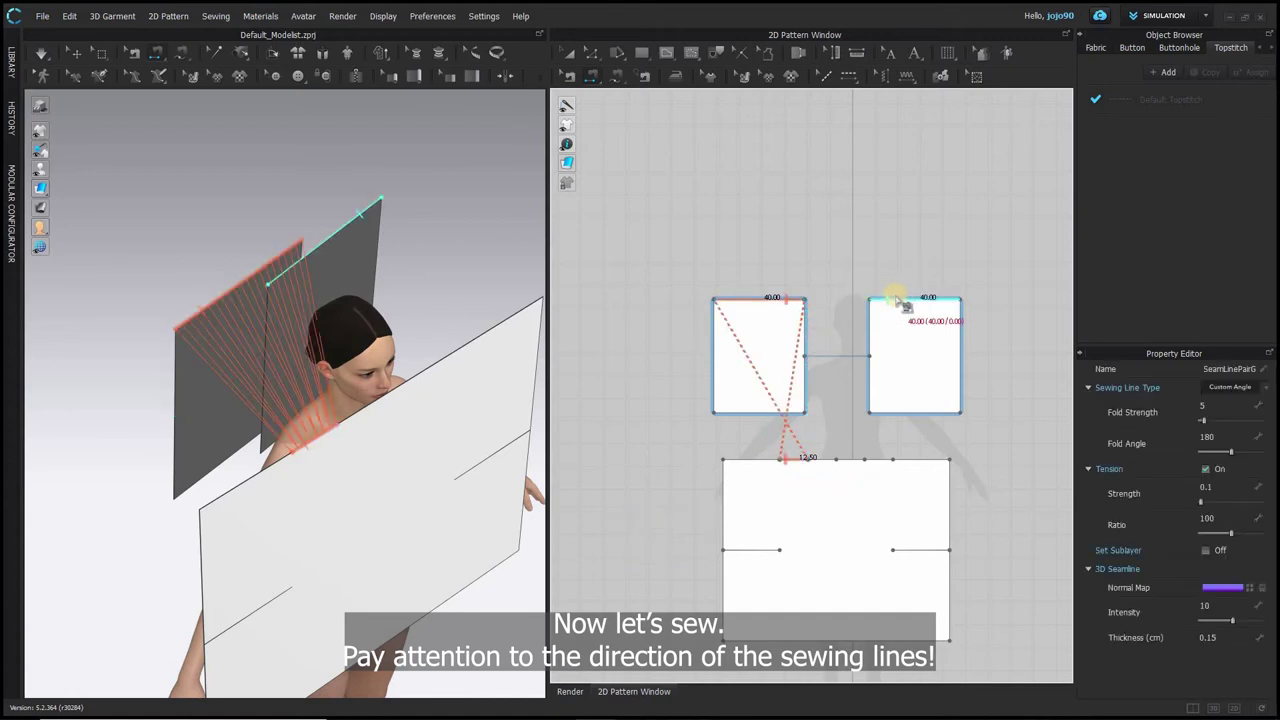
{"action": "left_click", "coordinate": [877, 480]}
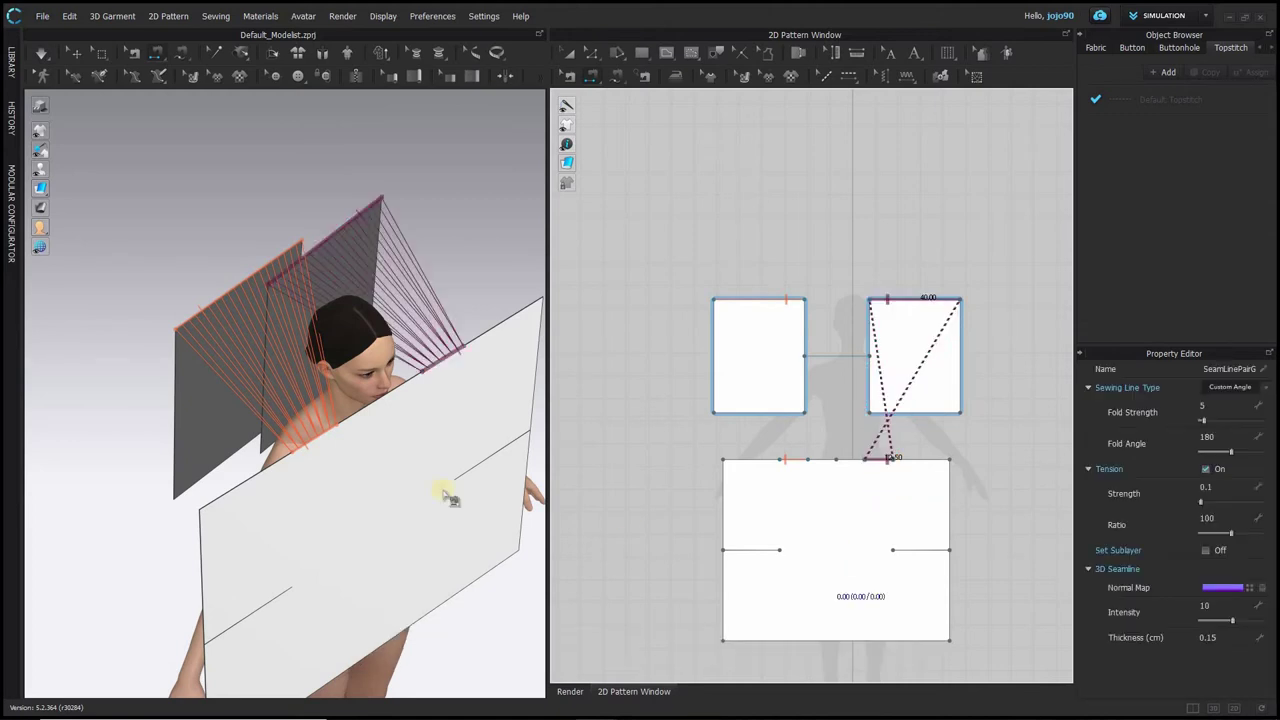
- Sew the upper 25 cm of each small rectangle's inner edge to the outermost 25 cm segment on its side of the large rectangle's top edge
{"action": "right_click_drag", "start_coordinate": [445, 488], "coordinate": [293, 474]}
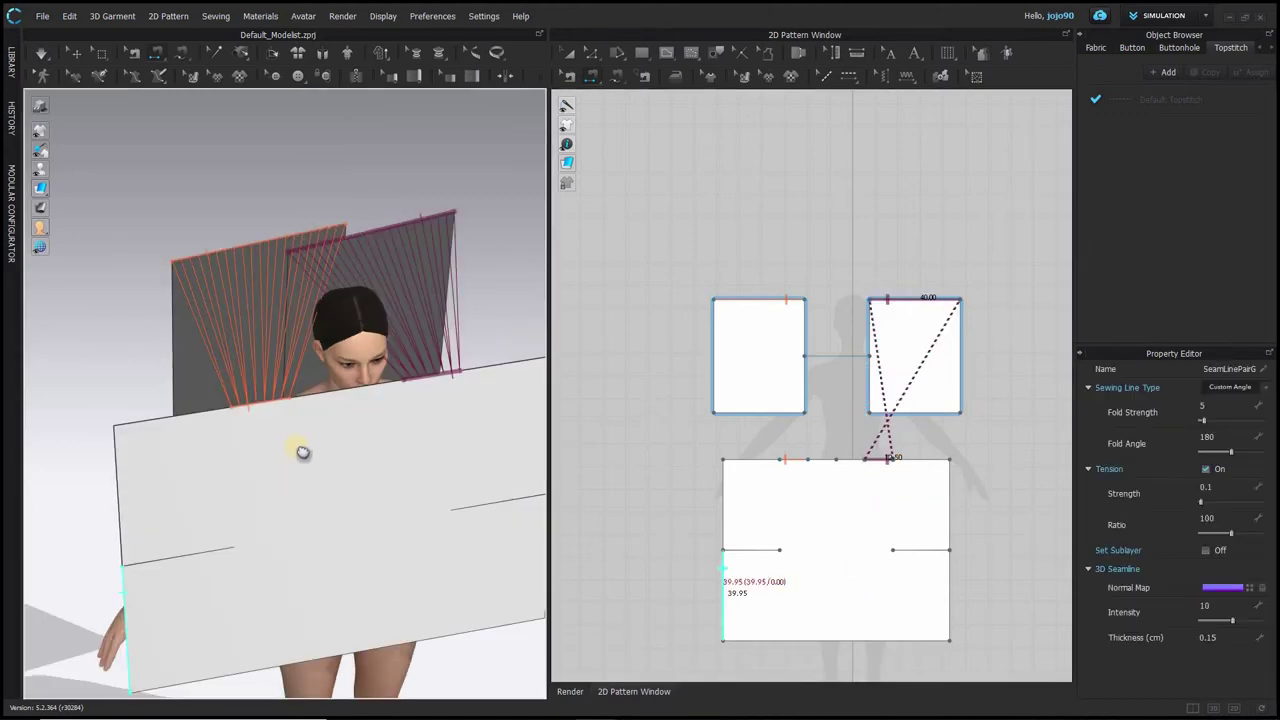
{"action": "middle_click_drag", "start_coordinate": [302, 452], "coordinate": [250, 417]}
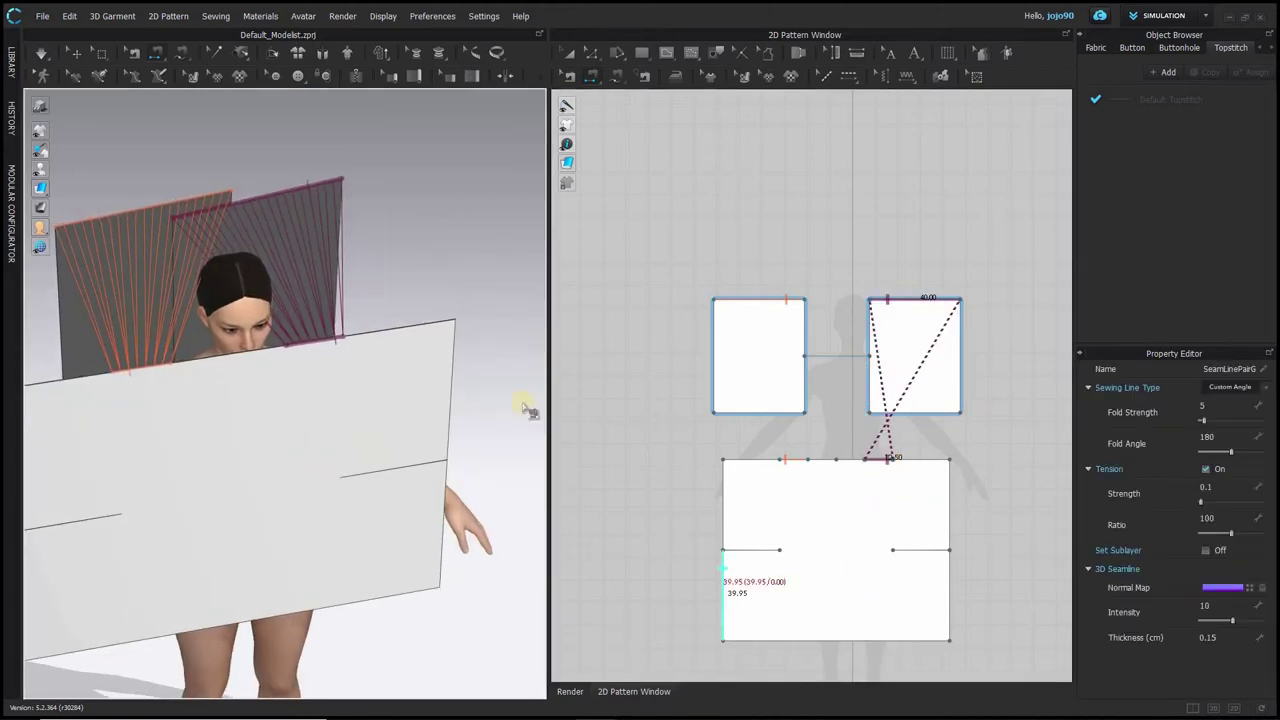
{"action": "left_click", "coordinate": [867, 339]}
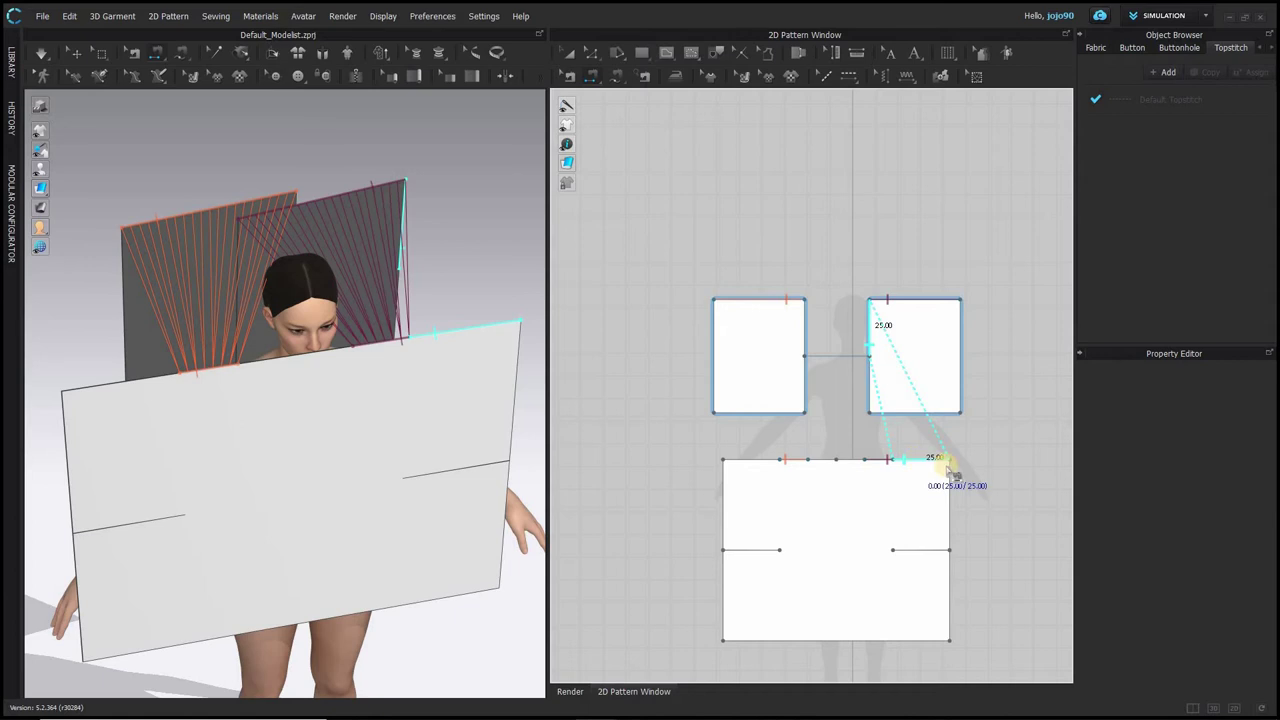
{"action": "left_click", "coordinate": [937, 459]}
{"action": "left_click", "coordinate": [899, 462]}
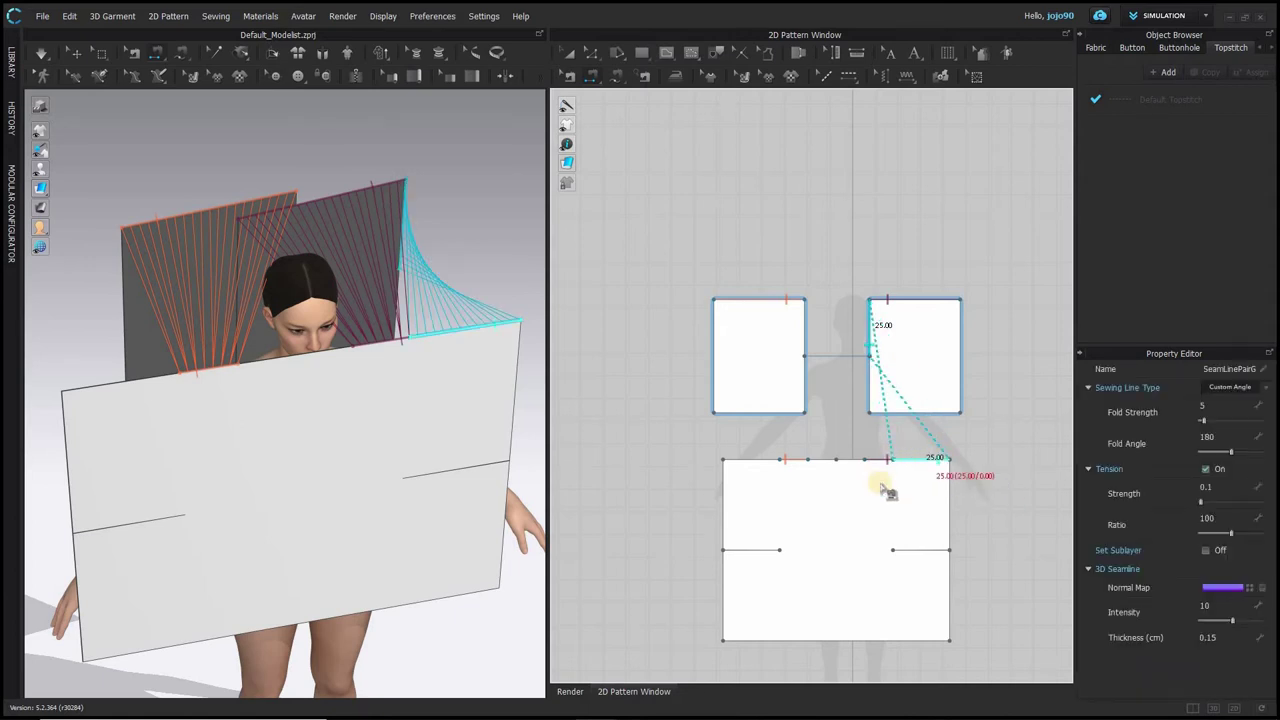
{"action": "left_click", "coordinate": [807, 348]}
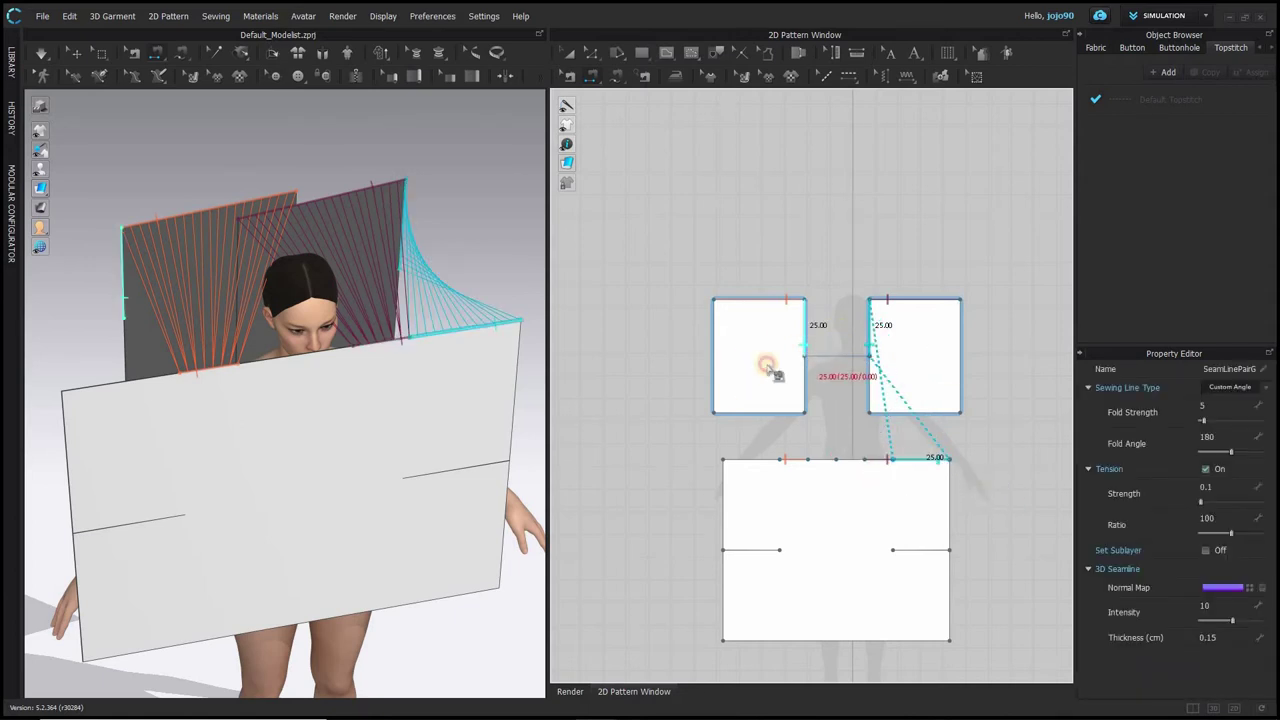
{"action": "left_click", "coordinate": [737, 463]}
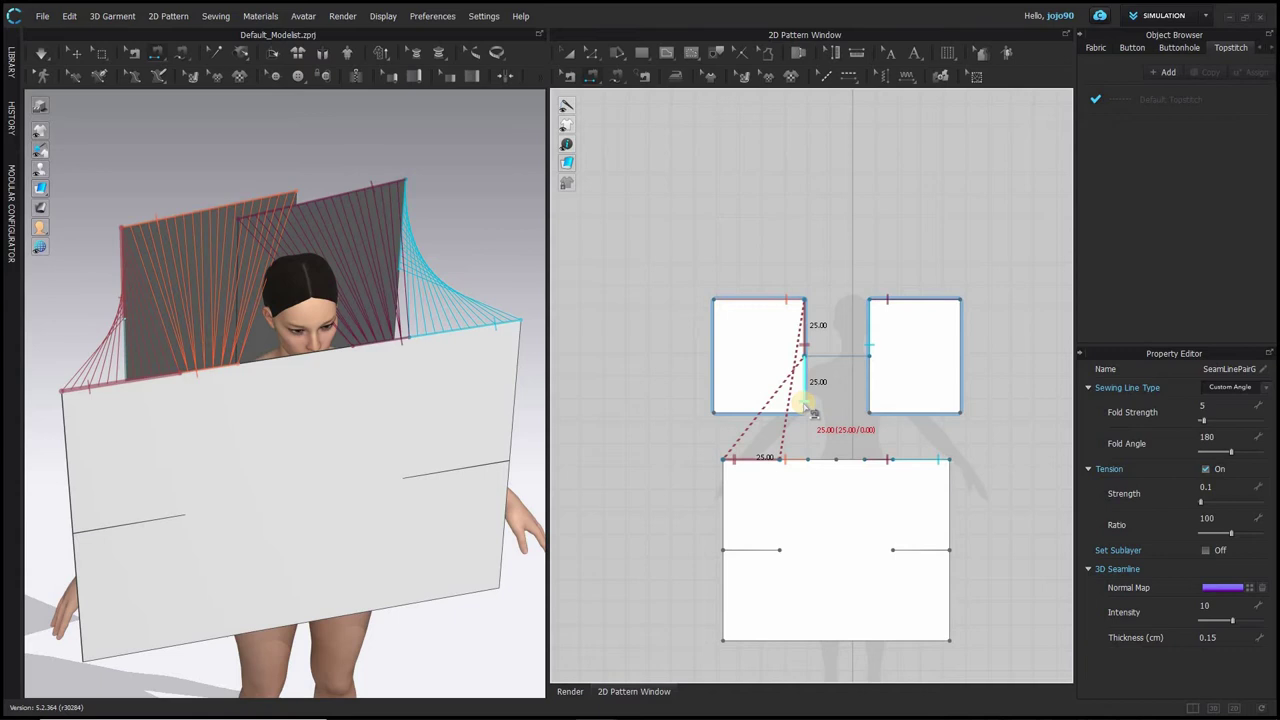
- Segment-sew the lower 25 cm of the left small rectangle's inner edge to the upper side of the large rectangle's left 25 cm slit
{"action": "left_click", "coordinate": [806, 405]}
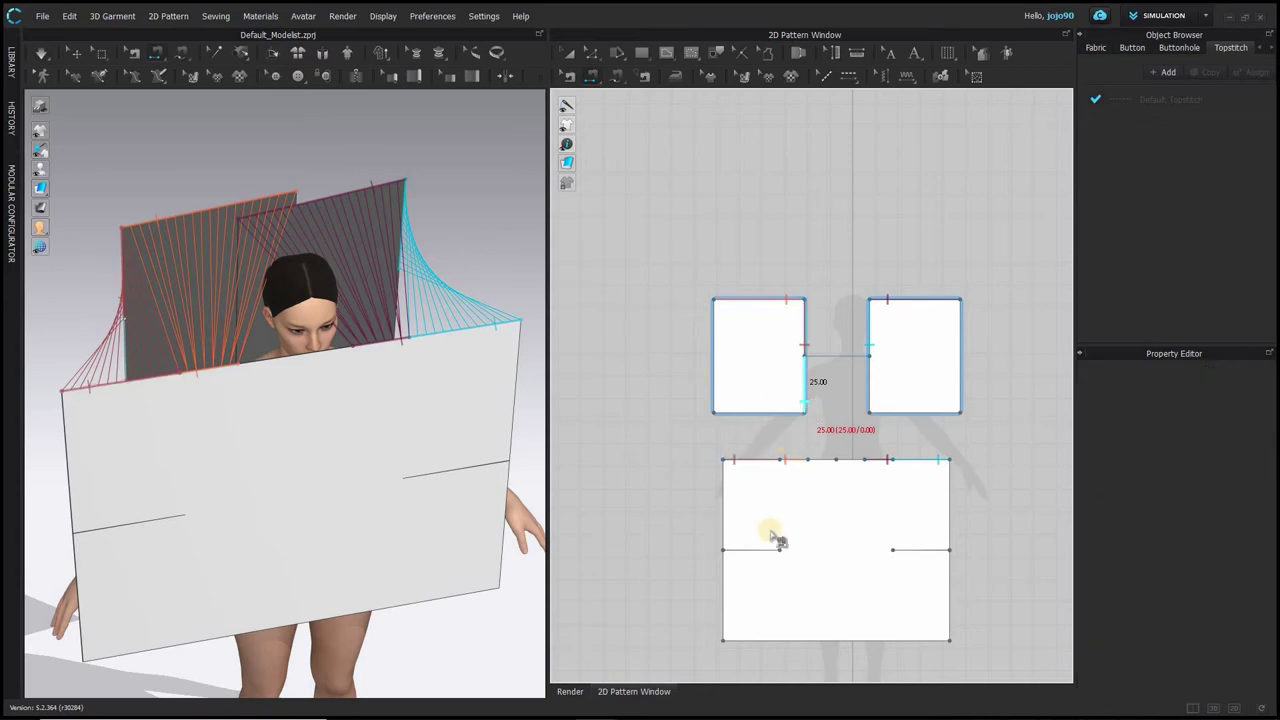
{"action": "scroll", "coordinate": [774, 537], "scroll_direction": "up", "scroll_amount": 5}
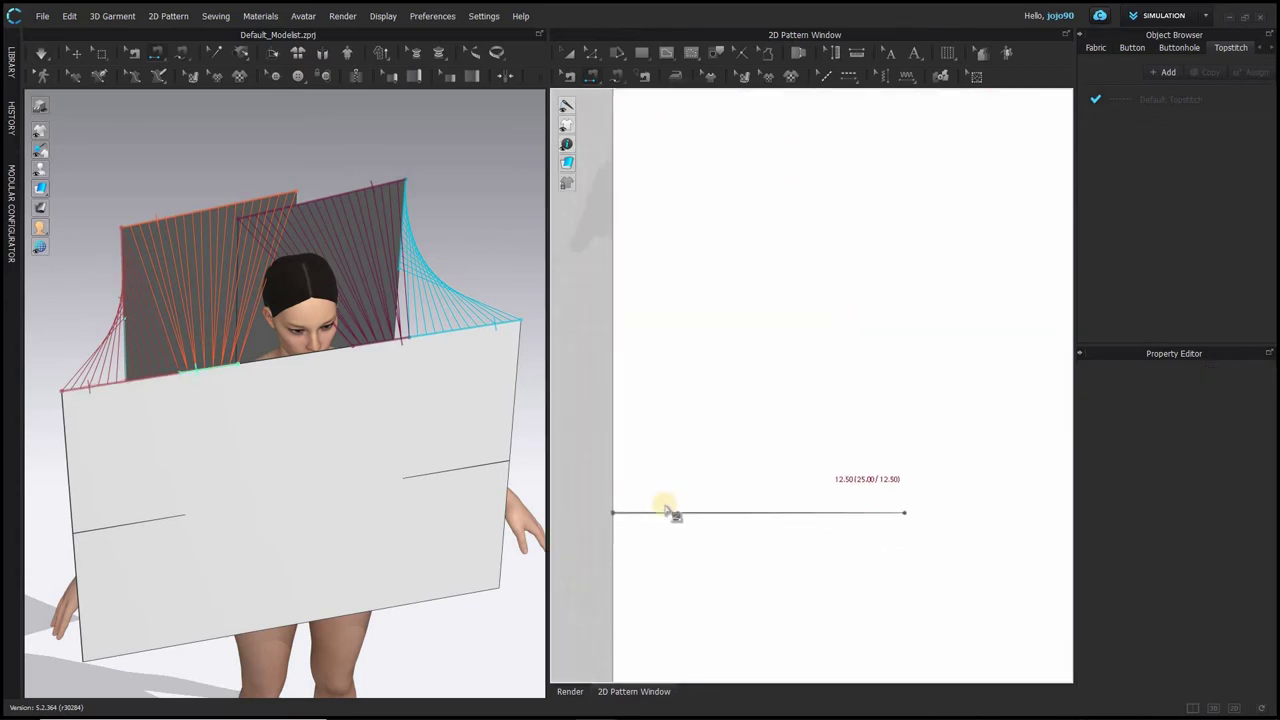
{"action": "left_click", "coordinate": [850, 515]}
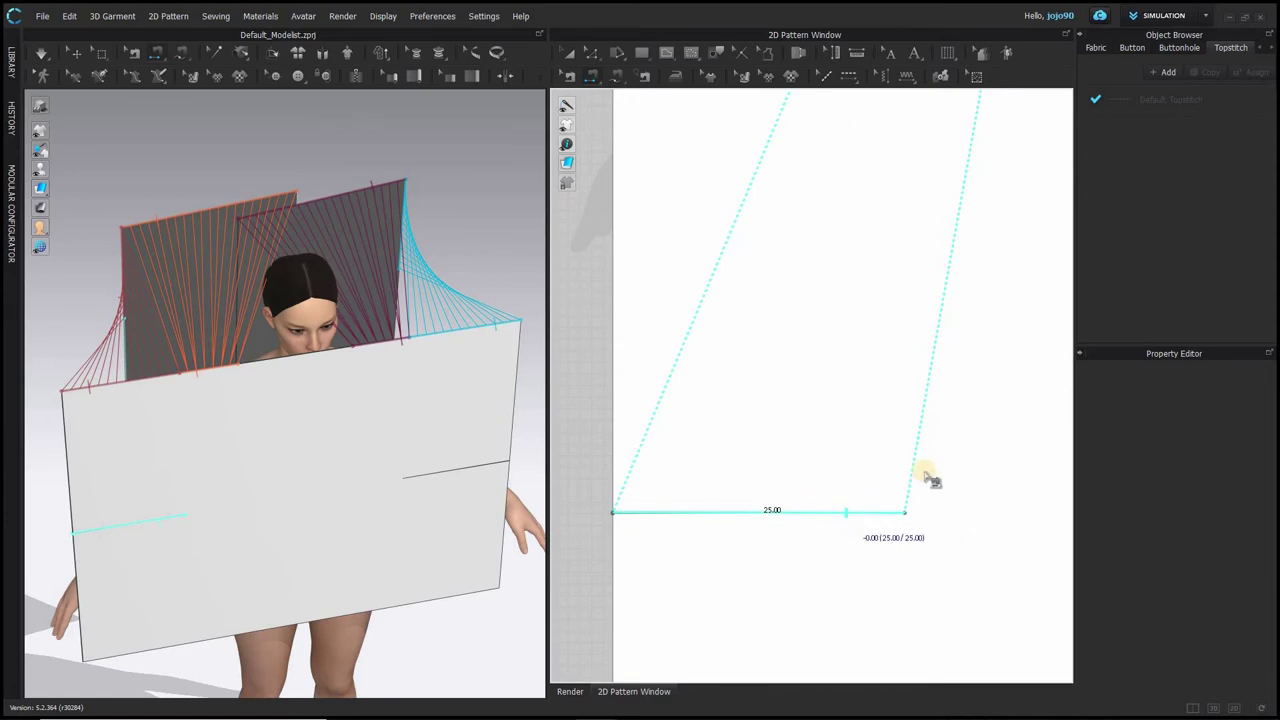
{"action": "scroll", "coordinate": [927, 474], "scroll_direction": "down", "scroll_amount": 4}
{"action": "middle_click_drag", "start_coordinate": [1012, 328], "coordinate": [782, 345]}
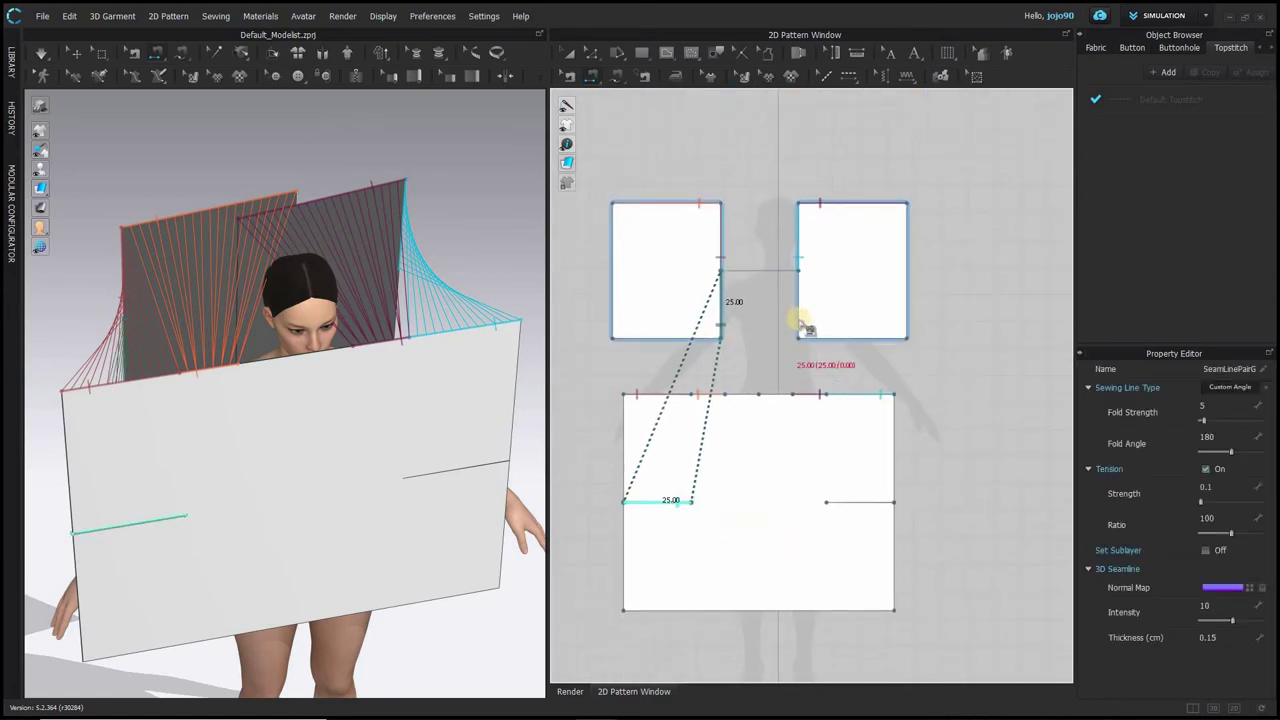
- Segment-sew the lower 25 cm of the right small rectangle's inner edge to the upper side of the large rectangle's right 25 cm slit
{"action": "scroll", "coordinate": [837, 494], "scroll_direction": "up", "scroll_amount": 6}
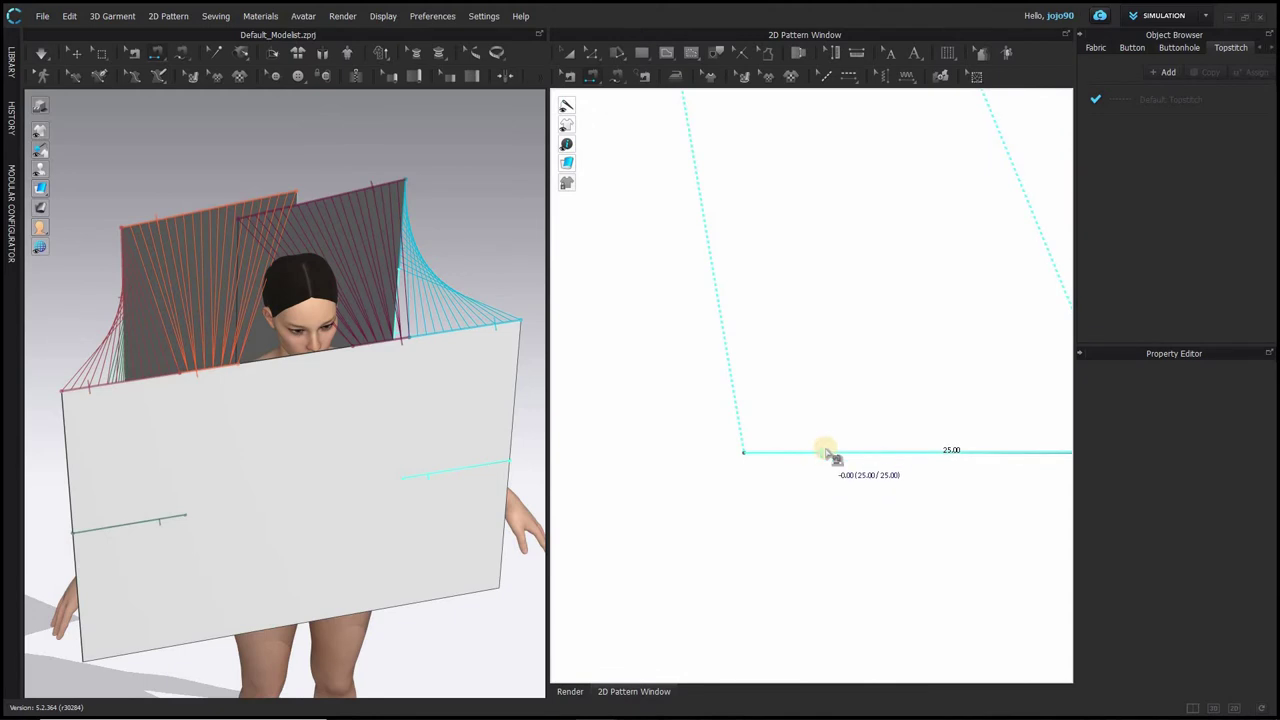
{"action": "left_click", "coordinate": [827, 451]}
{"action": "scroll", "coordinate": [825, 453], "scroll_direction": "up", "scroll_amount": 4}
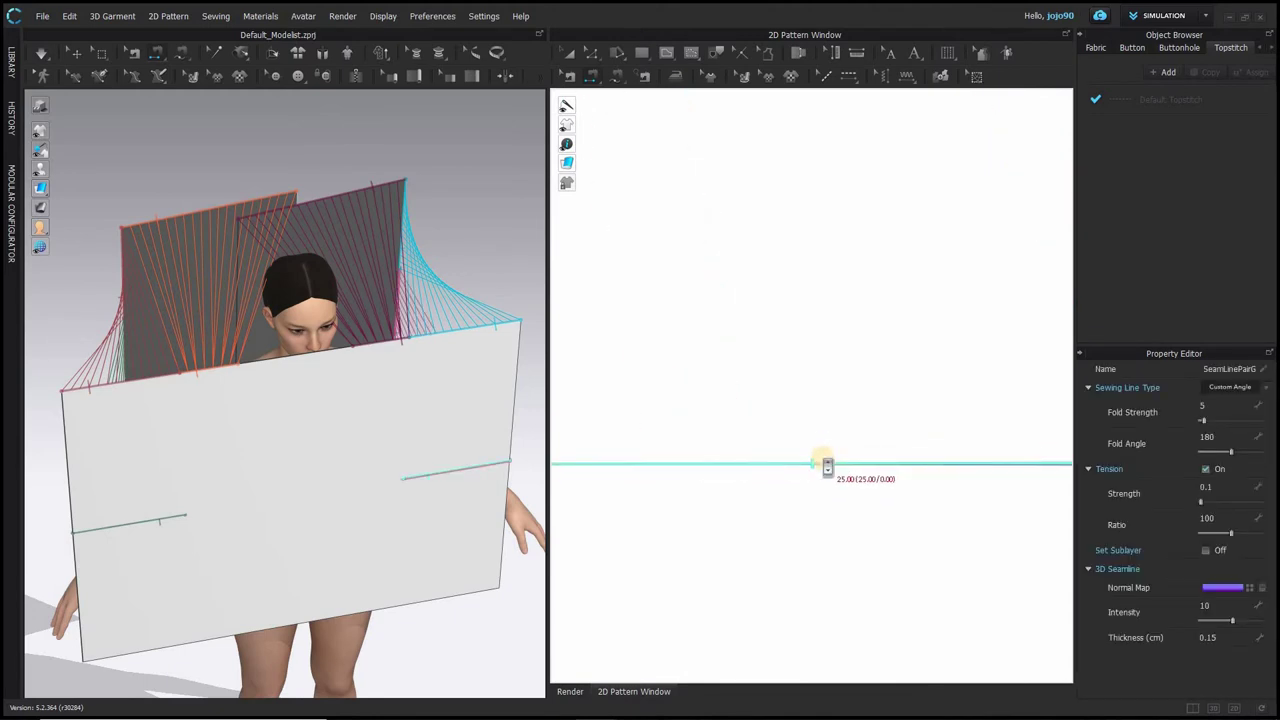
{"action": "scroll", "coordinate": [827, 466], "scroll_direction": "down", "scroll_amount": 5}
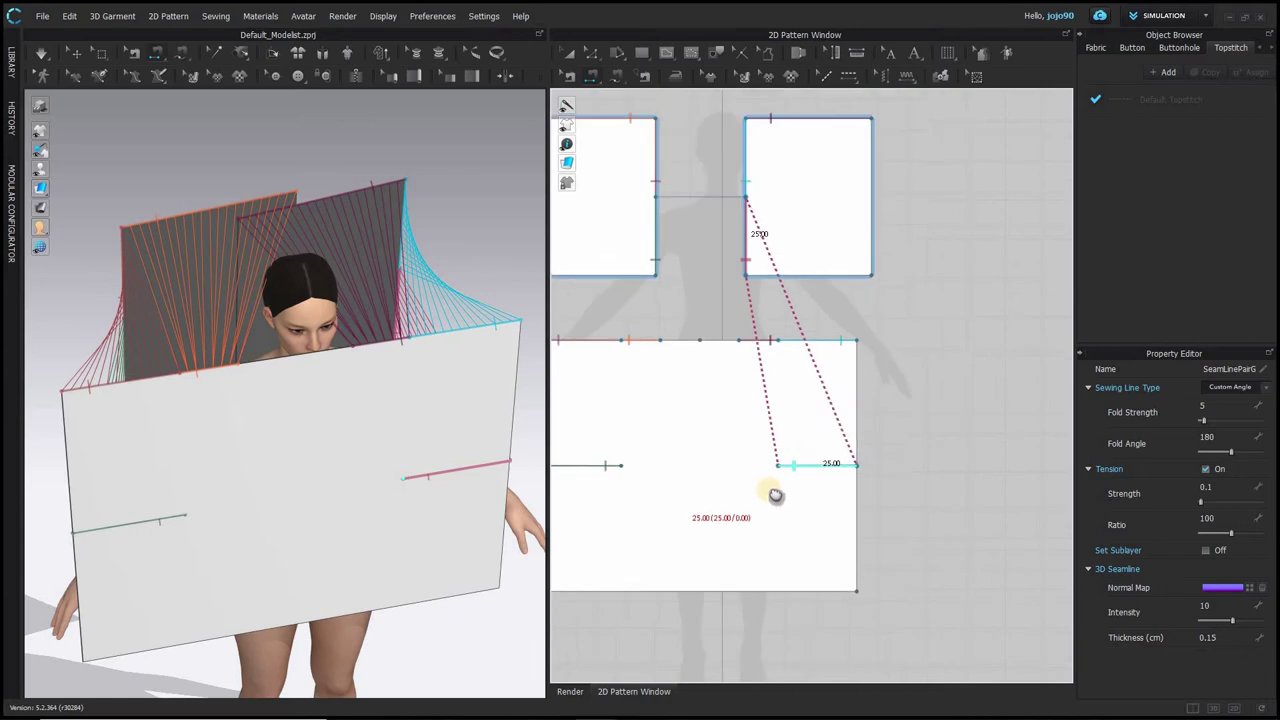
{"action": "middle_click_drag", "start_coordinate": [776, 495], "coordinate": [866, 495]}
- Free-sew the lowest part of the two small rectangles' outer edges together over a length of about 20 cm
{"action": "right_click_drag", "start_coordinate": [266, 500], "coordinate": [80, 444]}
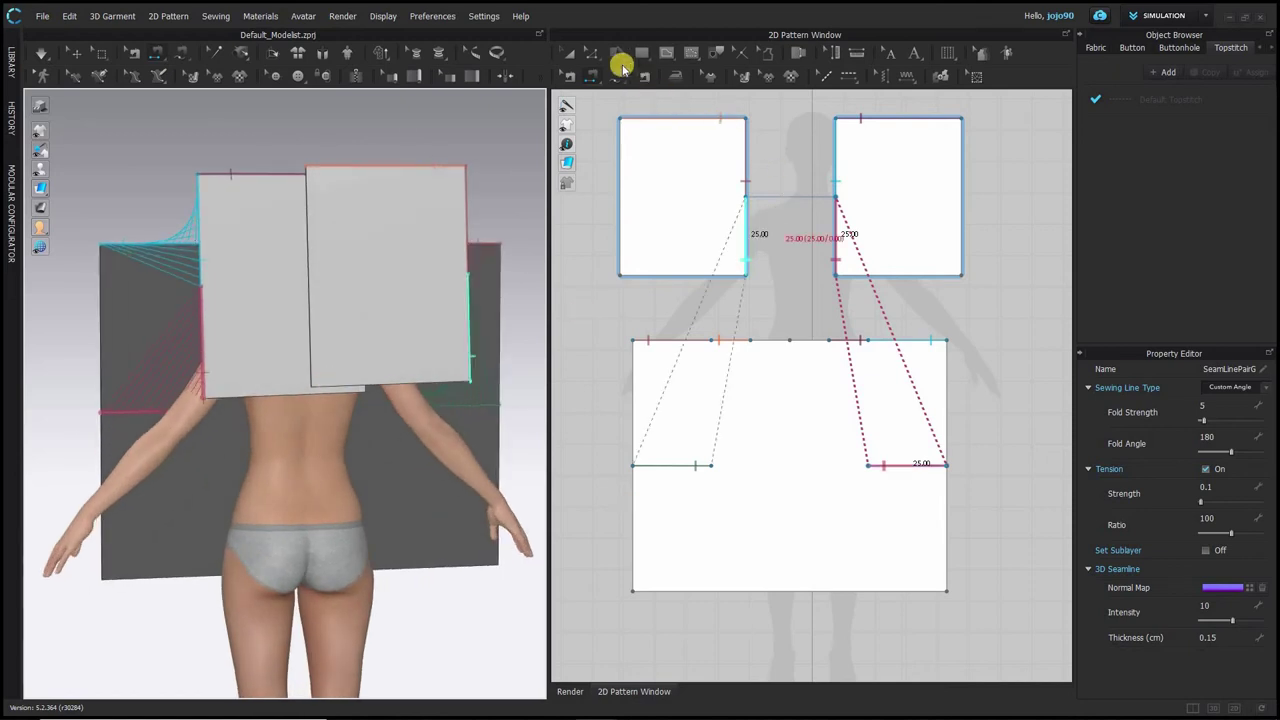
{"action": "left_click", "coordinate": [615, 77]}
{"action": "left_click", "coordinate": [616, 281]}
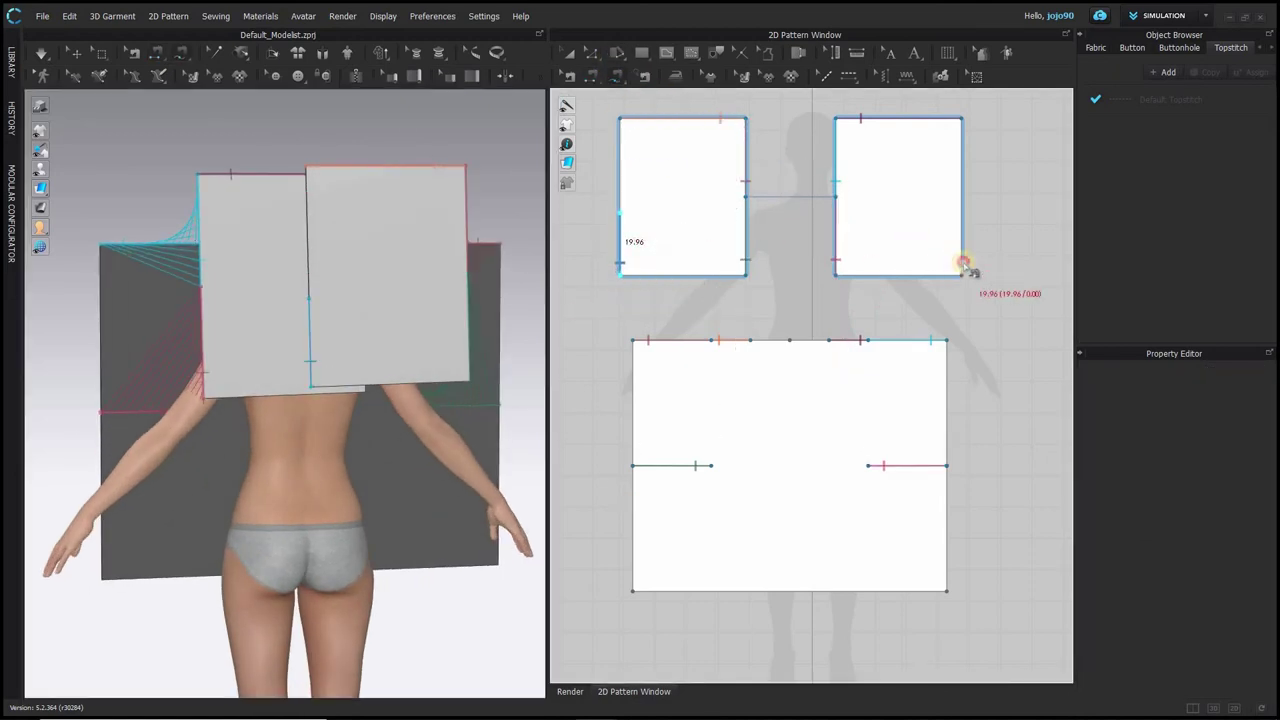
{"action": "left_click", "coordinate": [5, 373]}
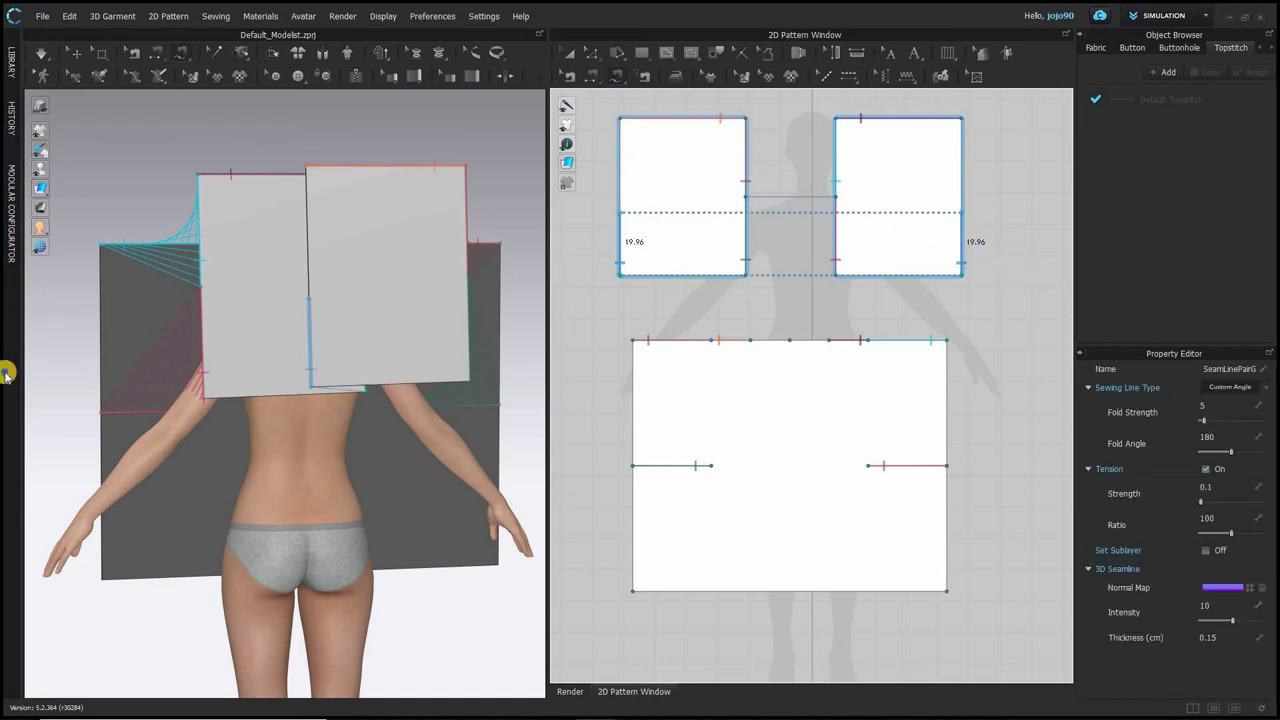
{"action": "right_click", "coordinate": [290, 405]}
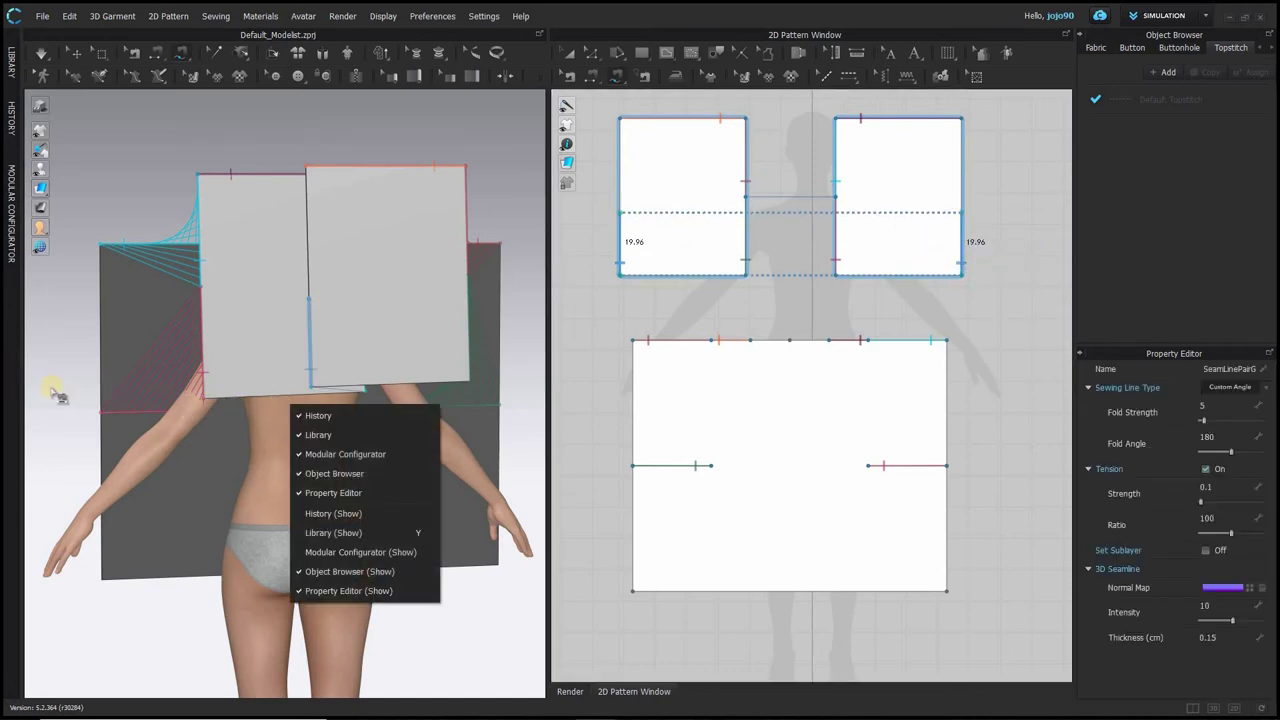
{"action": "left_click", "coordinate": [319, 146]}
{"action": "key", "text": "2"}
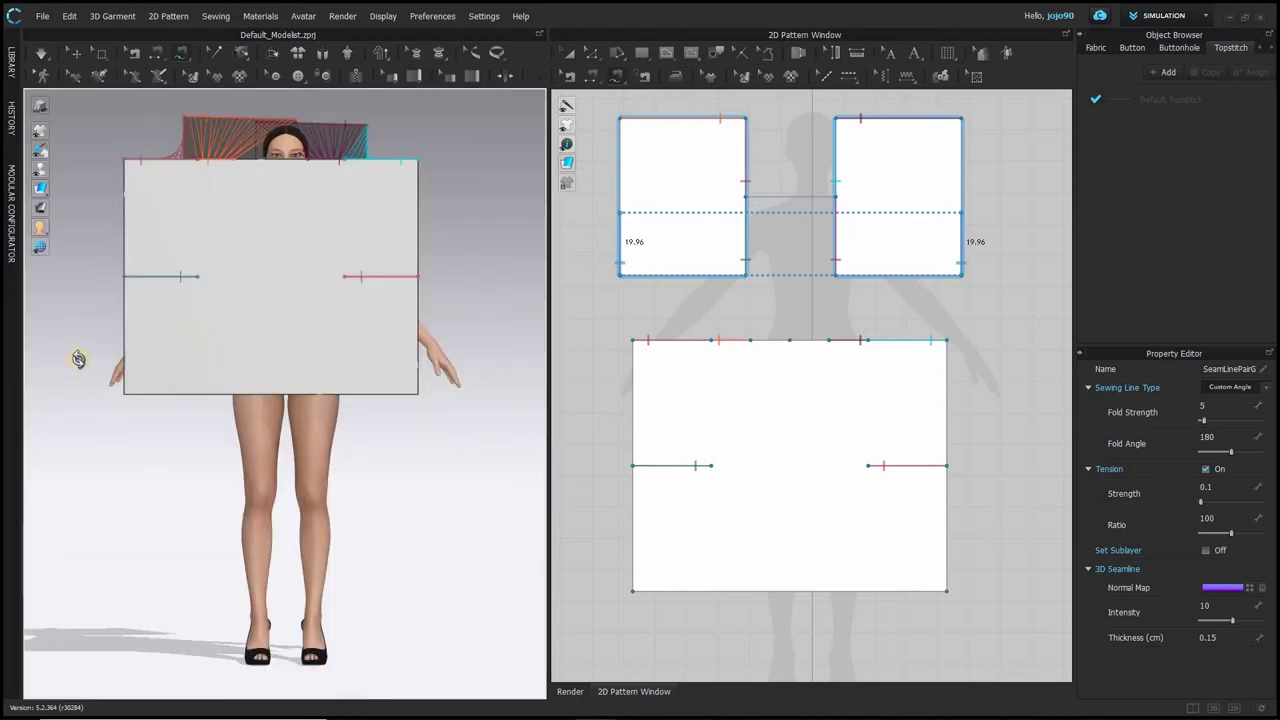
{"action": "right_click_drag", "start_coordinate": [78, 359], "coordinate": [266, 370]}
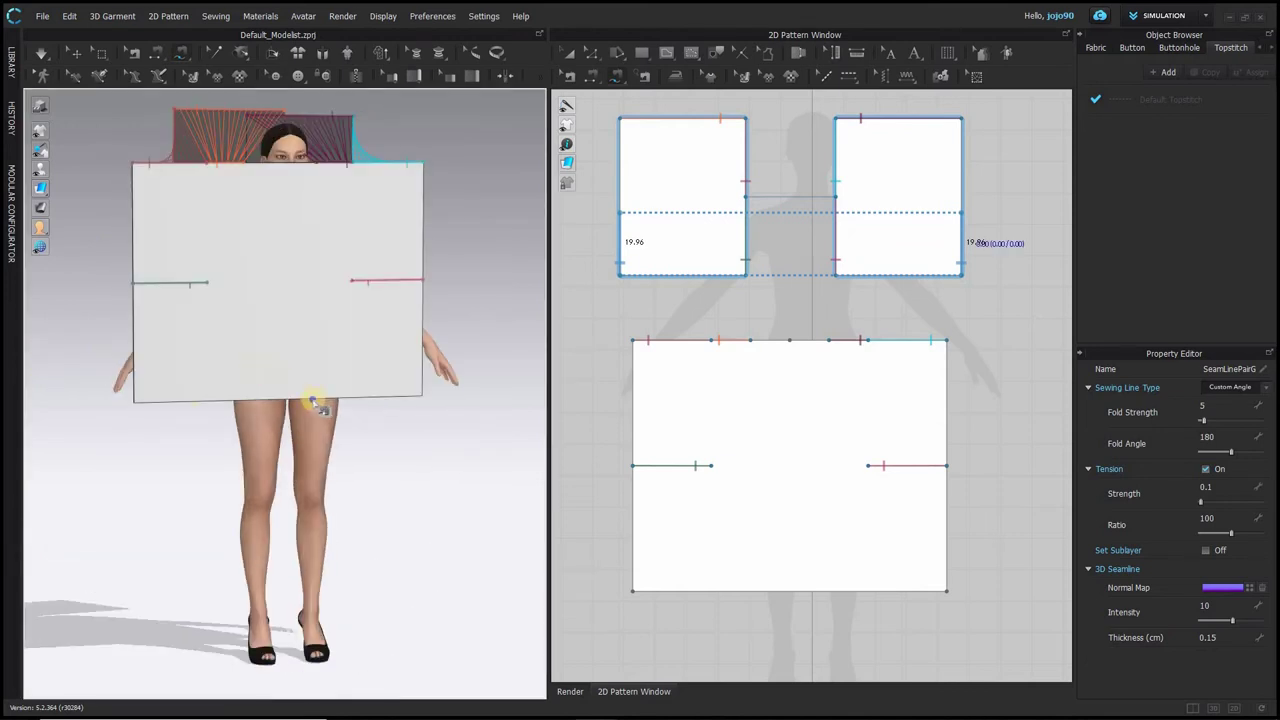
{"action": "right_click_drag", "start_coordinate": [158, 406], "coordinate": [335, 396]}
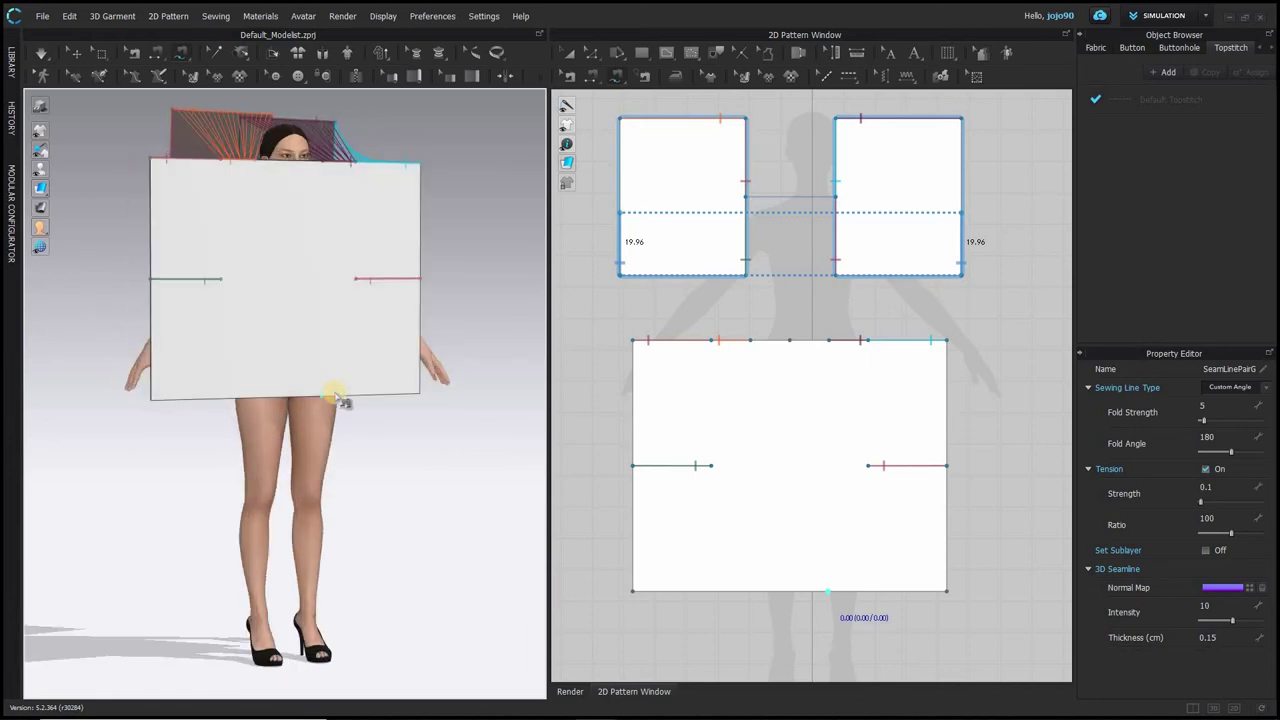
{"action": "key", "text": "2"}
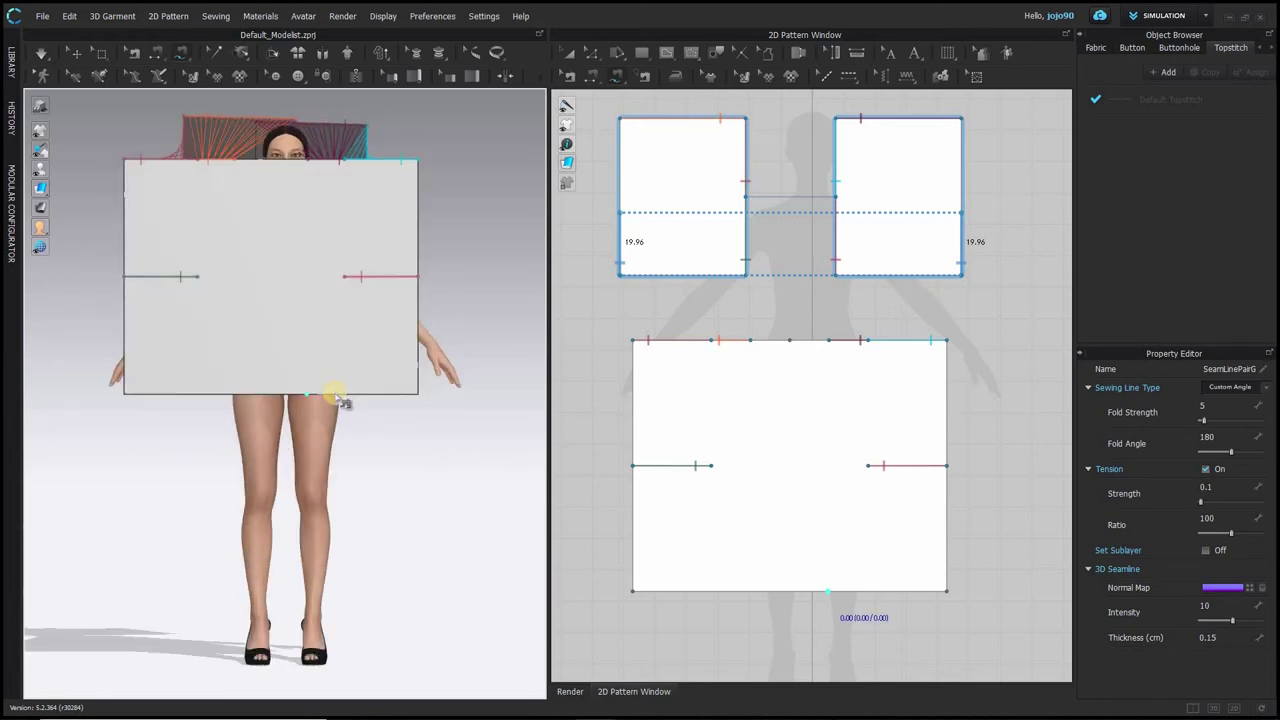
- Hide the garment, display the avatar's joints and rotate both shoulders to raise the arms to about shoulder height
{"action": "key", "text": "q"}
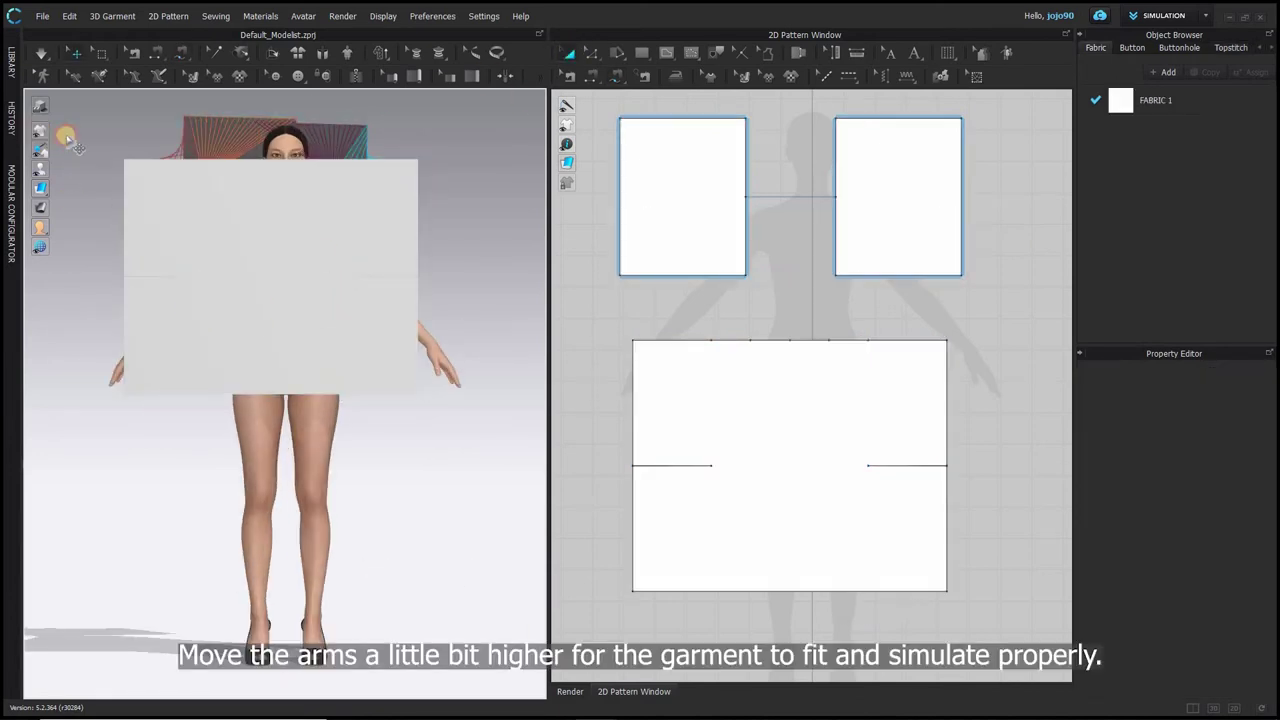
{"action": "left_click", "coordinate": [62, 131]}
{"action": "mouse_move", "coordinate": [41, 170]}
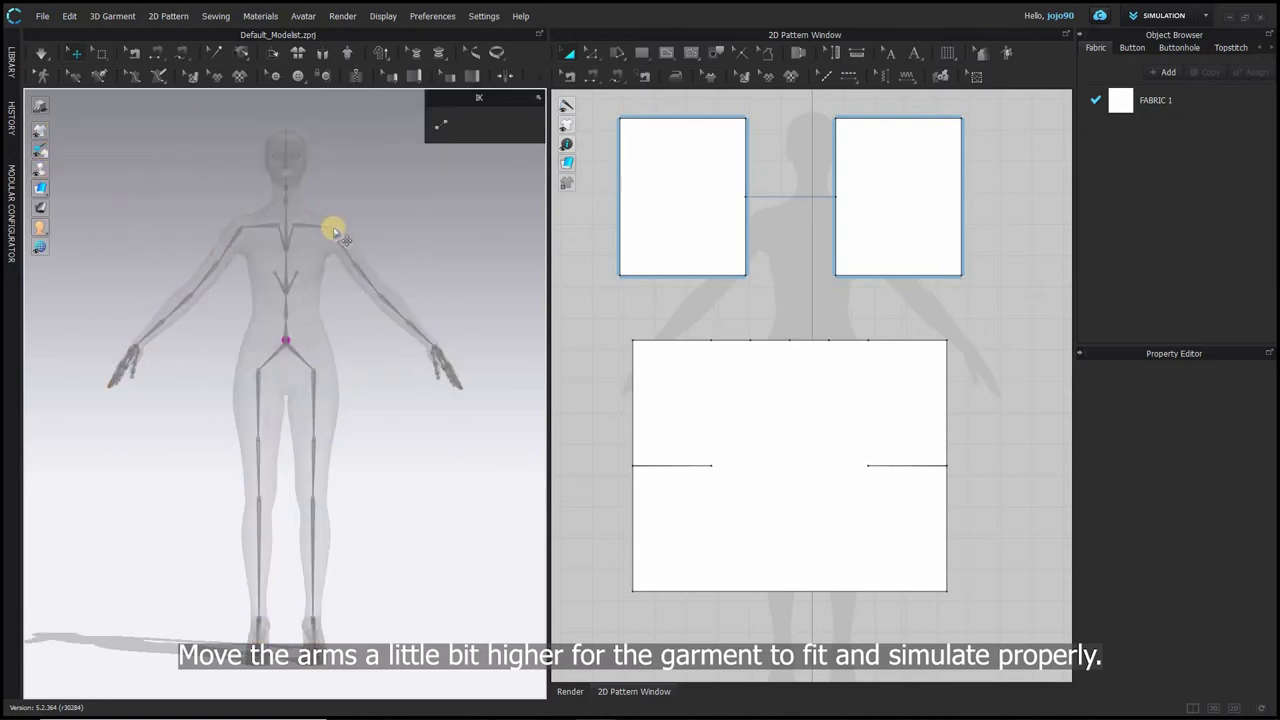
{"action": "left_click", "coordinate": [343, 220]}
{"action": "left_click_drag", "start_coordinate": [321, 173], "coordinate": [303, 180]}
{"action": "left_click", "coordinate": [279, 204]}
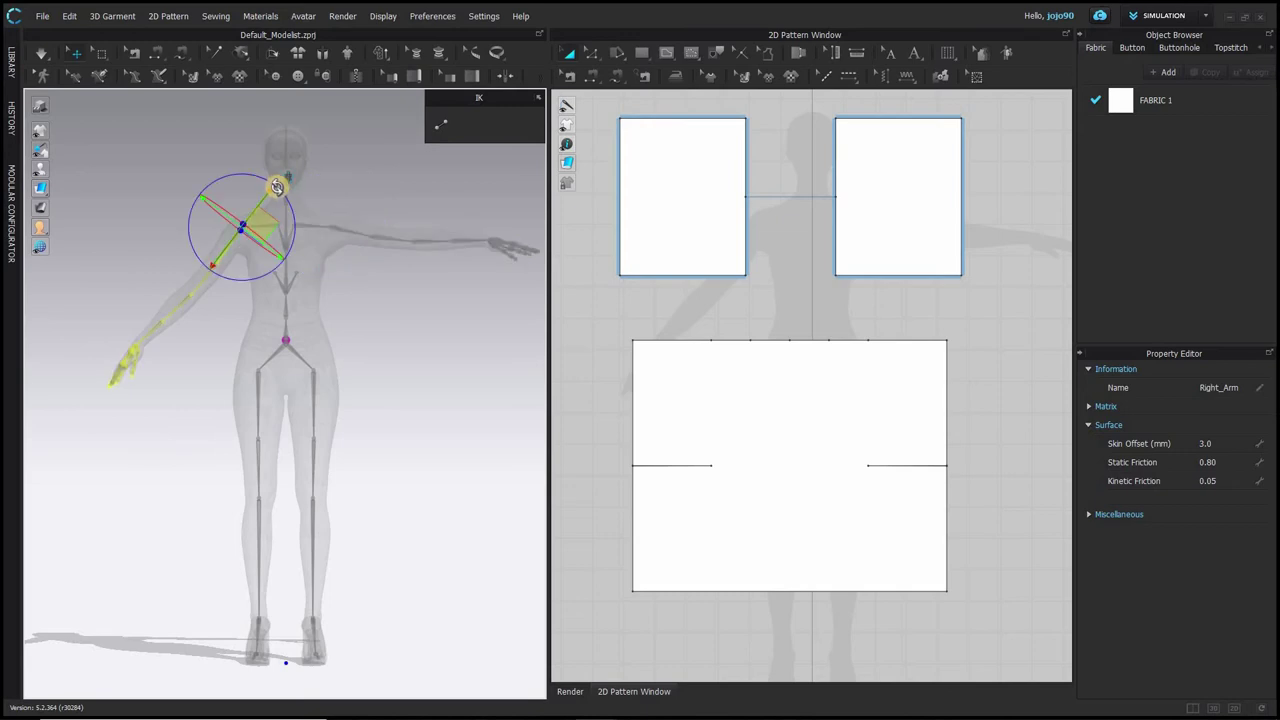
{"action": "left_click_drag", "start_coordinate": [281, 194], "coordinate": [310, 233]}
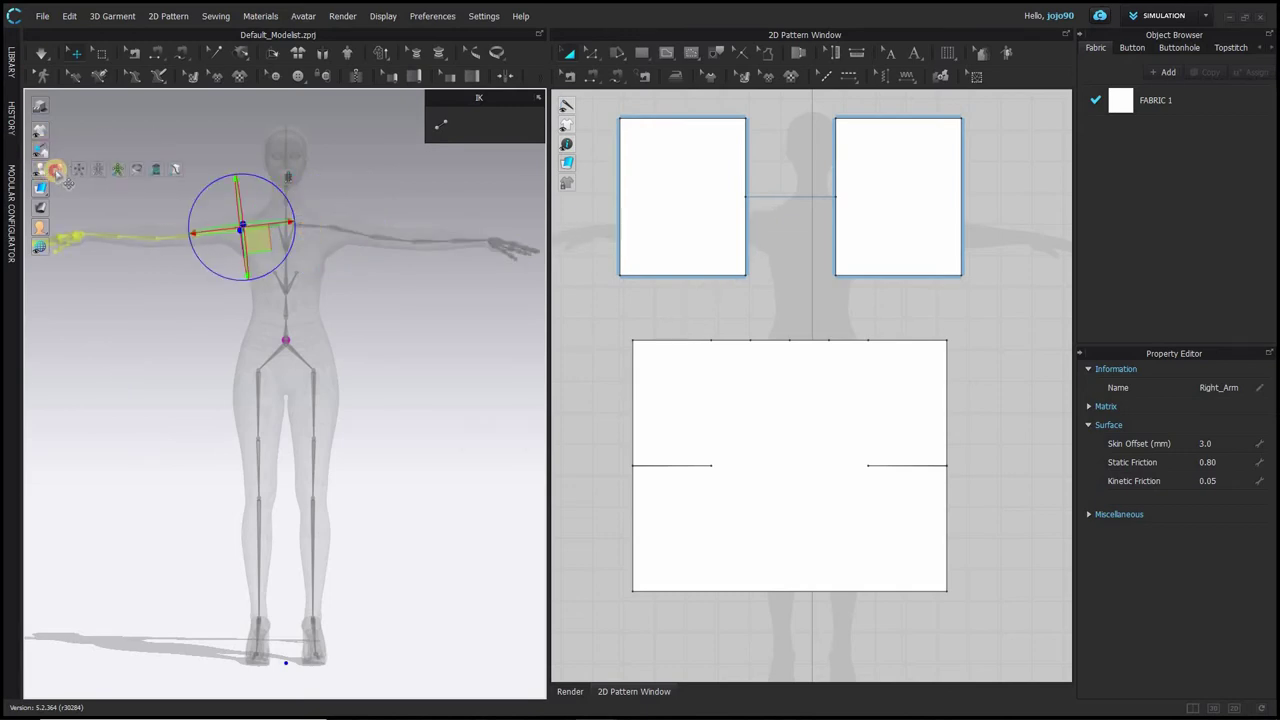
- Restore the normal display of the avatar and garment and start simulating the drape
{"action": "left_click", "coordinate": [56, 172]}
{"action": "left_click", "coordinate": [57, 132]}
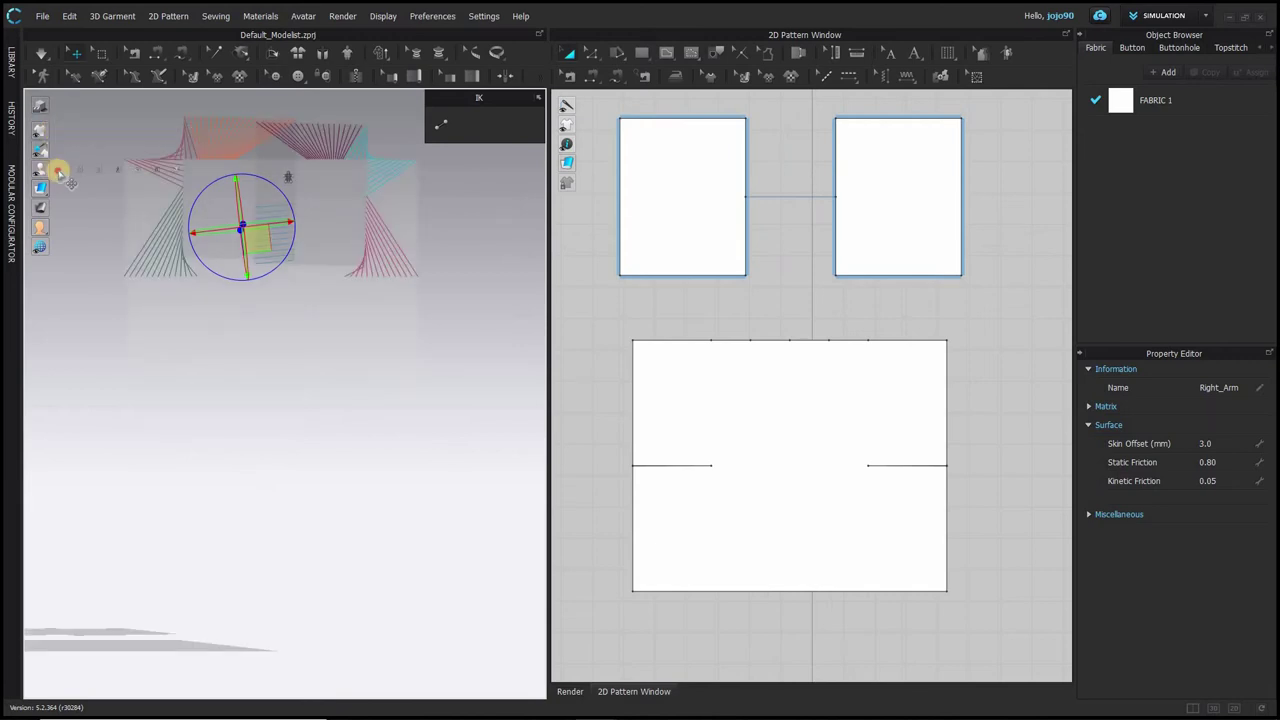
{"action": "left_click", "coordinate": [57, 171]}
{"action": "left_click", "coordinate": [116, 170]}
{"action": "right_click_drag", "start_coordinate": [314, 319], "coordinate": [481, 405]}
{"action": "key", "text": "space"}
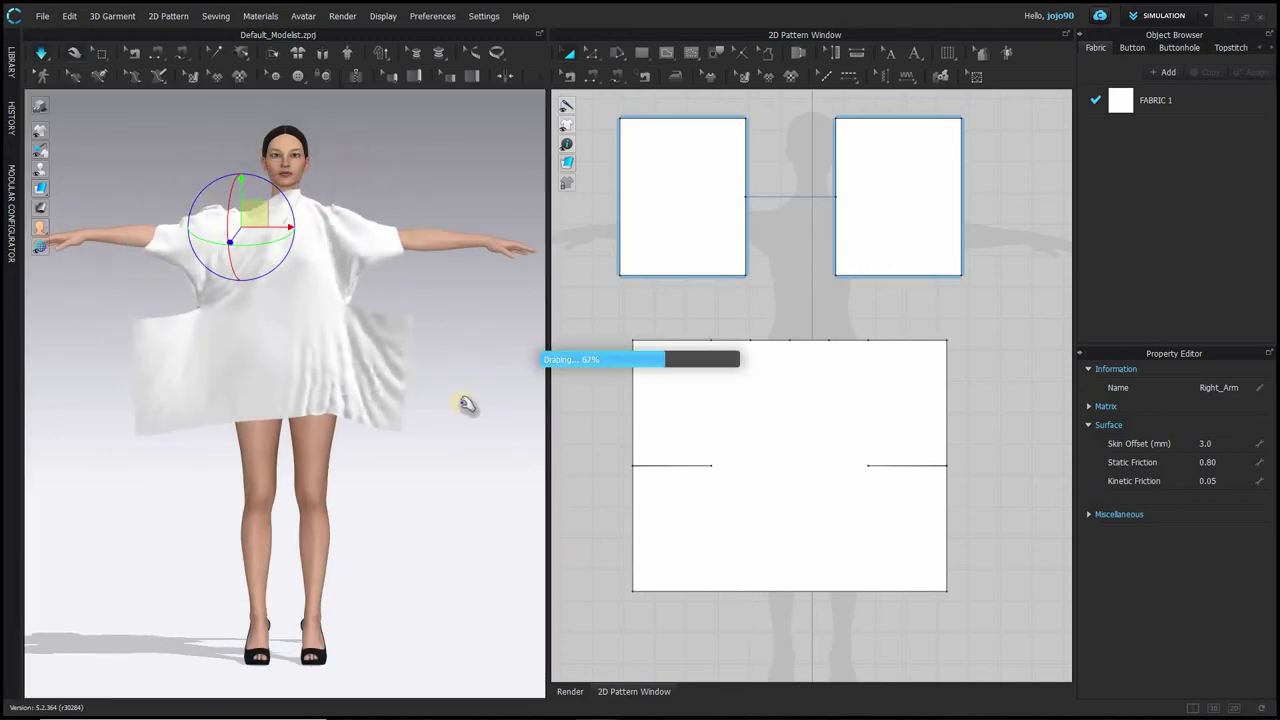
- Pull the large rectangle's open side edge outward from the avatar's hip during simulation, then stop the simulation
{"action": "right_click_drag", "start_coordinate": [466, 400], "coordinate": [590, 352]}
{"action": "left_click", "coordinate": [146, 363]}
{"action": "right_click_drag", "start_coordinate": [391, 371], "coordinate": [298, 383]}
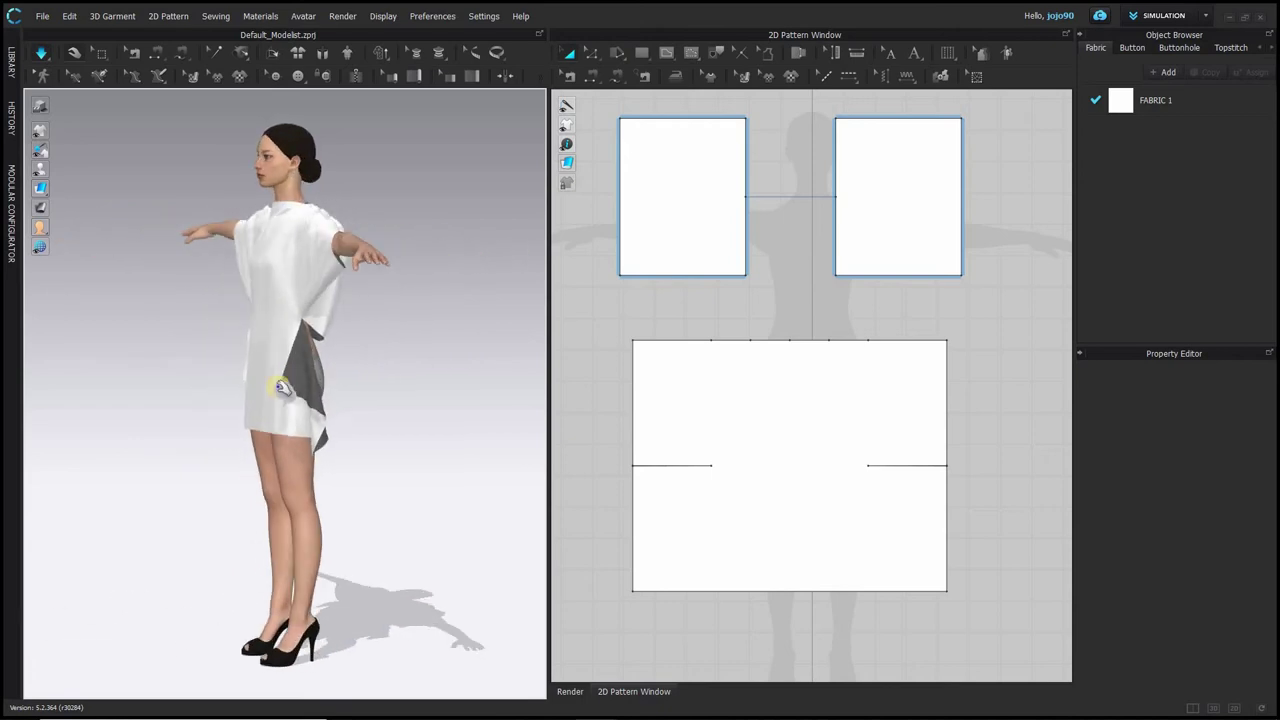
{"action": "key", "text": "w"}
{"action": "left_click_drag", "start_coordinate": [306, 384], "coordinate": [362, 362]}
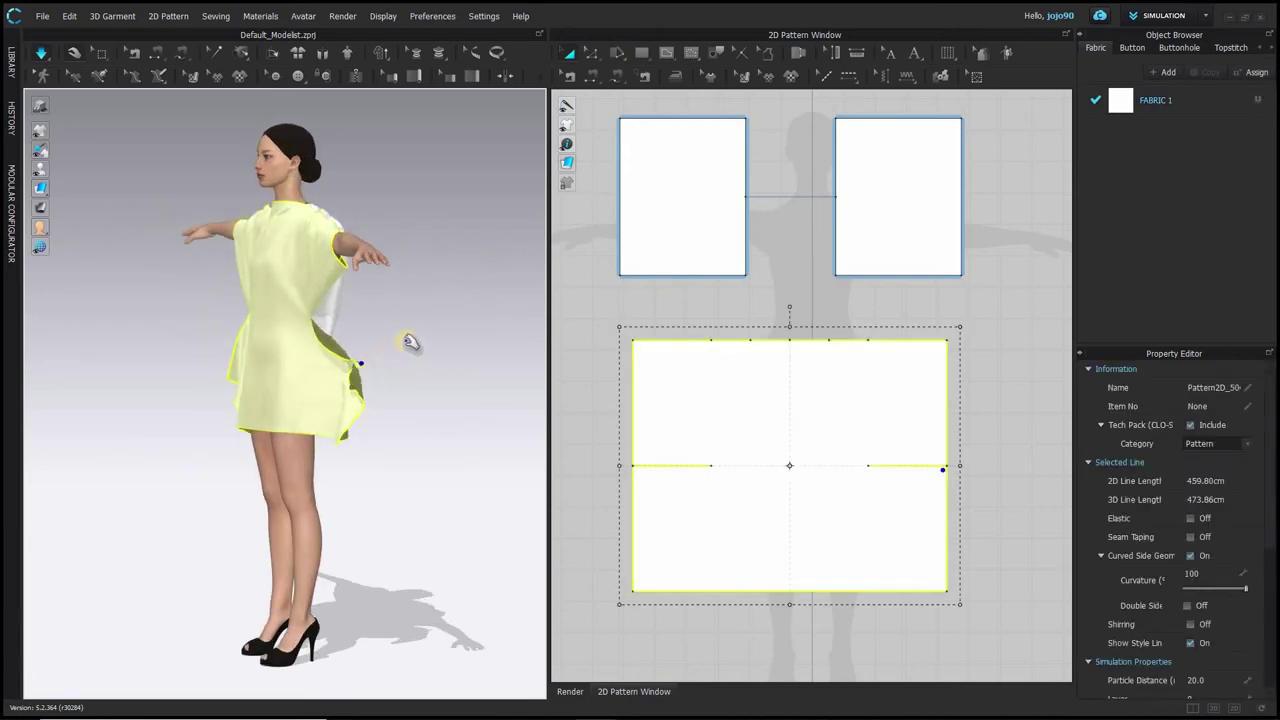
{"action": "key", "text": "space"}
- Segment-sew the large rectangle's two lower side edges, about 40 cm each, together to close the skirt at the back
{"action": "right_click_drag", "start_coordinate": [385, 397], "coordinate": [300, 322]}
{"action": "left_click", "coordinate": [584, 75]}
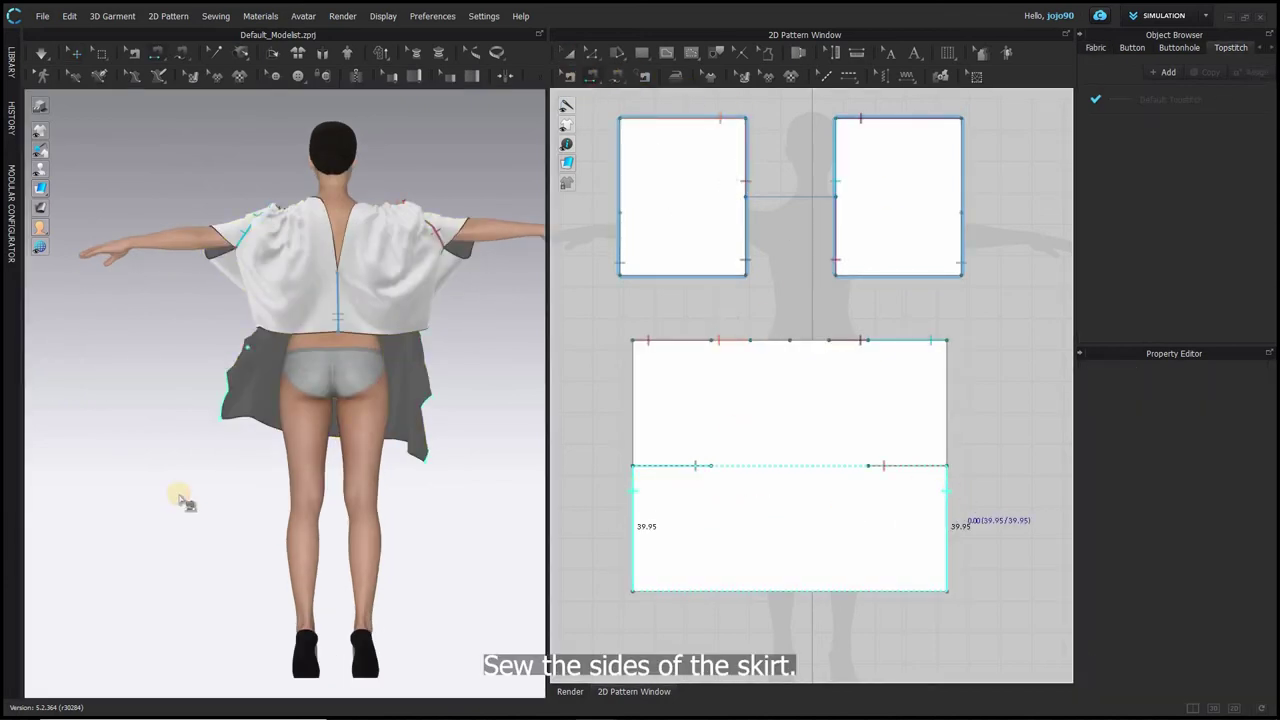
{"action": "key", "text": "space"}
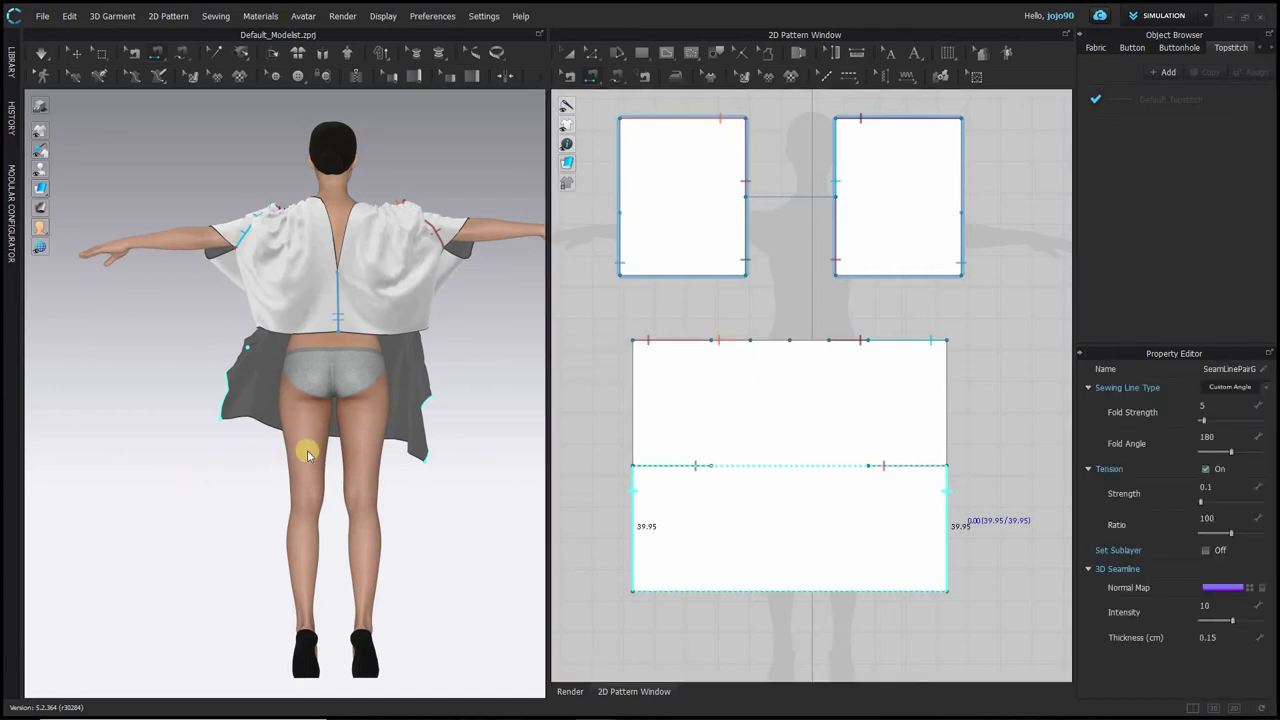
{"action": "right_click_drag", "start_coordinate": [297, 462], "coordinate": [215, 467]}
- Simulate the sewn skirt and pull its sides outward to smooth the drape around the avatar's hips
{"action": "key", "text": "space"}
{"action": "right_click_drag", "start_coordinate": [366, 454], "coordinate": [229, 369]}
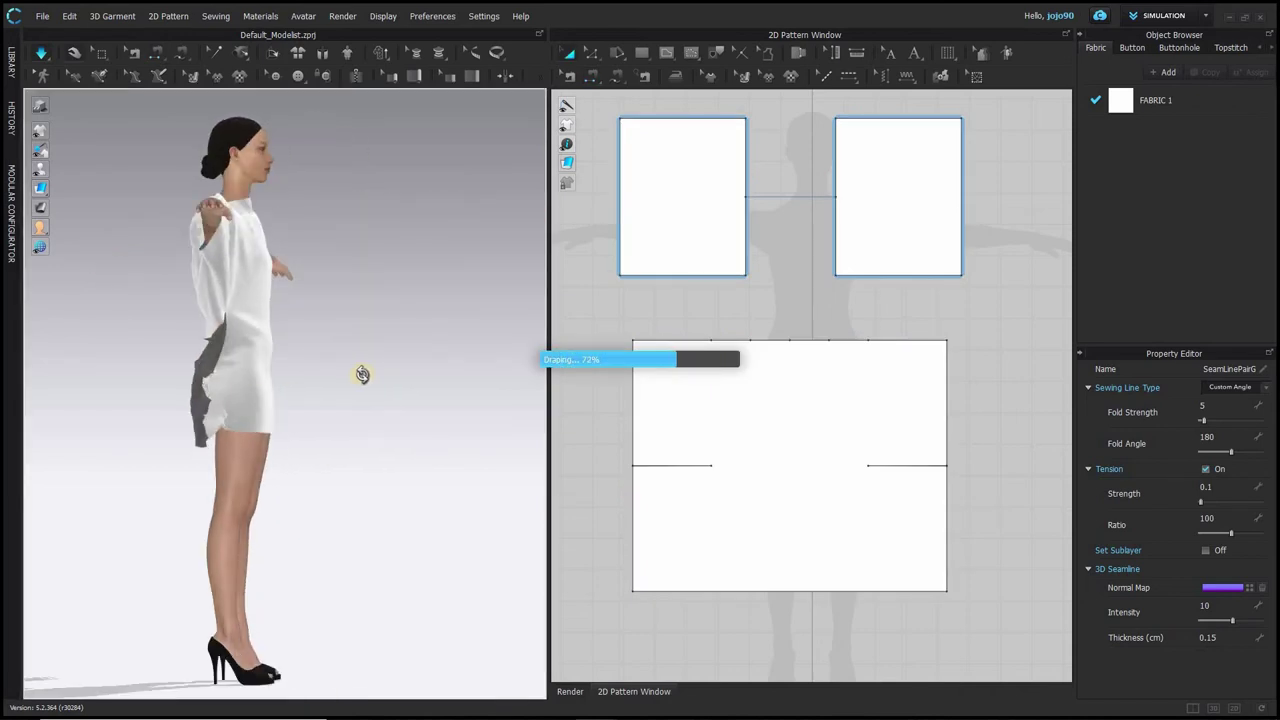
{"action": "right_click_drag", "start_coordinate": [363, 374], "coordinate": [391, 369]}
{"action": "left_click_drag", "start_coordinate": [350, 385], "coordinate": [509, 407]}
{"action": "left_click_drag", "start_coordinate": [278, 391], "coordinate": [180, 433]}
{"action": "left_click_drag", "start_coordinate": [368, 373], "coordinate": [574, 413]}
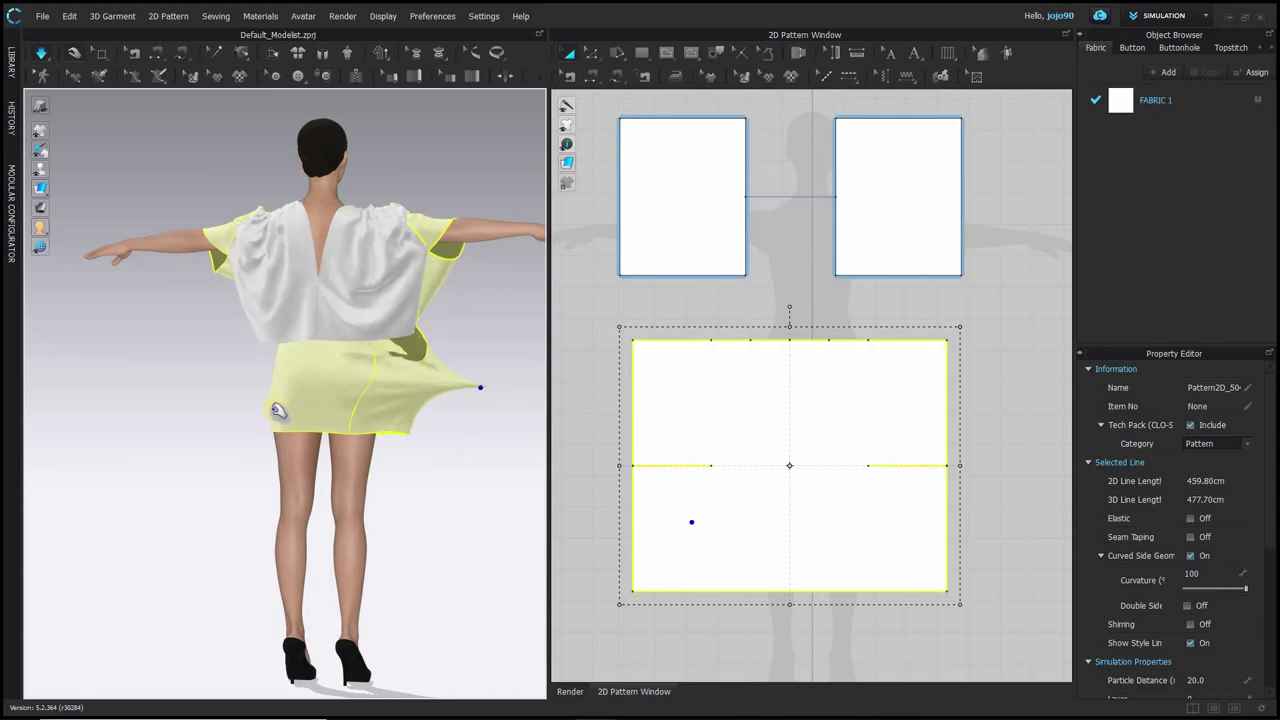
- Pull the skirt's back hem down and the back top panel up to separate the top from the skirt
{"action": "scroll", "coordinate": [331, 343], "scroll_direction": "down", "scroll_amount": 3}
{"action": "right_click_drag", "start_coordinate": [331, 341], "coordinate": [333, 345]}
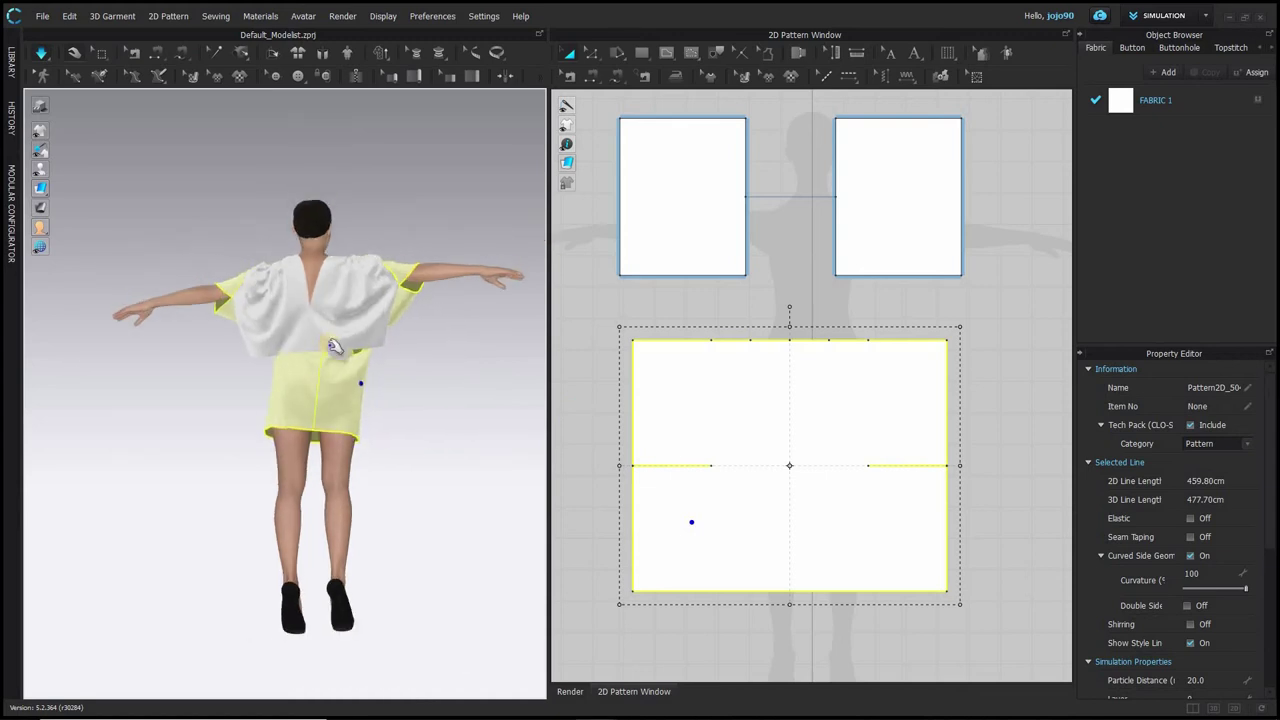
{"action": "scroll", "coordinate": [271, 442], "scroll_direction": "up", "scroll_amount": 3}
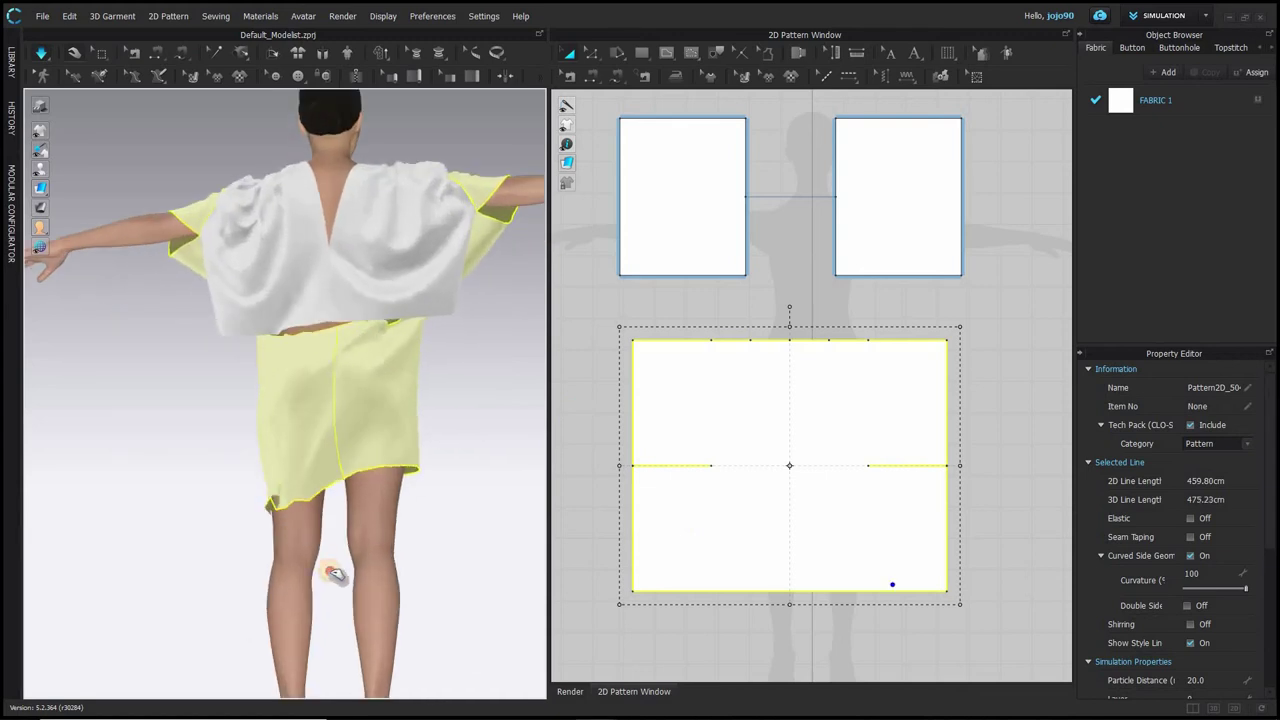
{"action": "left_click", "coordinate": [398, 485]}
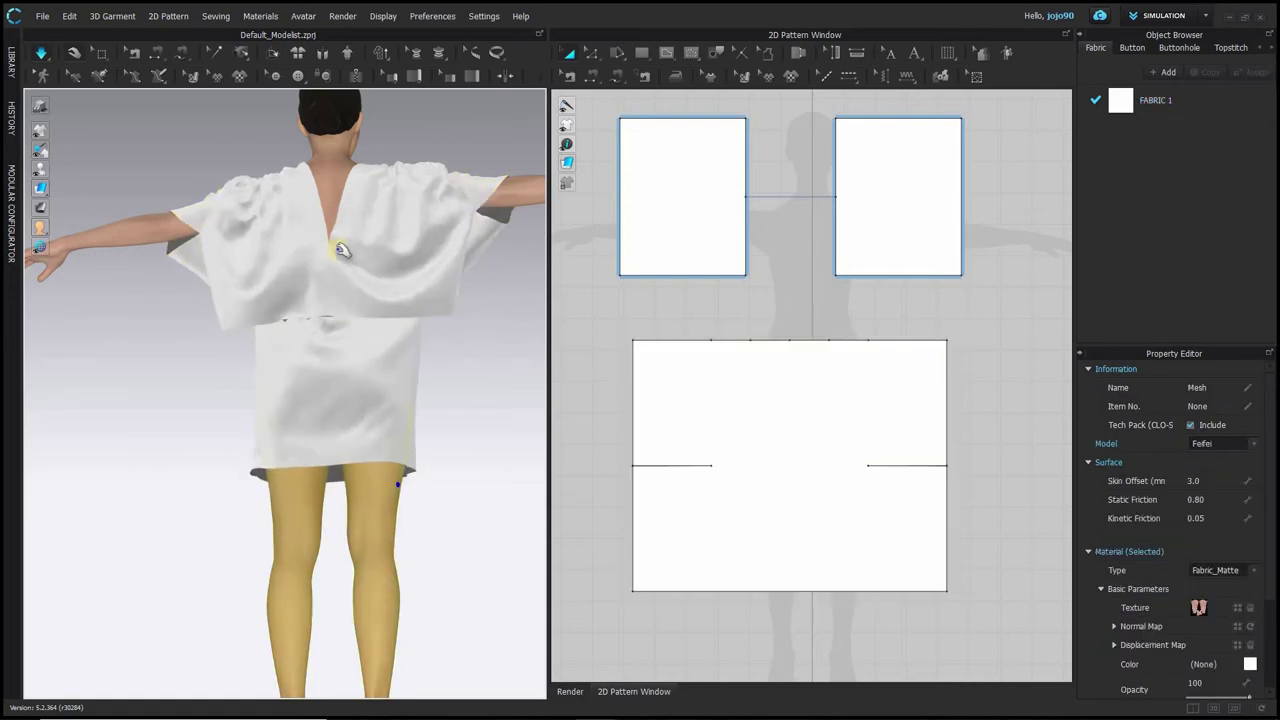
{"action": "left_click", "coordinate": [335, 208]}
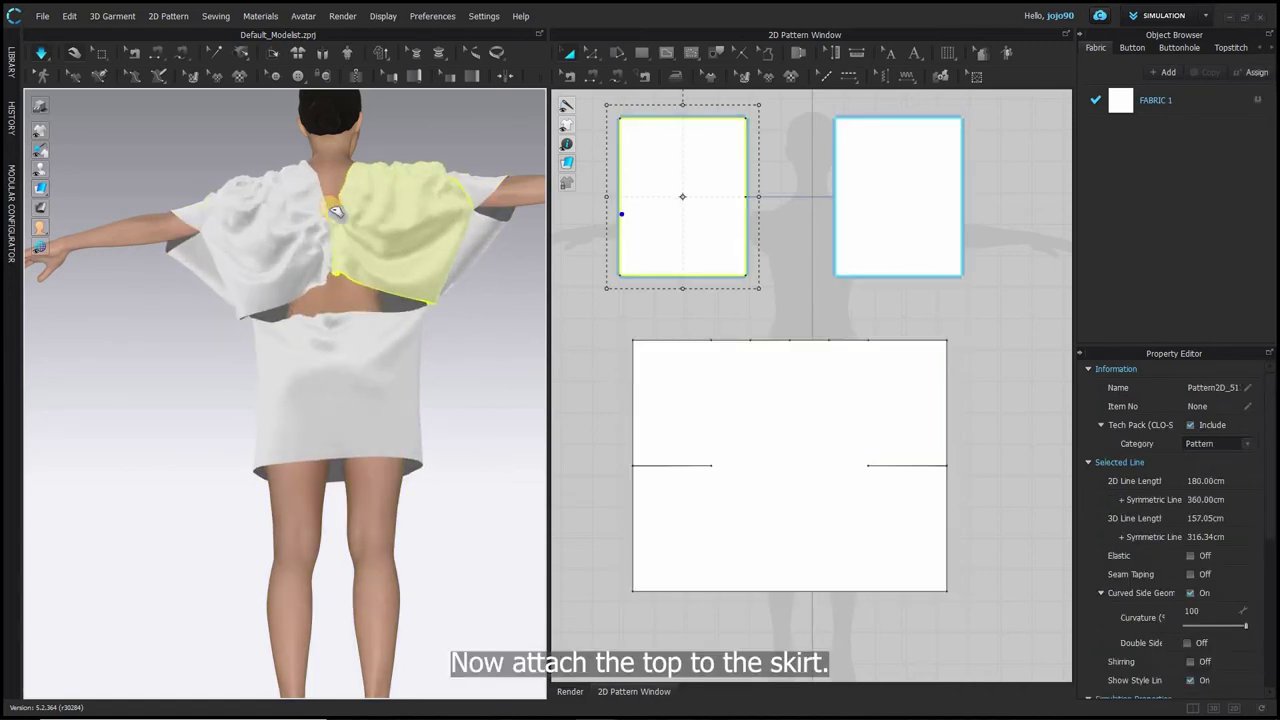
- Segment-sew each small rectangle's 40 cm bottom edge to the lower side of the 25 cm slit on its own side, and simulate
{"action": "left_click", "coordinate": [592, 76]}
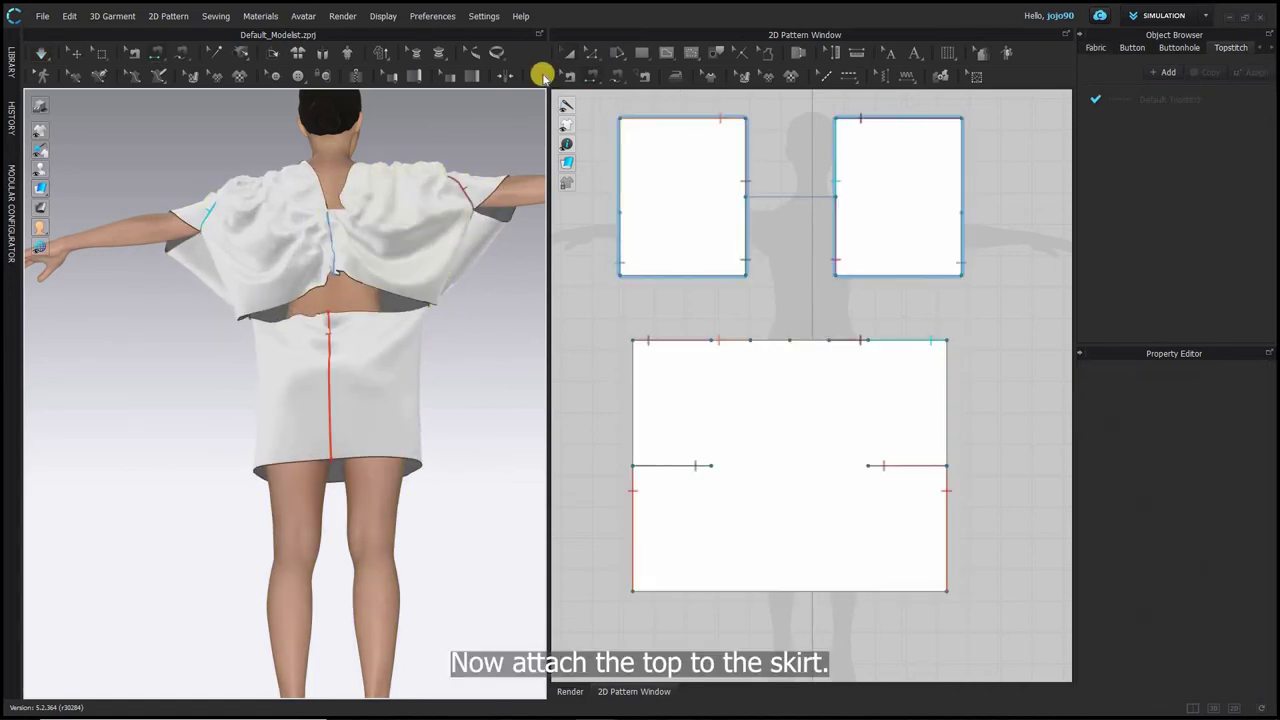
{"action": "left_click", "coordinate": [592, 76]}
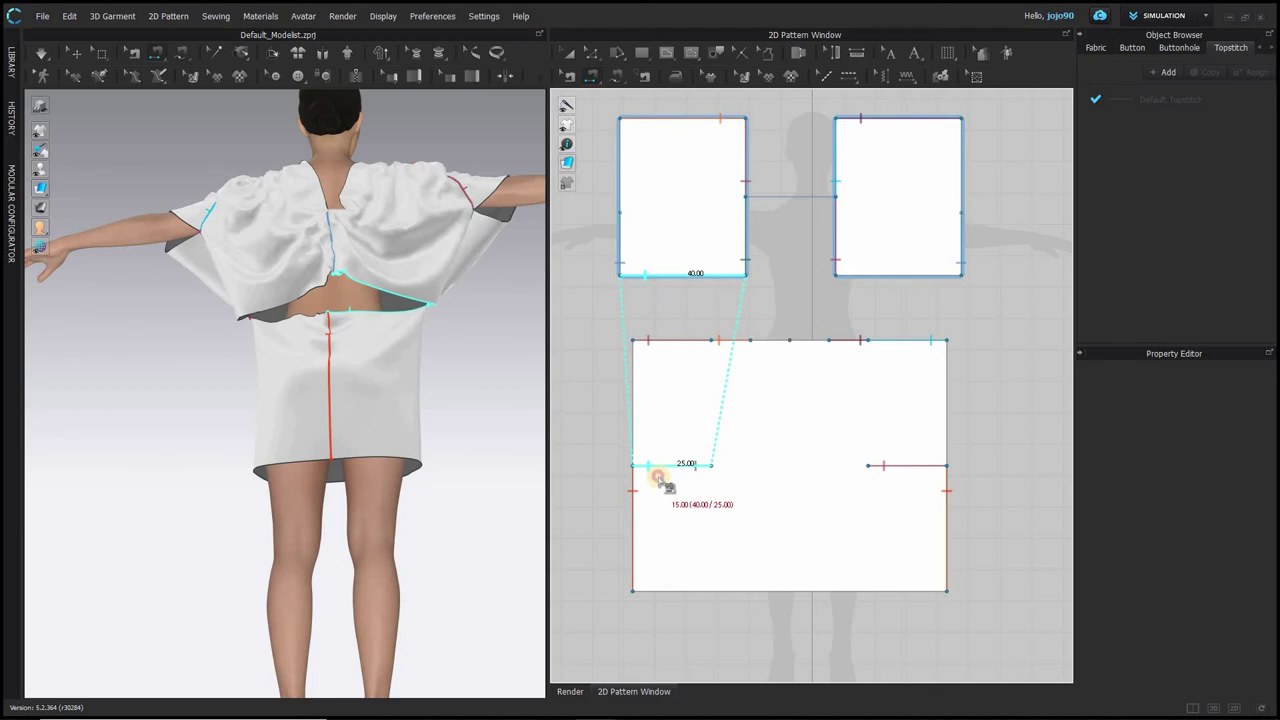
{"action": "left_click", "coordinate": [945, 284]}
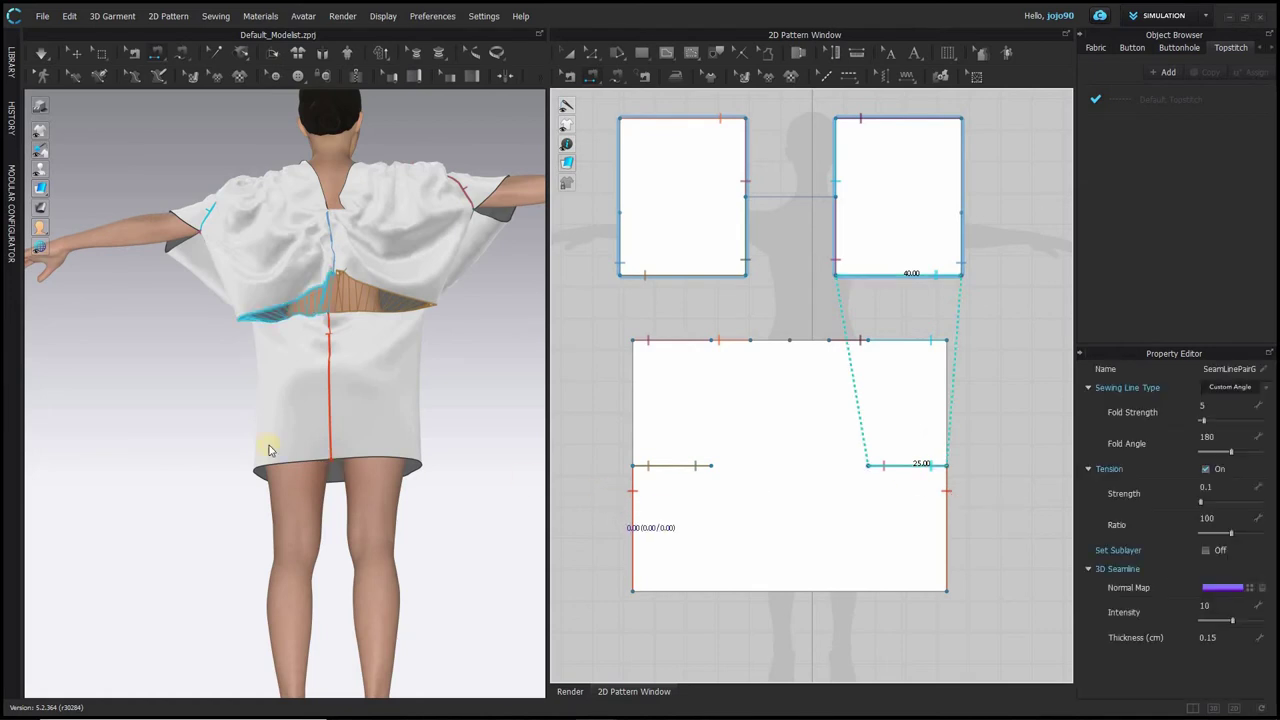
{"action": "key", "text": "space"}
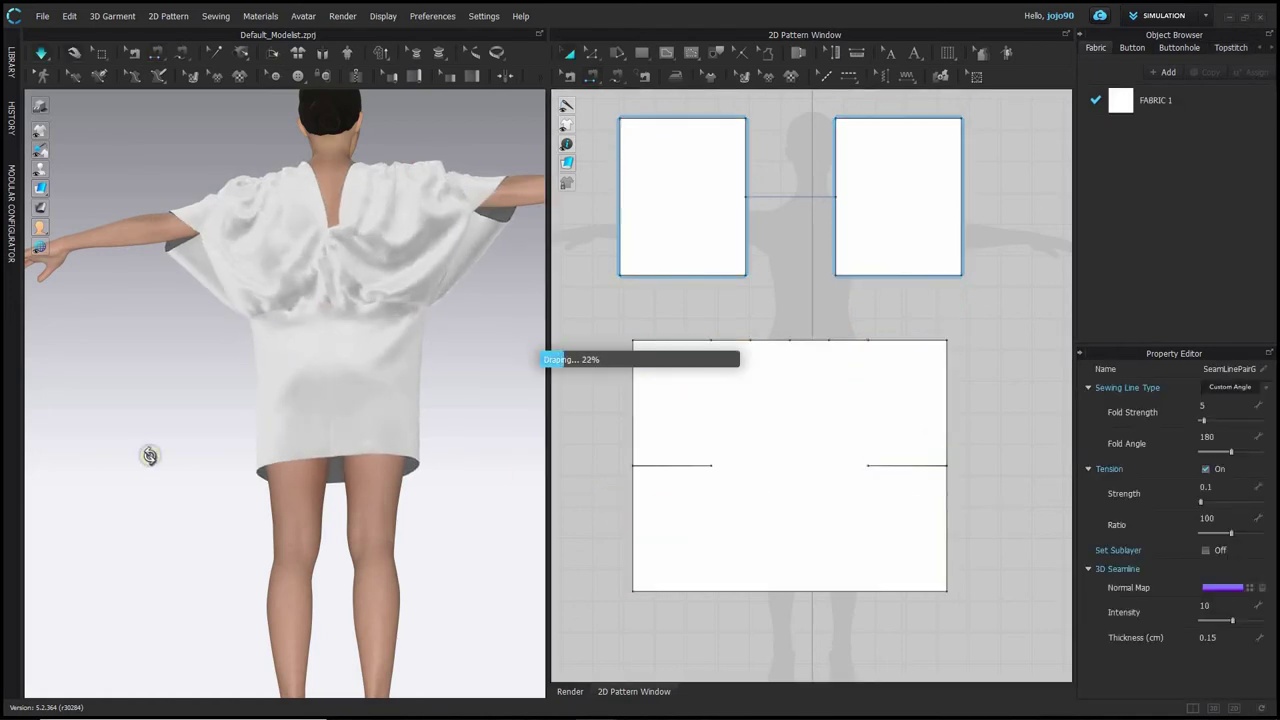
- Apply a standing pose with lowered arms from the avatar pose library and let the dress drape to it
{"action": "right_click_drag", "start_coordinate": [150, 456], "coordinate": [3, 338]}
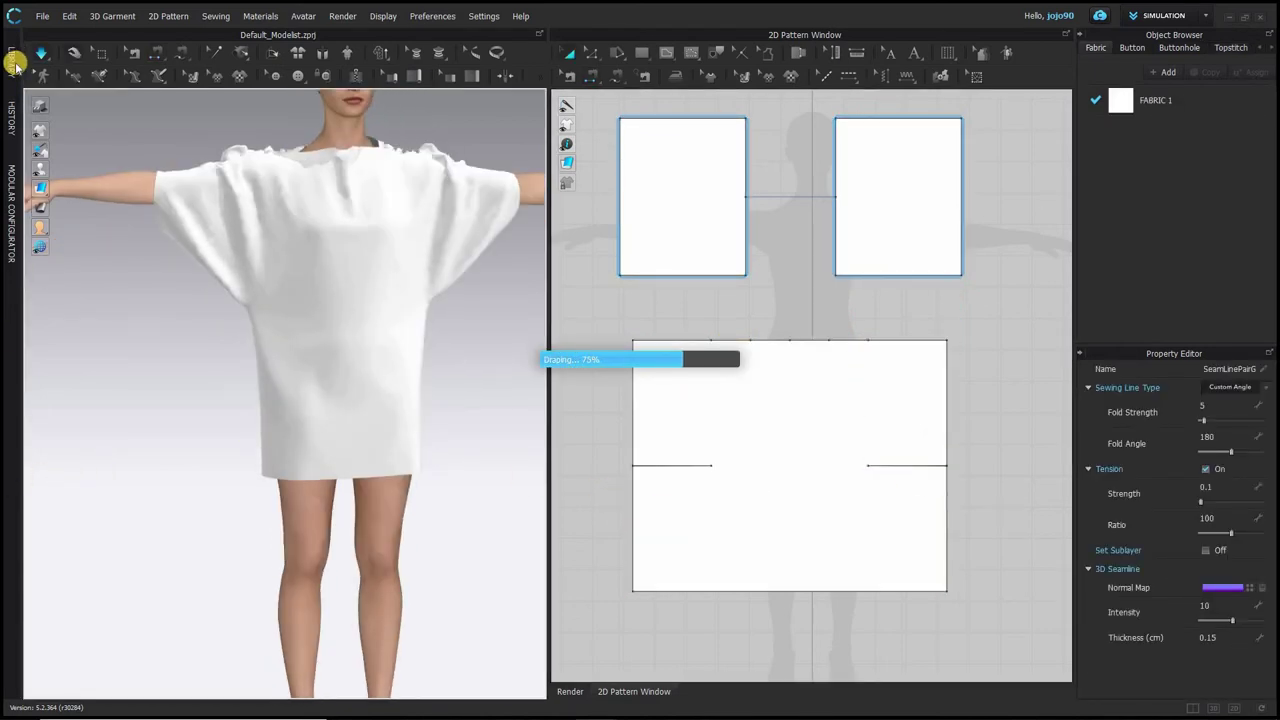
{"action": "left_click", "coordinate": [12, 57]}
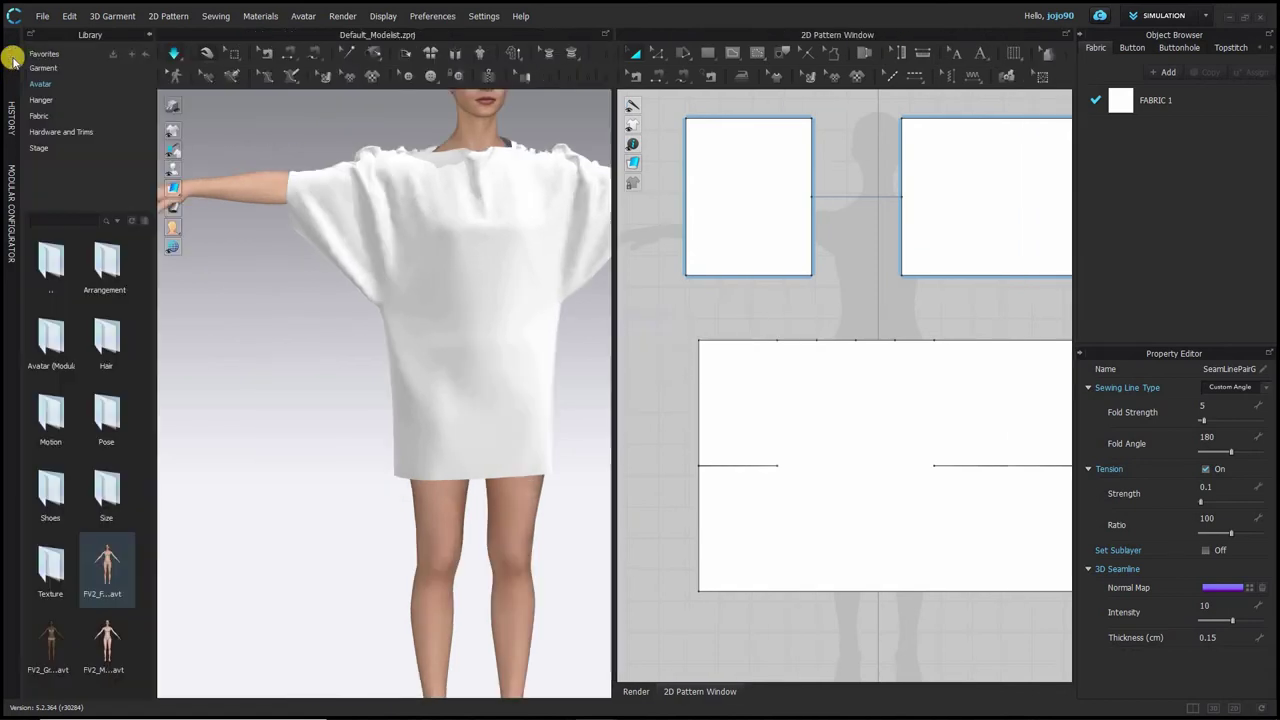
{"action": "double_click", "coordinate": [107, 415]}
{"action": "double_click", "coordinate": [64, 428]}
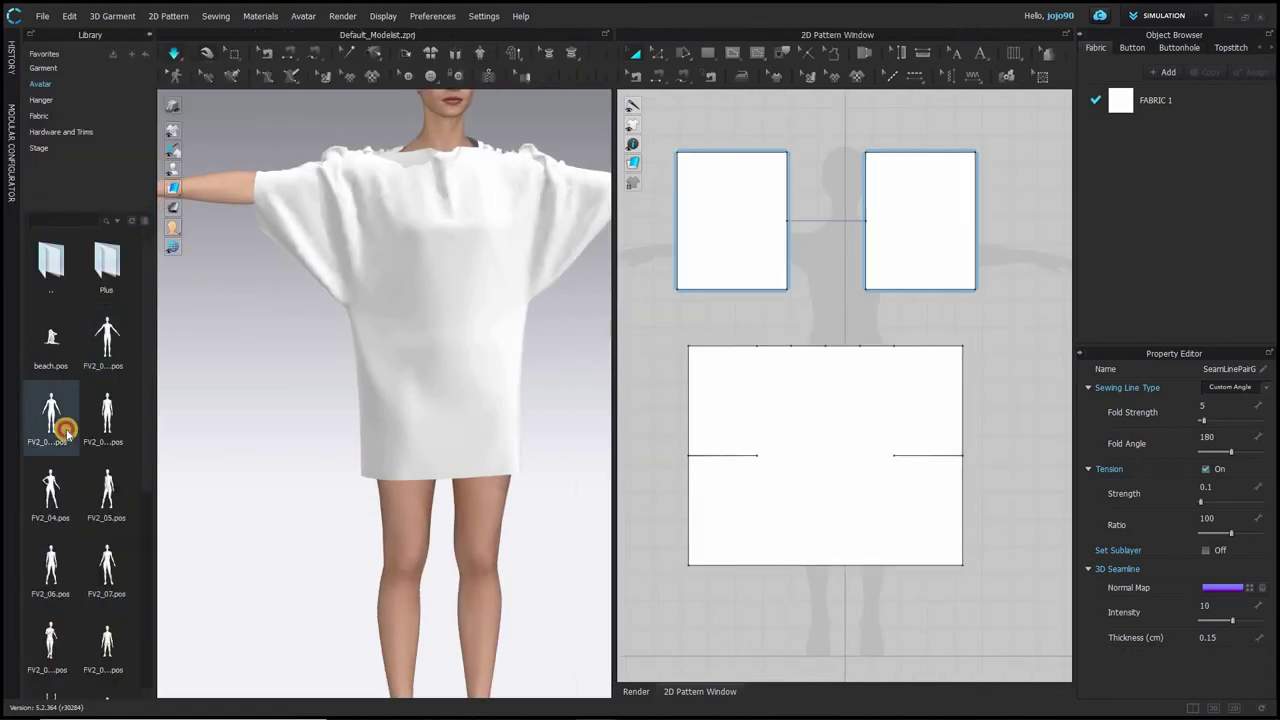
{"action": "left_click", "coordinate": [643, 408]}
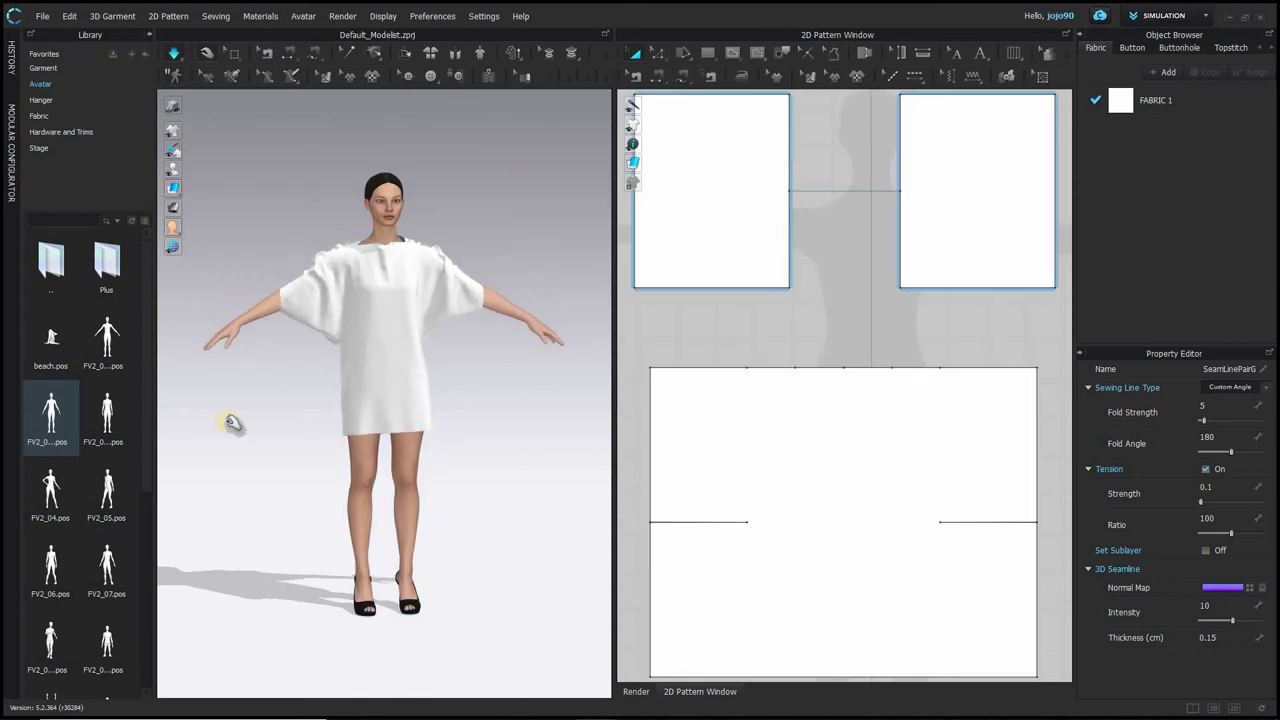
{"action": "right_click_drag", "start_coordinate": [343, 429], "coordinate": [203, 460]}
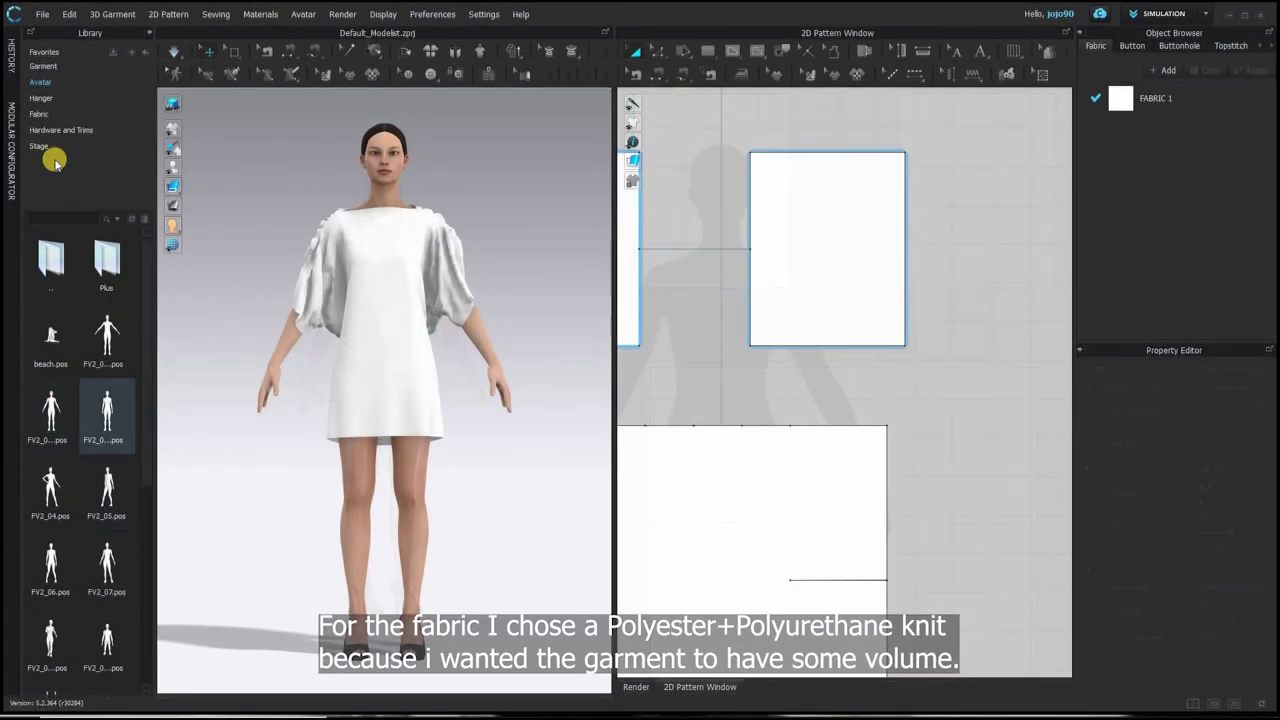
- Find the Rib_1X1_486gsm knit in the fabric library and add it to the project's fabrics
{"action": "left_click", "coordinate": [40, 115]}
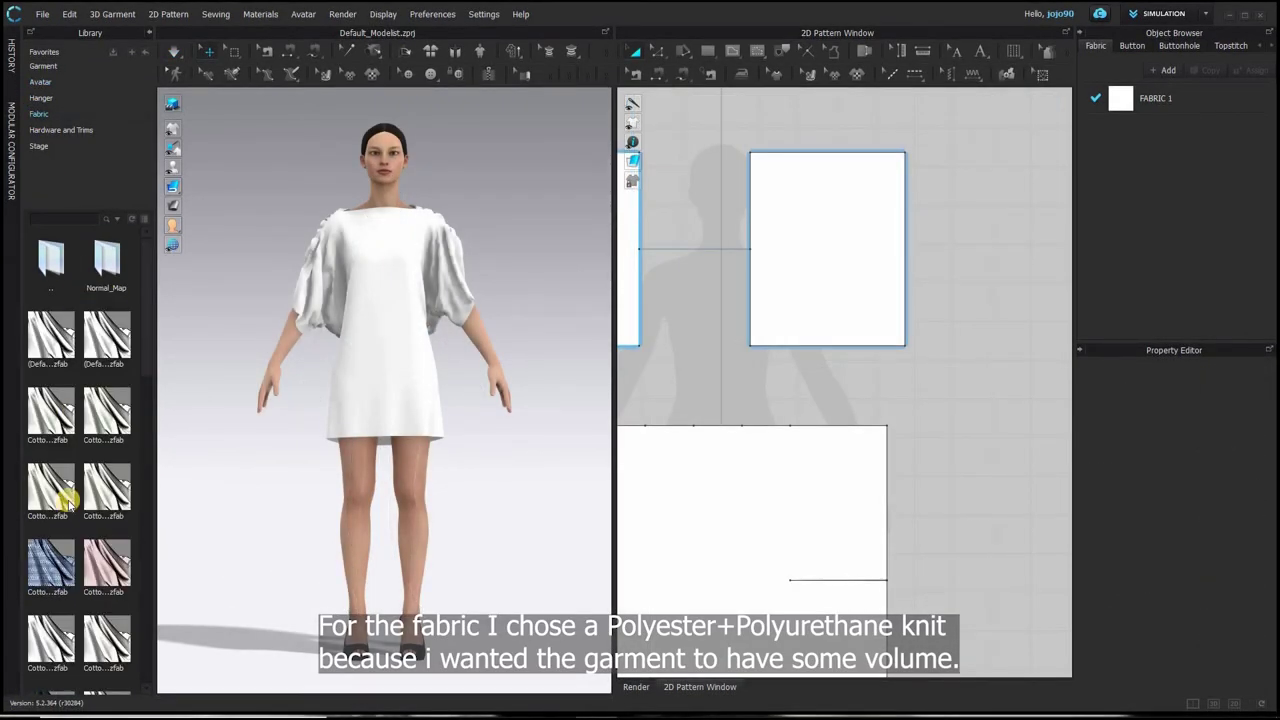
{"action": "scroll", "coordinate": [62, 515], "scroll_direction": "down", "scroll_amount": 5}
{"action": "scroll", "coordinate": [66, 560], "scroll_direction": "down", "scroll_amount": 10}
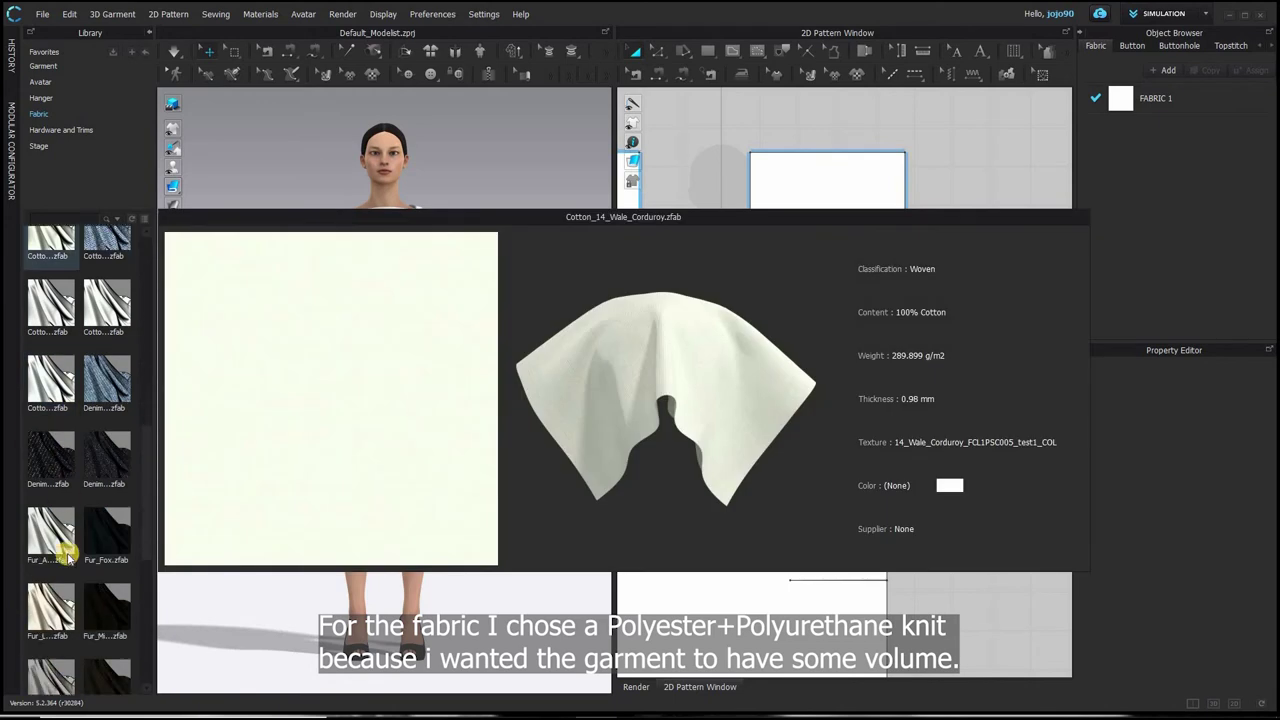
{"action": "scroll", "coordinate": [68, 590], "scroll_direction": "down", "scroll_amount": 7}
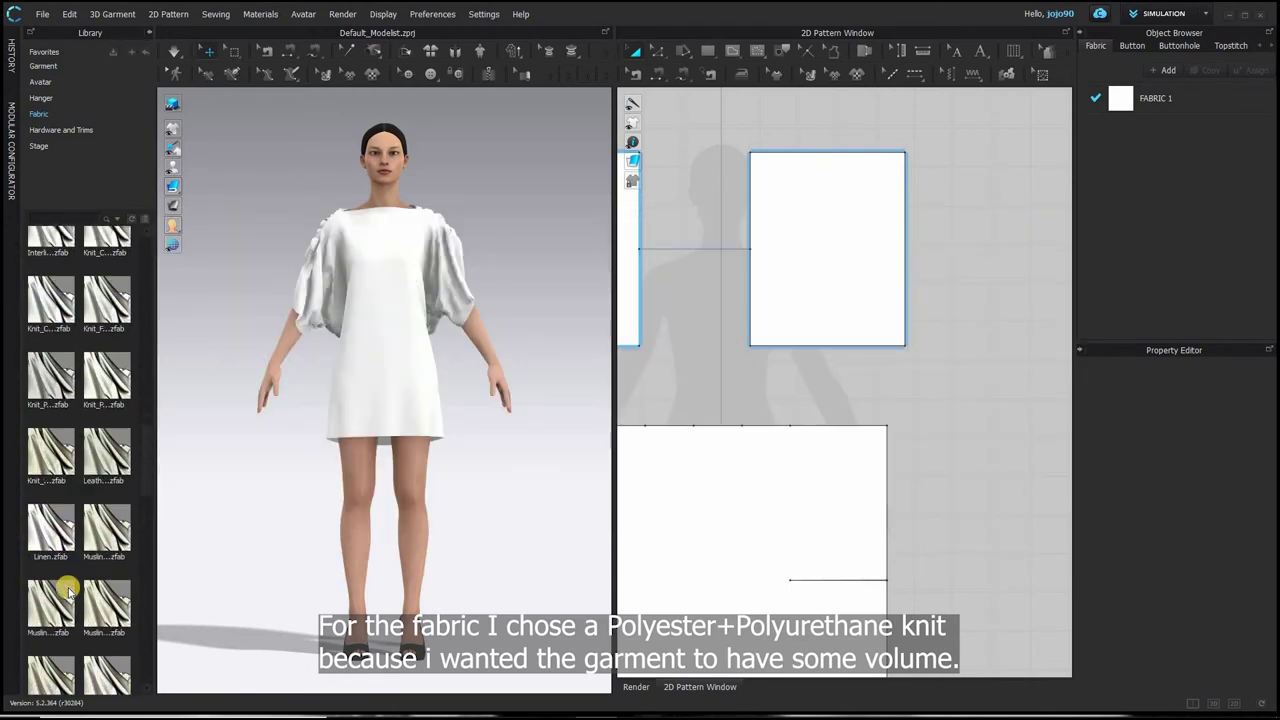
{"action": "left_click_drag", "start_coordinate": [55, 496], "coordinate": [55, 503]}
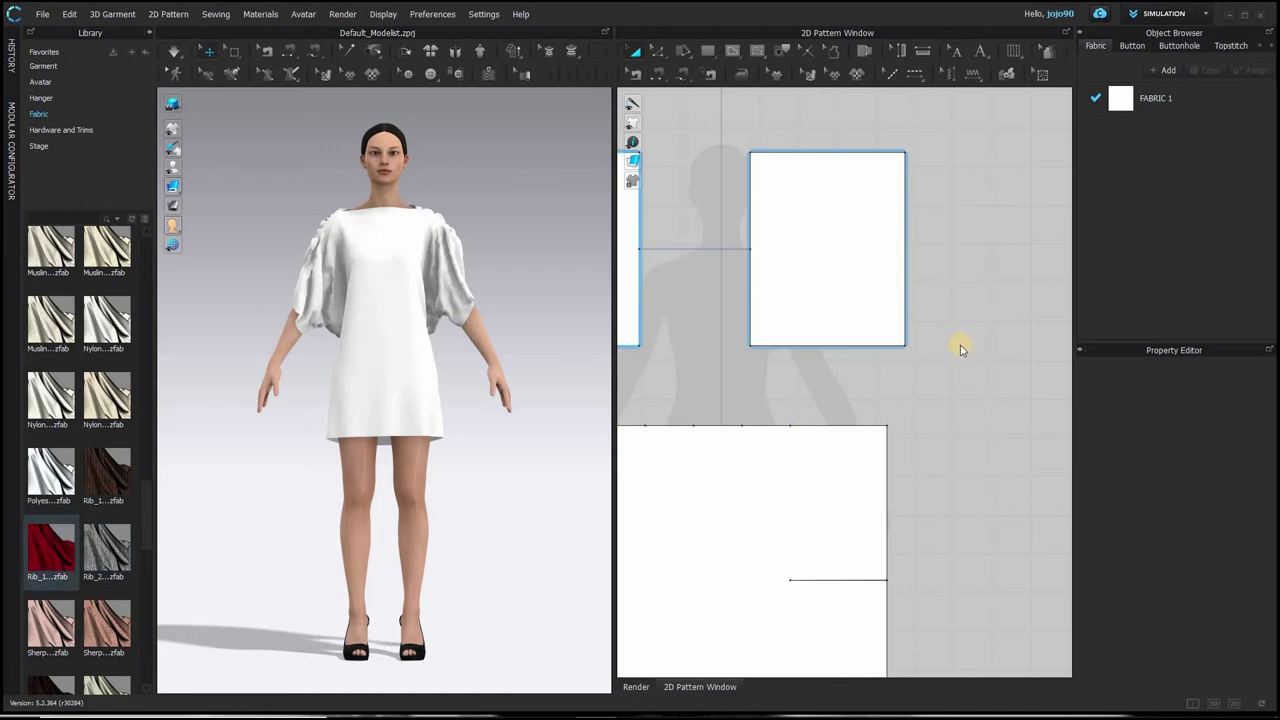
{"action": "left_click", "coordinate": [646, 409]}
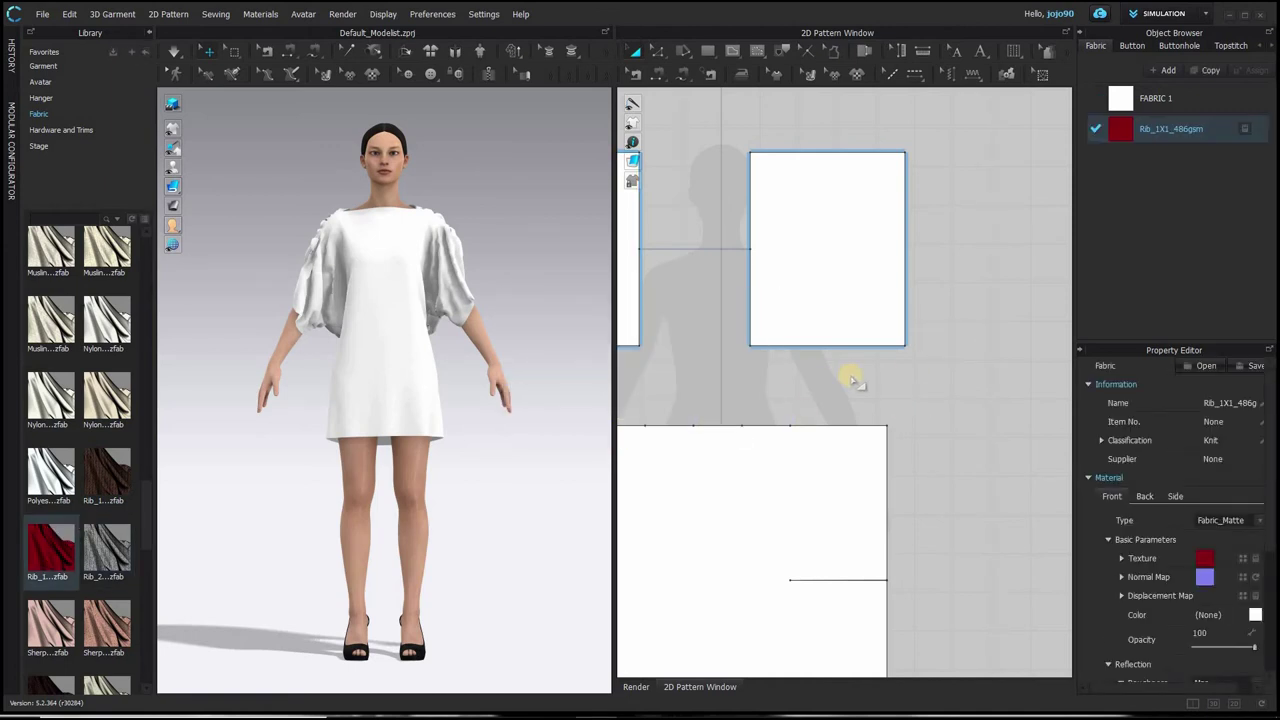
- Assign Rib_1X1_486gsm to all pattern pieces and remove FABRIC 1
{"action": "key", "text": "ctrl+a"}
{"action": "left_click", "coordinate": [1256, 130]}
{"action": "left_click", "coordinate": [1246, 98]}
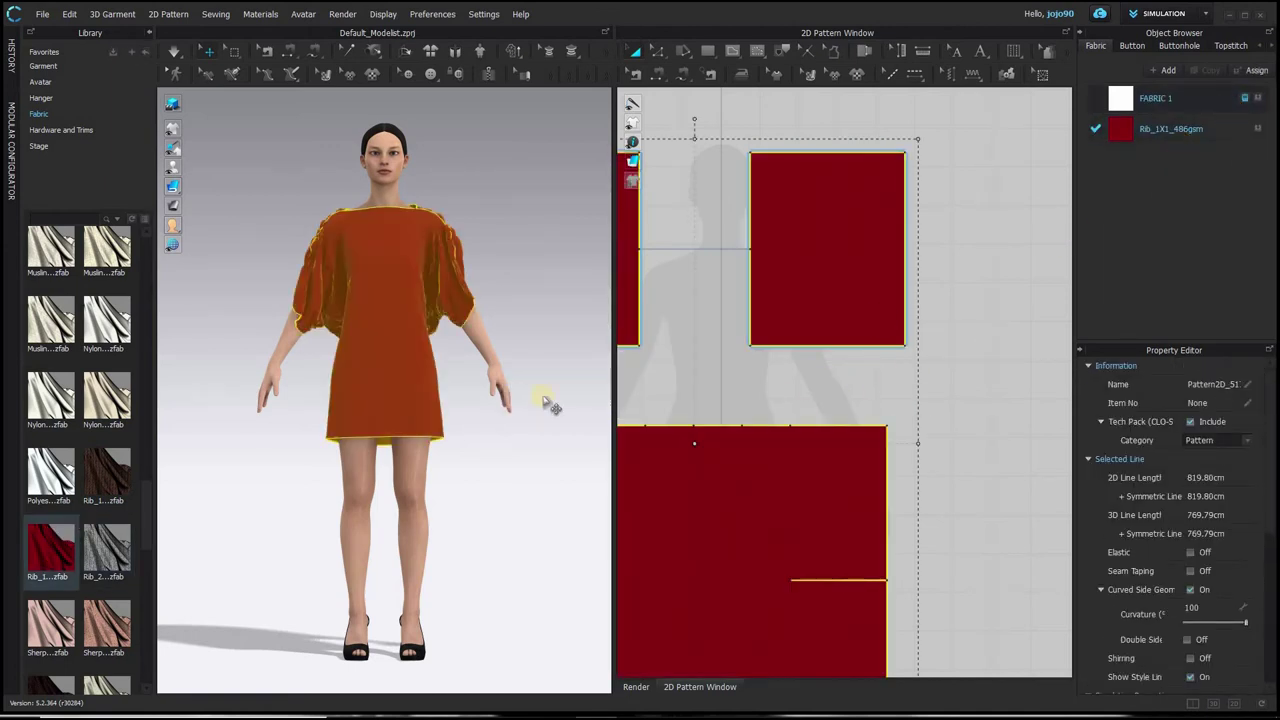
{"action": "right_click_drag", "start_coordinate": [360, 396], "coordinate": [160, 90]}
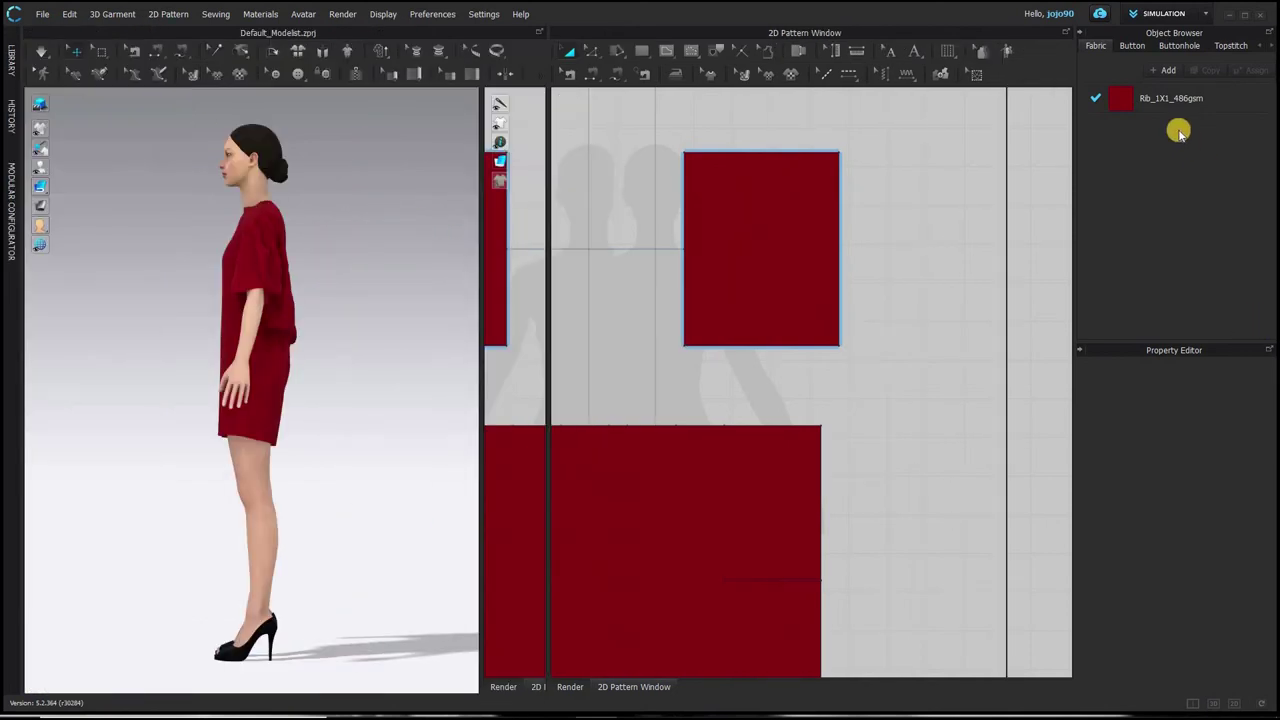
{"action": "right_click_drag", "start_coordinate": [318, 419], "coordinate": [680, 400]}
- Desaturate the rib fabric's texture and set its color to Blue 3
{"action": "left_click", "coordinate": [1253, 98]}
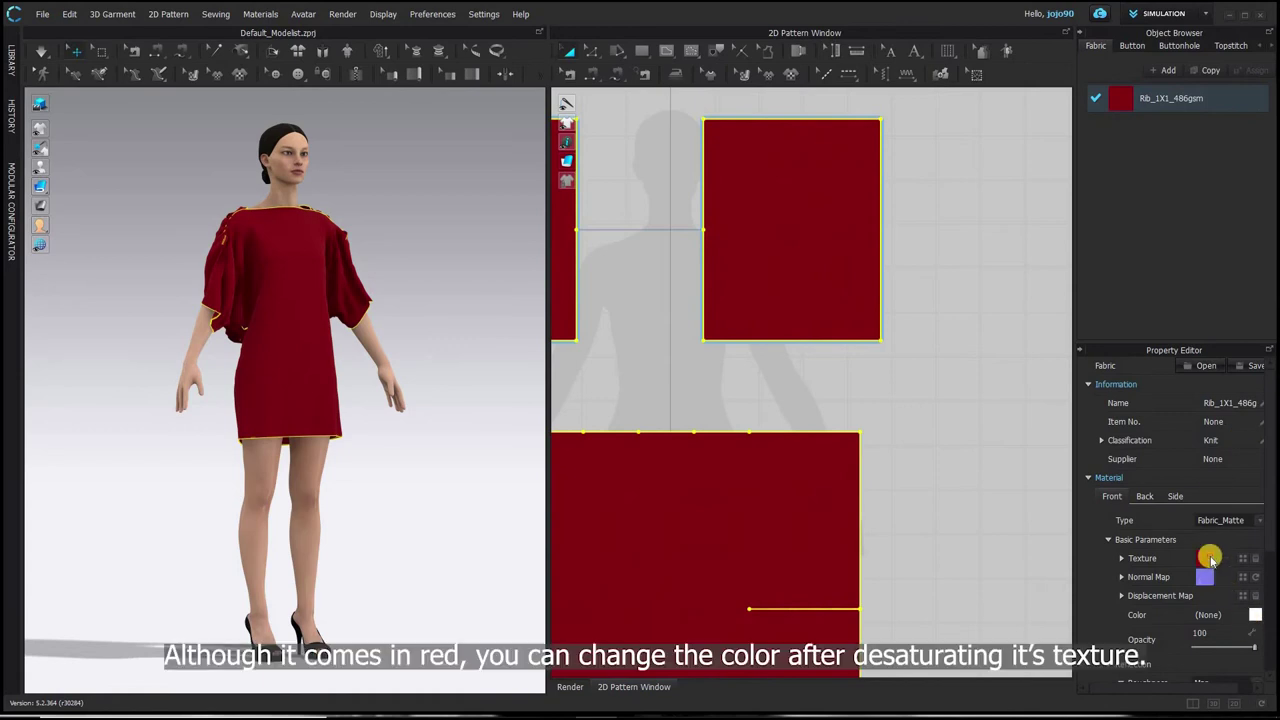
{"action": "left_click", "coordinate": [1144, 563]}
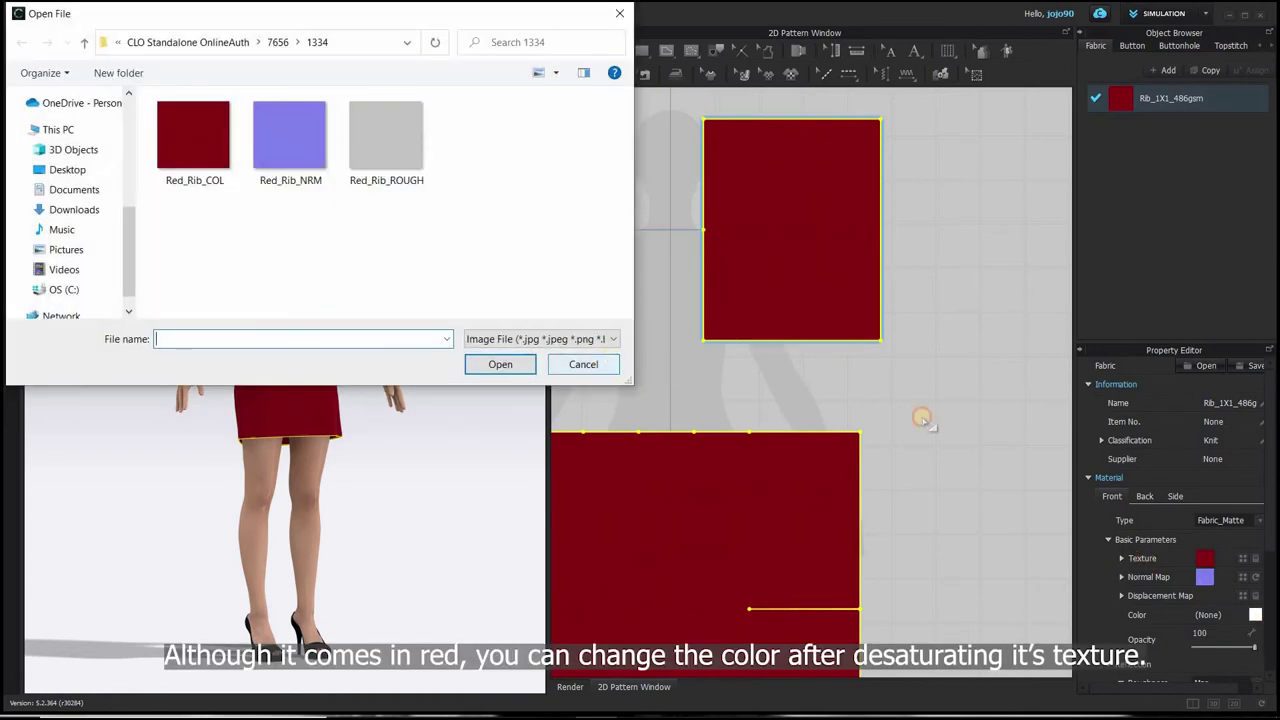
{"action": "left_click", "coordinate": [1123, 559]}
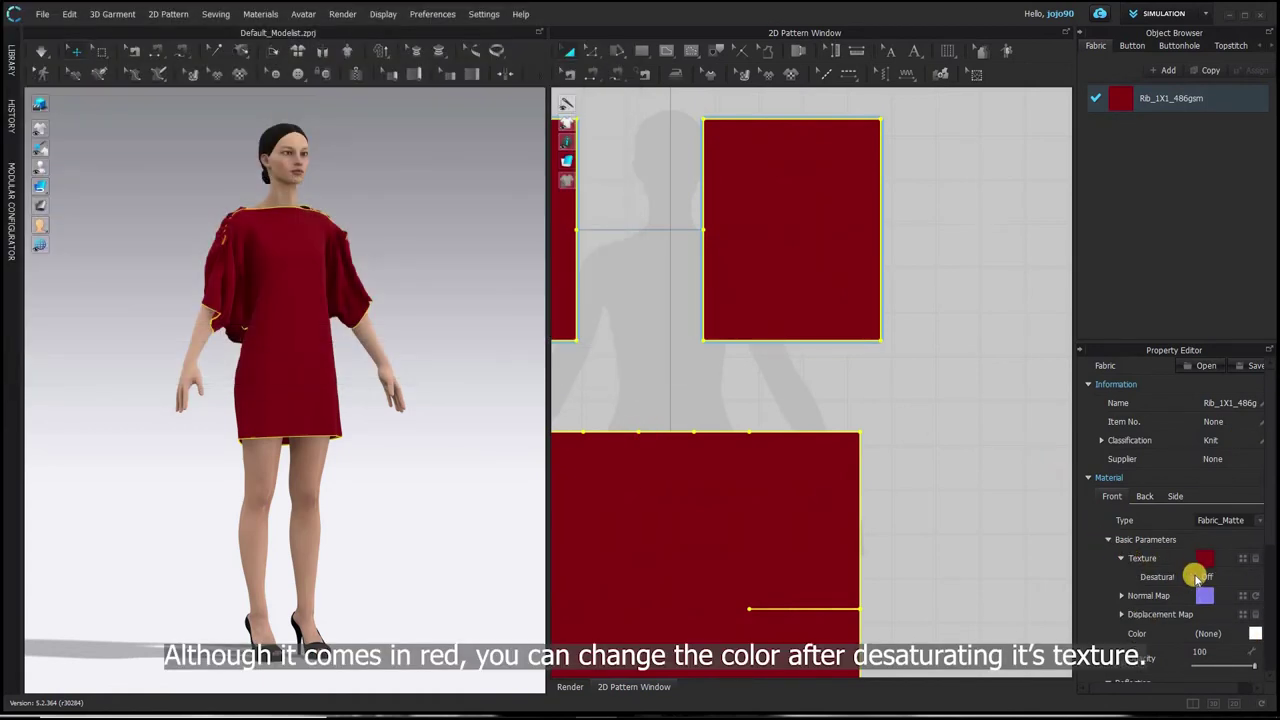
{"action": "left_click", "coordinate": [1198, 578]}
{"action": "scroll", "coordinate": [1255, 620], "scroll_direction": "down", "scroll_amount": 2}
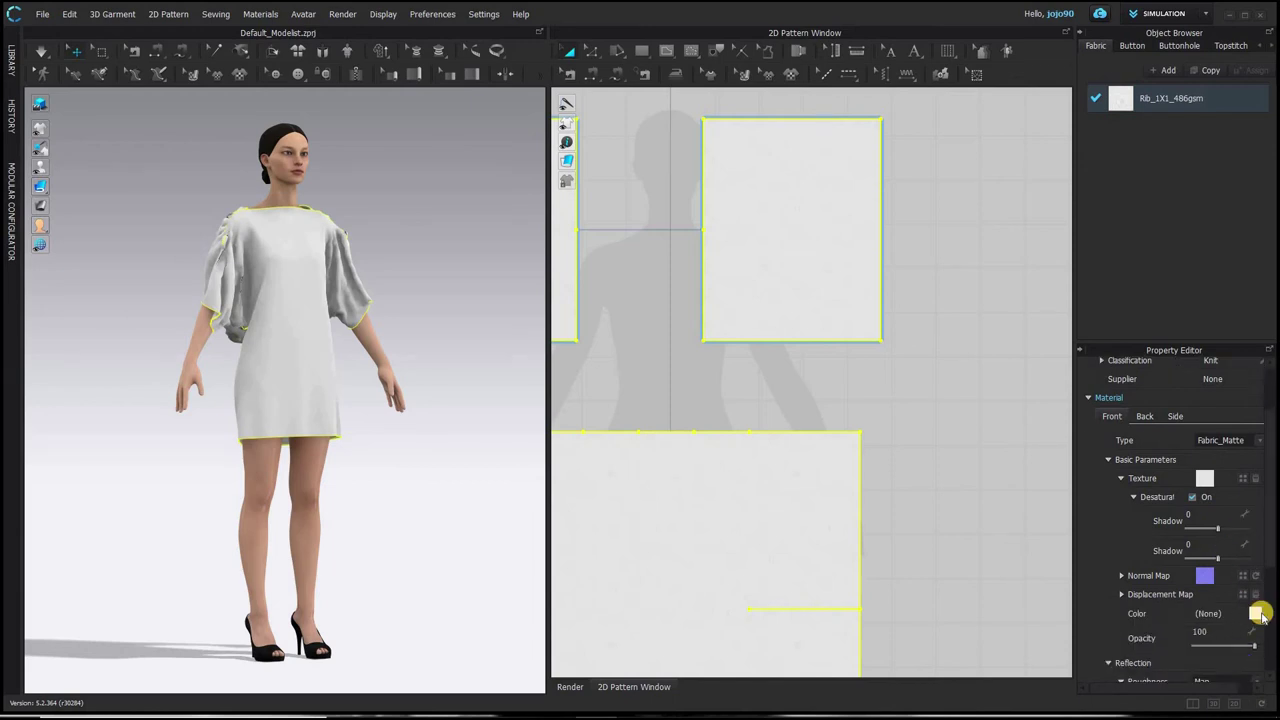
{"action": "left_click", "coordinate": [1256, 614]}
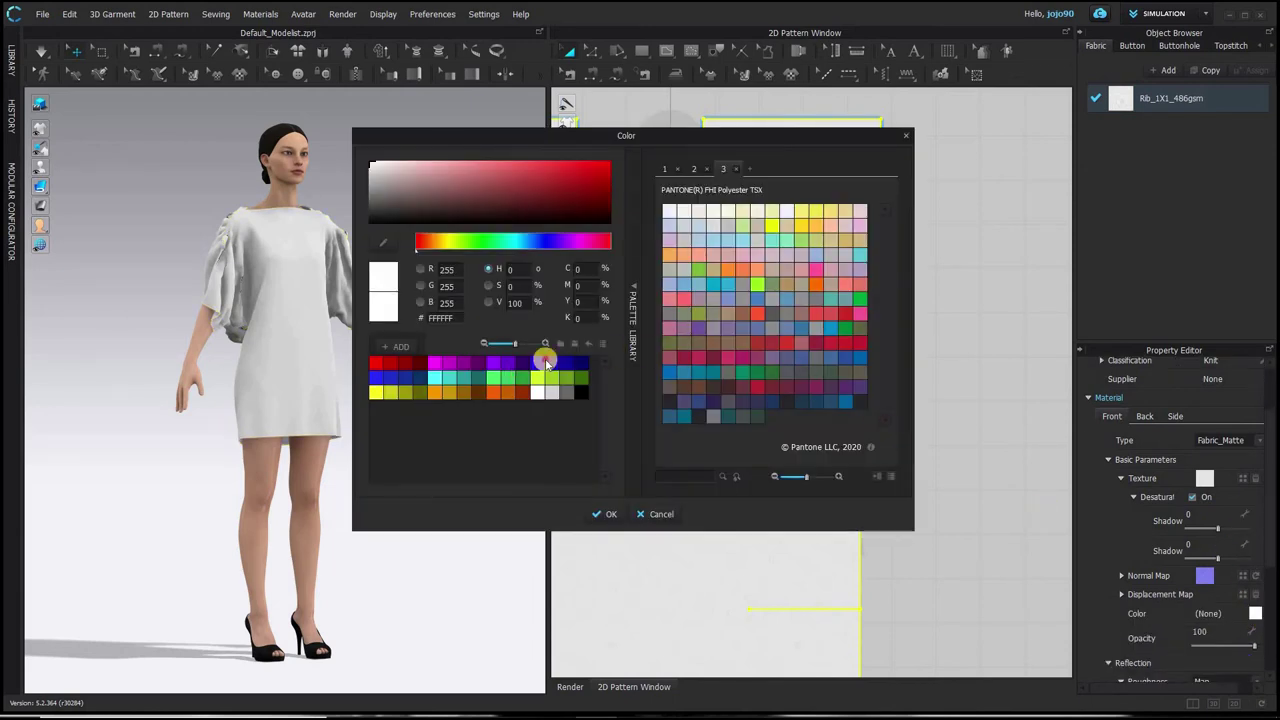
{"action": "left_click", "coordinate": [566, 362]}
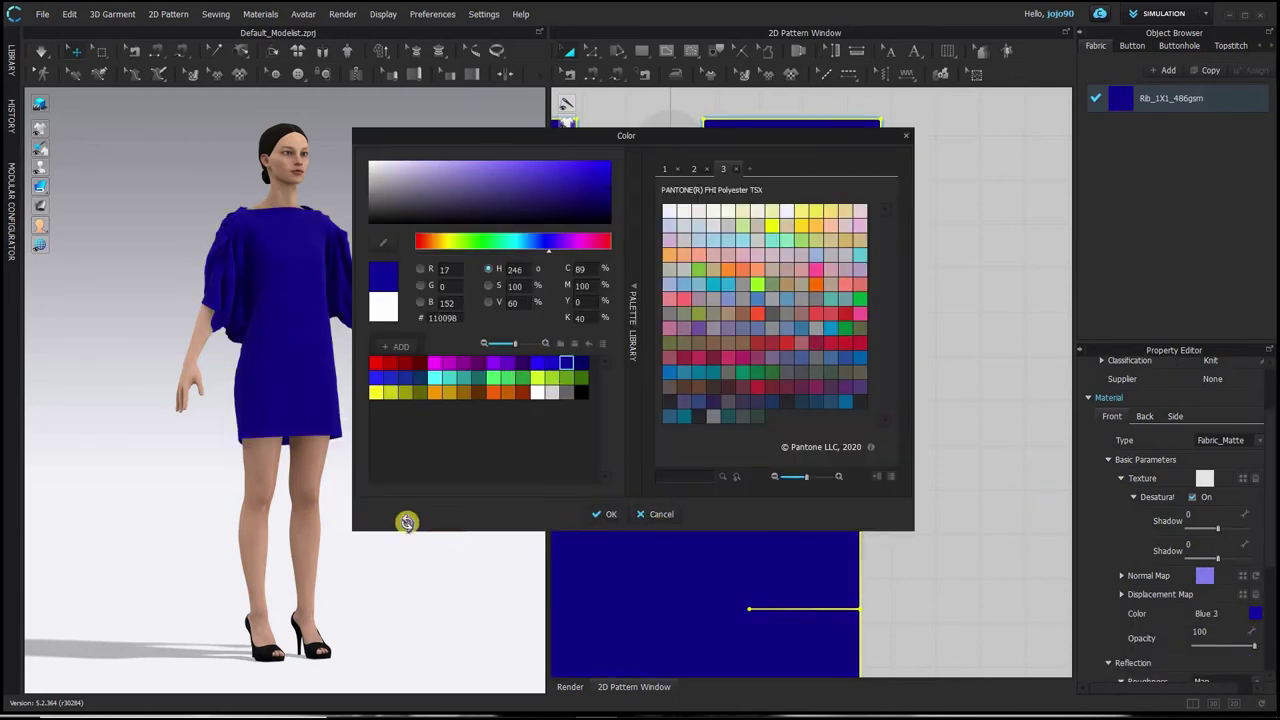
- Free-sew about 8.44 cm of the small rectangles' outer side edges together to close more of the back opening
{"action": "right_click_drag", "start_coordinate": [229, 545], "coordinate": [374, 543]}
{"action": "left_click", "coordinate": [366, 563]}
{"action": "right_click_drag", "start_coordinate": [480, 544], "coordinate": [510, 500]}
{"action": "left_click", "coordinate": [614, 75]}
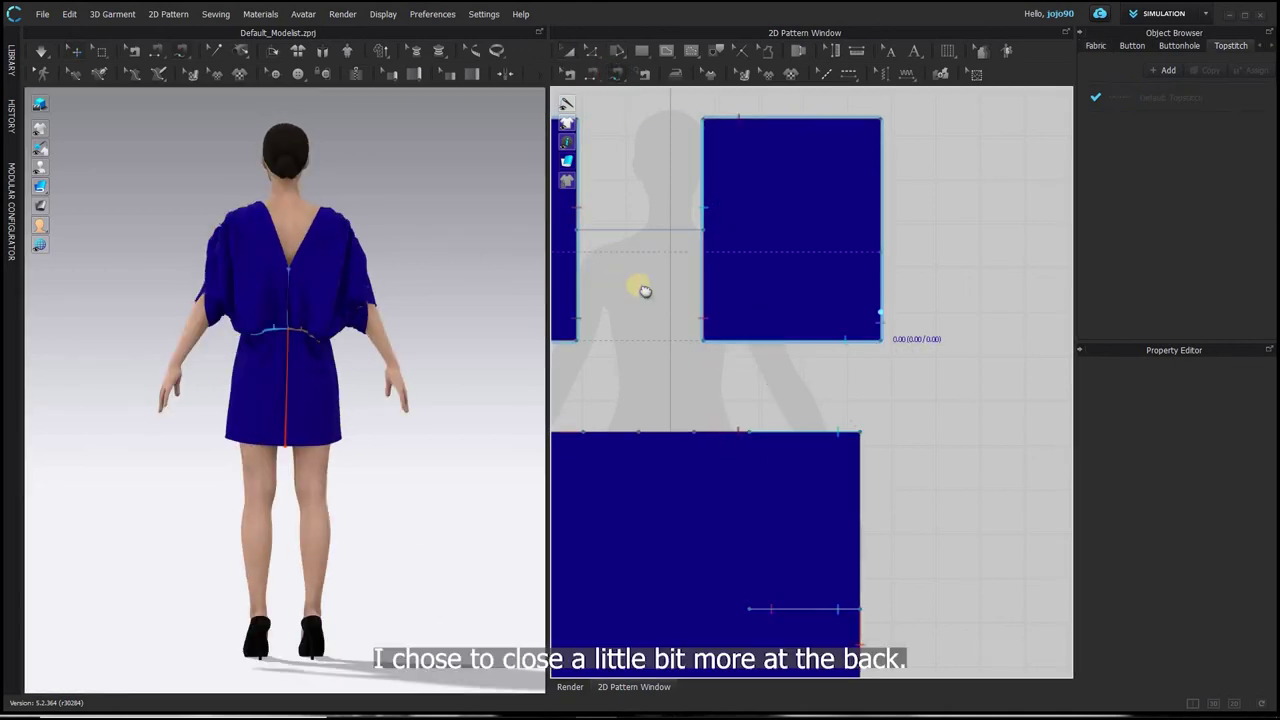
{"action": "middle_click_drag", "start_coordinate": [641, 289], "coordinate": [848, 300]}
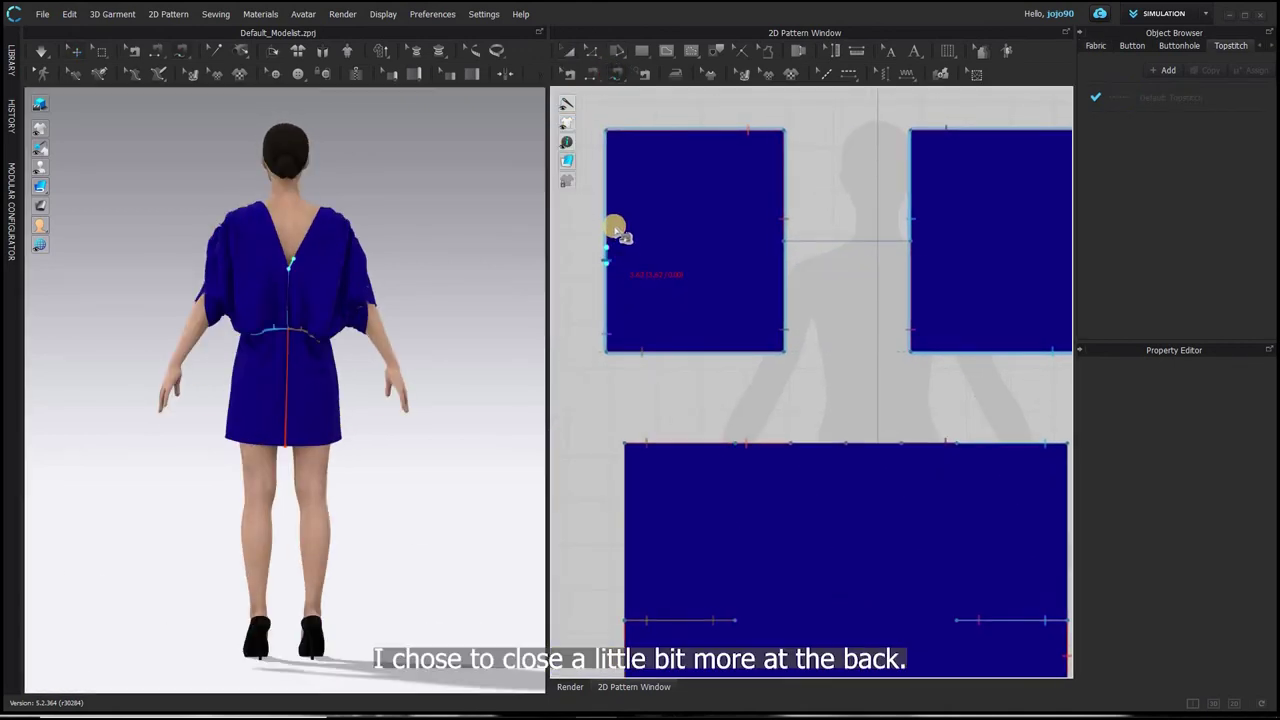
{"action": "middle_click_drag", "start_coordinate": [891, 334], "coordinate": [715, 364]}
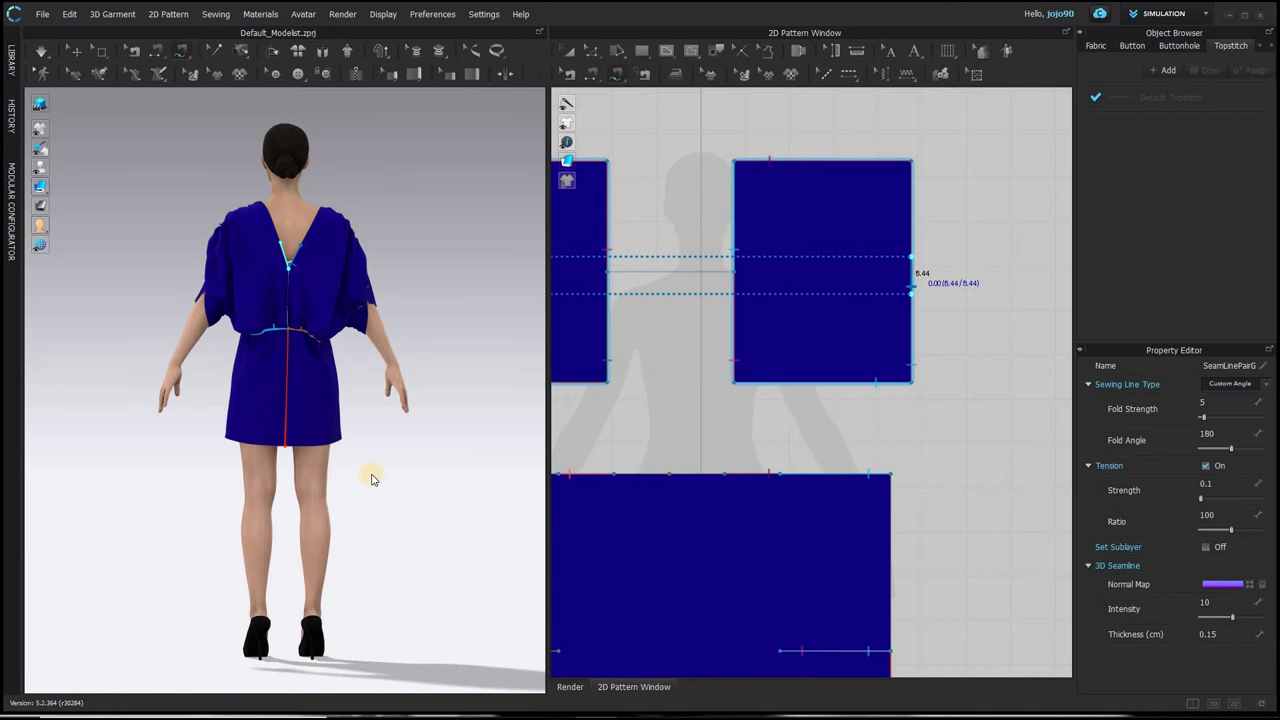
- Simulate the dress to pull the added back seam closed and settle the drape
{"action": "right_click_drag", "start_coordinate": [203, 475], "coordinate": [308, 473]}
{"action": "key", "text": "space"}
{"action": "left_click", "coordinate": [75, 52]}
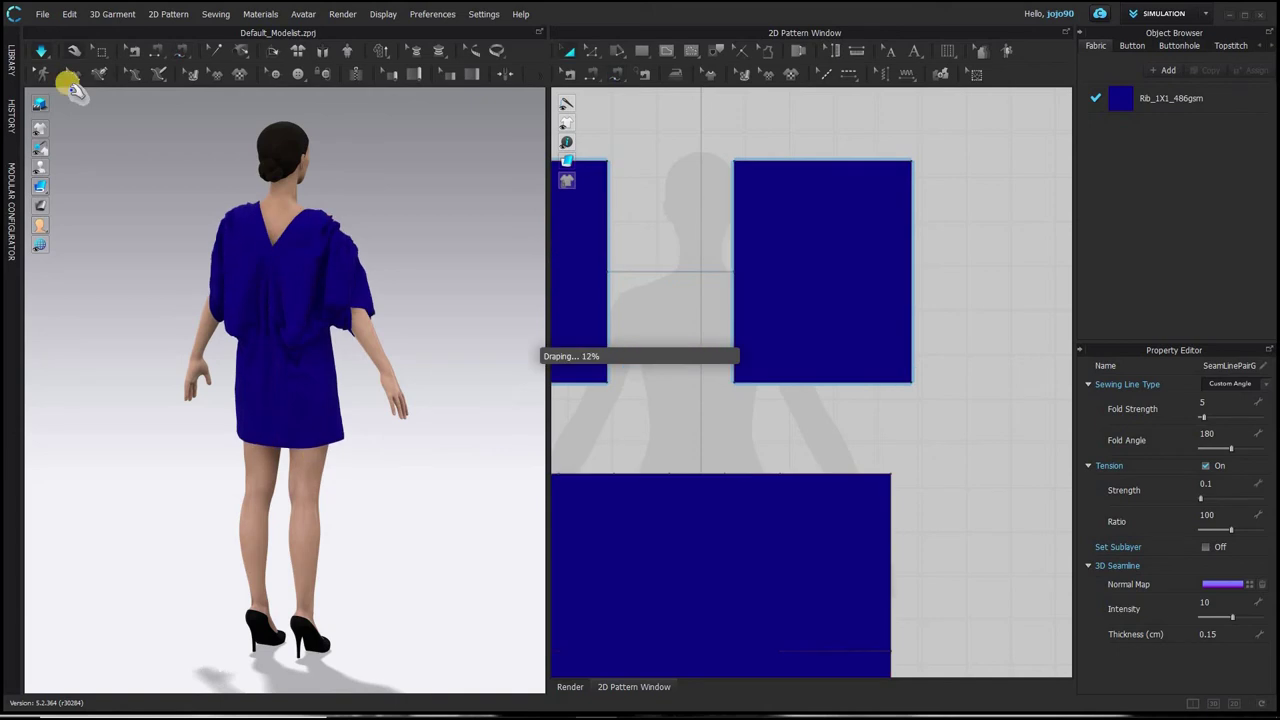
{"action": "left_click", "coordinate": [41, 104]}
{"action": "right_click_drag", "start_coordinate": [100, 351], "coordinate": [588, 387]}
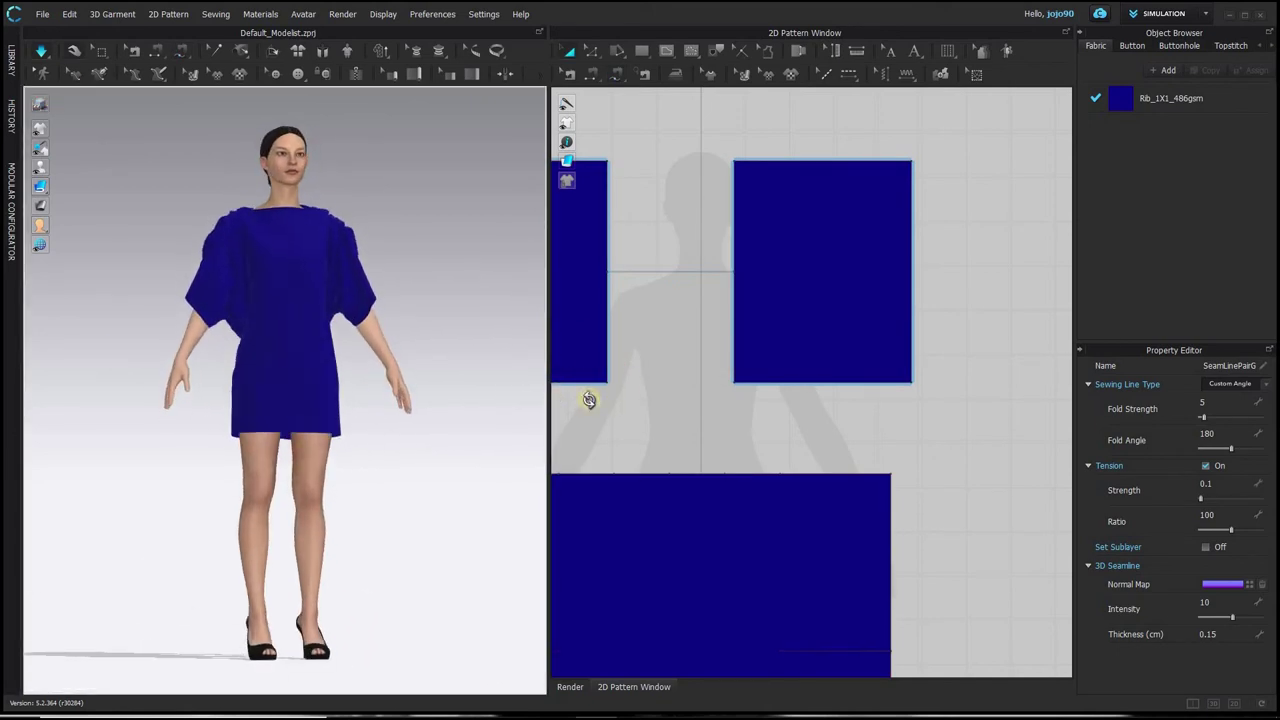
- Set the rib fabric's color to Blue 2
{"action": "double_click", "coordinate": [1213, 101]}
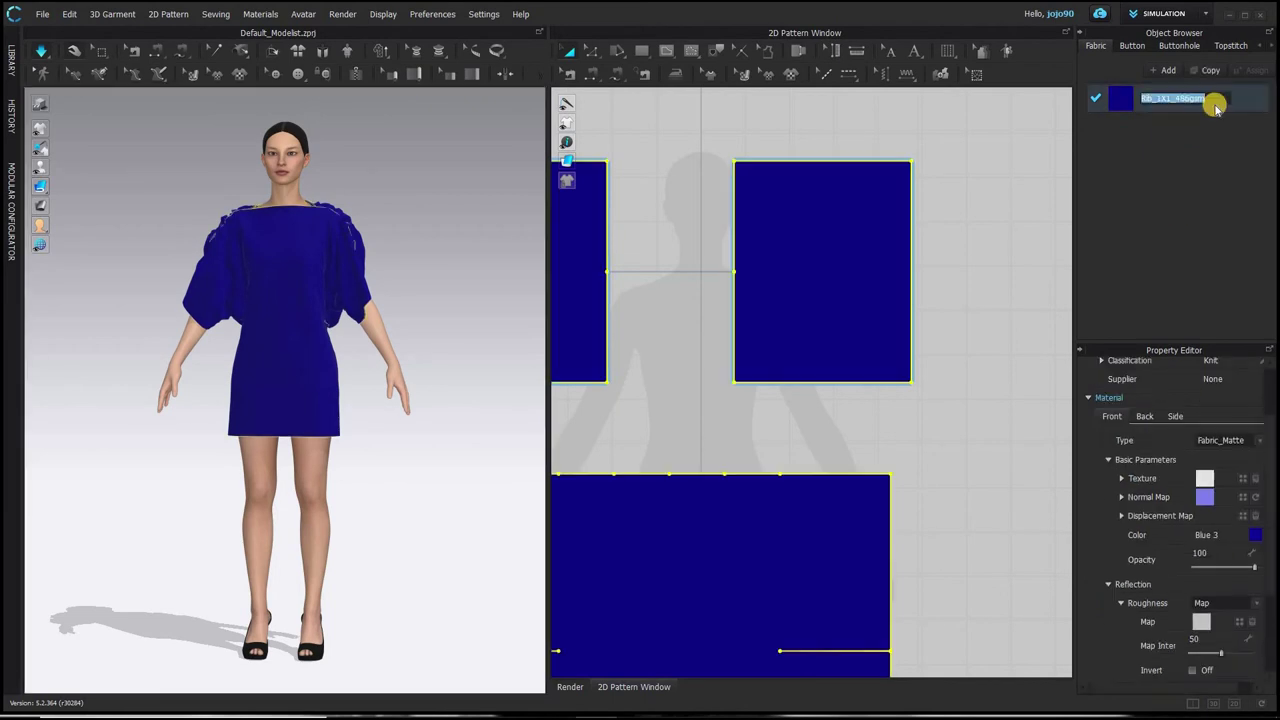
{"action": "left_click", "coordinate": [1258, 535]}
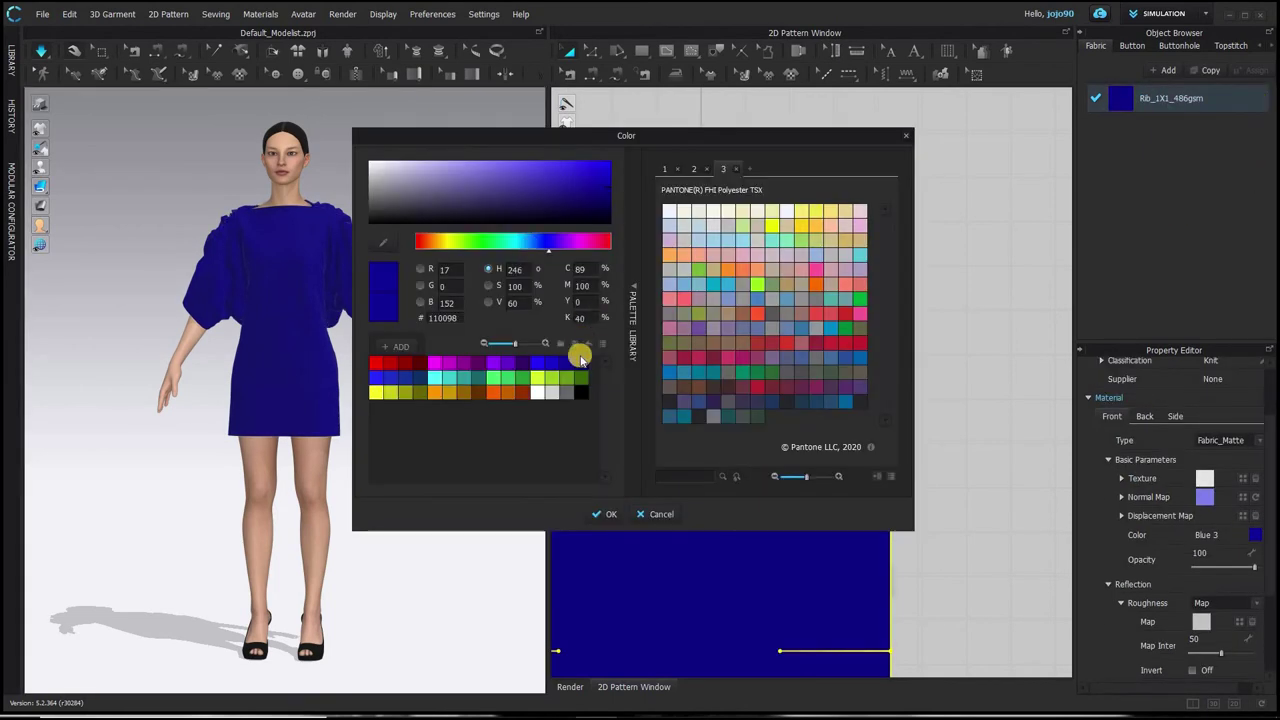
{"action": "left_click", "coordinate": [605, 514]}
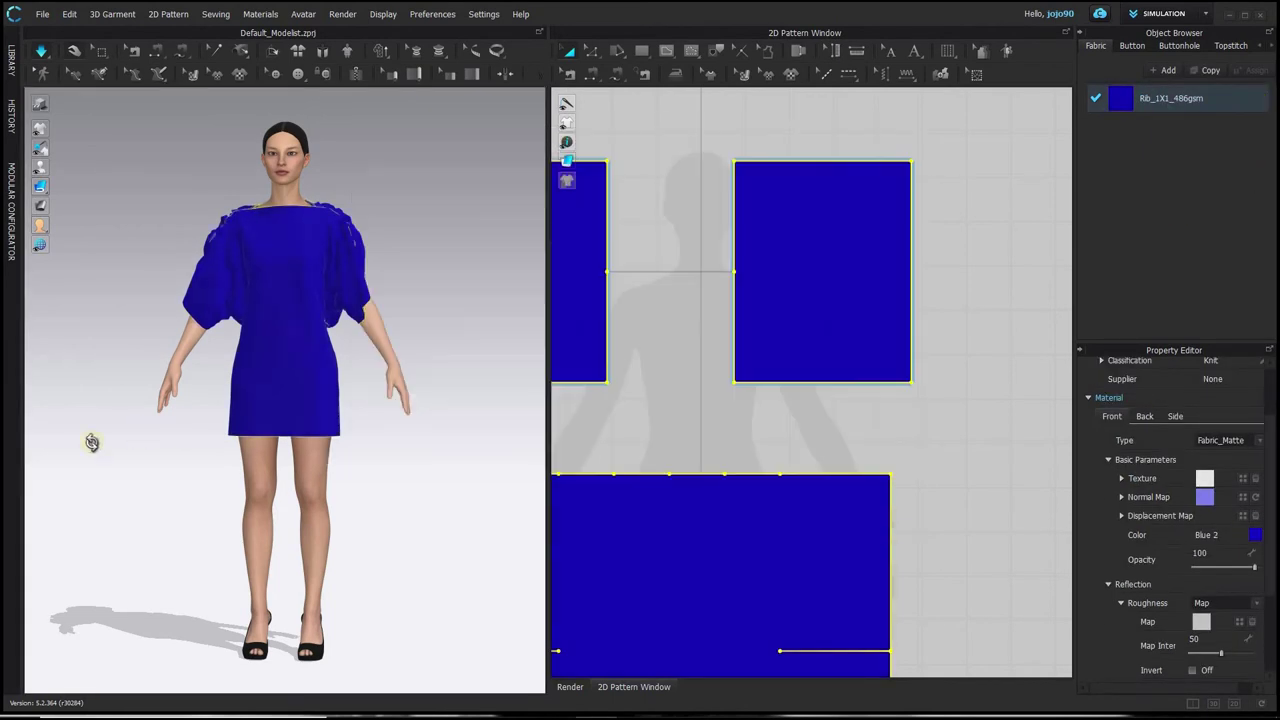
- Examine the dress's drape and fabric surface up close at the back and from the front
{"action": "right_click_drag", "start_coordinate": [91, 443], "coordinate": [97, 446]}
{"action": "left_click", "coordinate": [215, 505]}
{"action": "right_click_drag", "start_coordinate": [215, 505], "coordinate": [4, 287]}
{"action": "scroll", "coordinate": [281, 312], "scroll_direction": "down", "scroll_amount": 3}
{"action": "scroll", "coordinate": [303, 270], "scroll_direction": "up", "scroll_amount": 8}
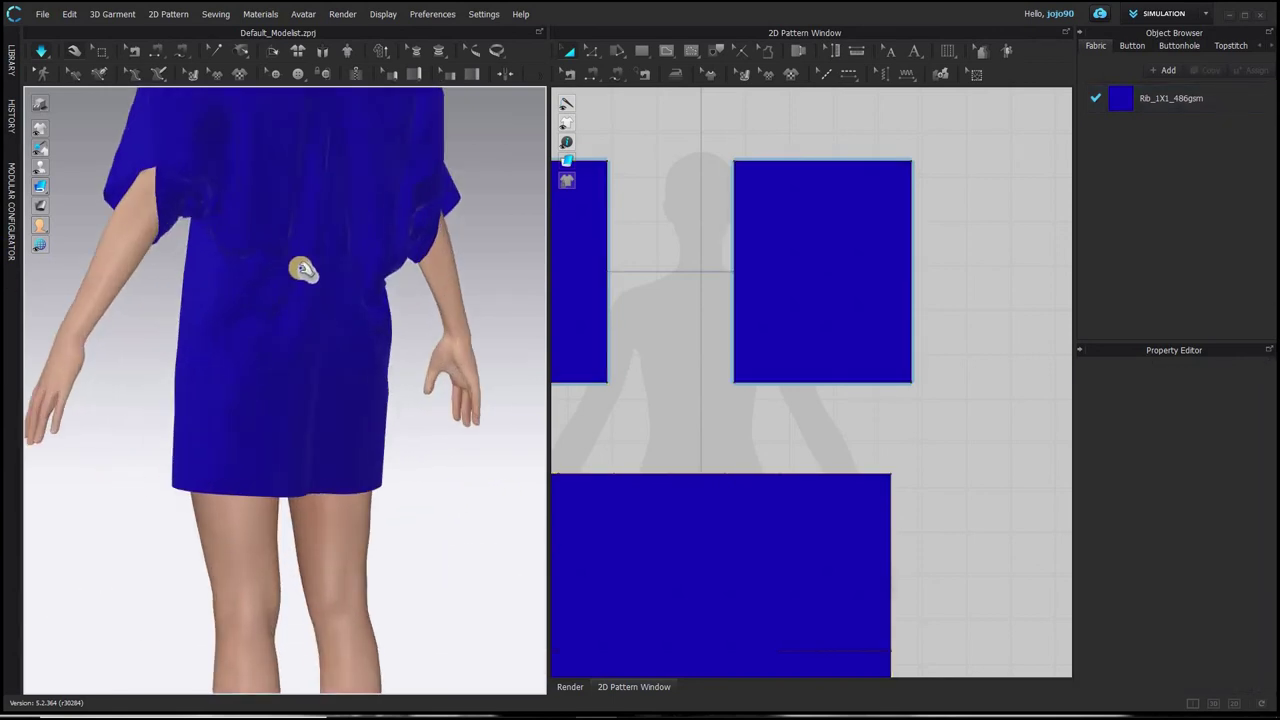
{"action": "right_click_drag", "start_coordinate": [303, 270], "coordinate": [4, 287]}
{"action": "scroll", "coordinate": [294, 275], "scroll_direction": "up", "scroll_amount": 5}
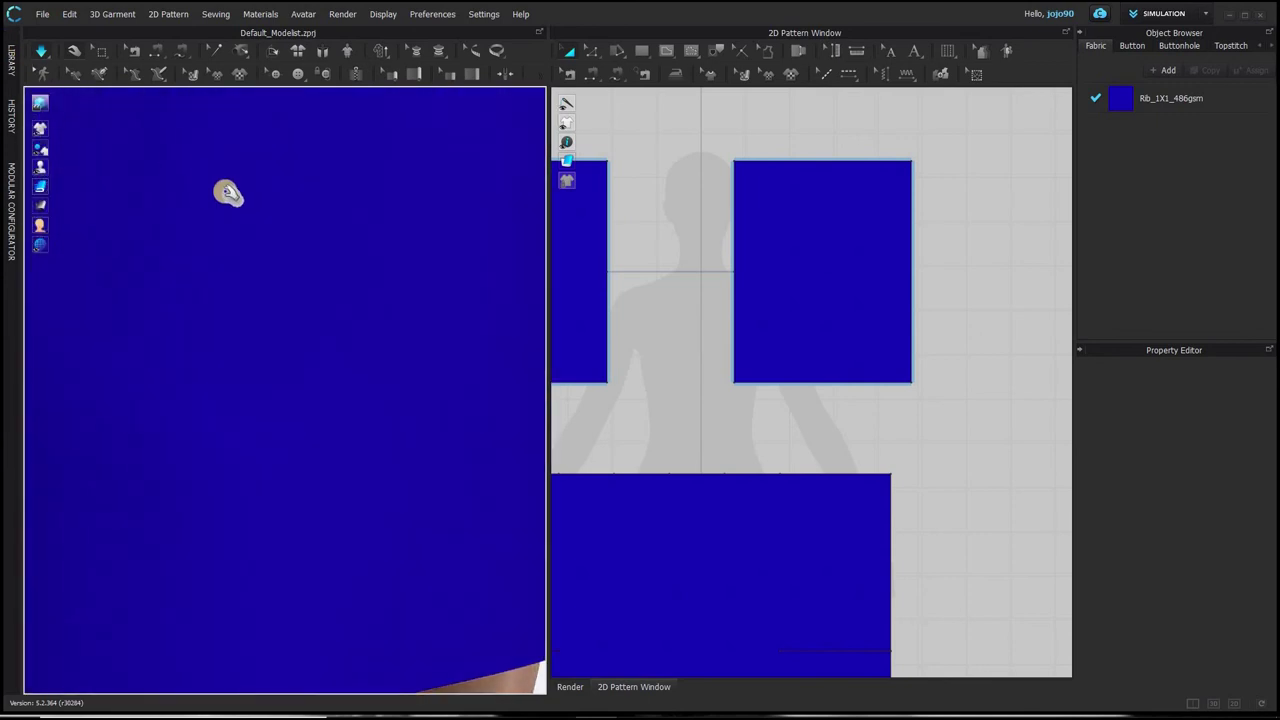
{"action": "scroll", "coordinate": [240, 194], "scroll_direction": "down", "scroll_amount": 10}
{"action": "right_click_drag", "start_coordinate": [158, 181], "coordinate": [205, 195]}
{"action": "scroll", "coordinate": [247, 231], "scroll_direction": "down", "scroll_amount": 3}
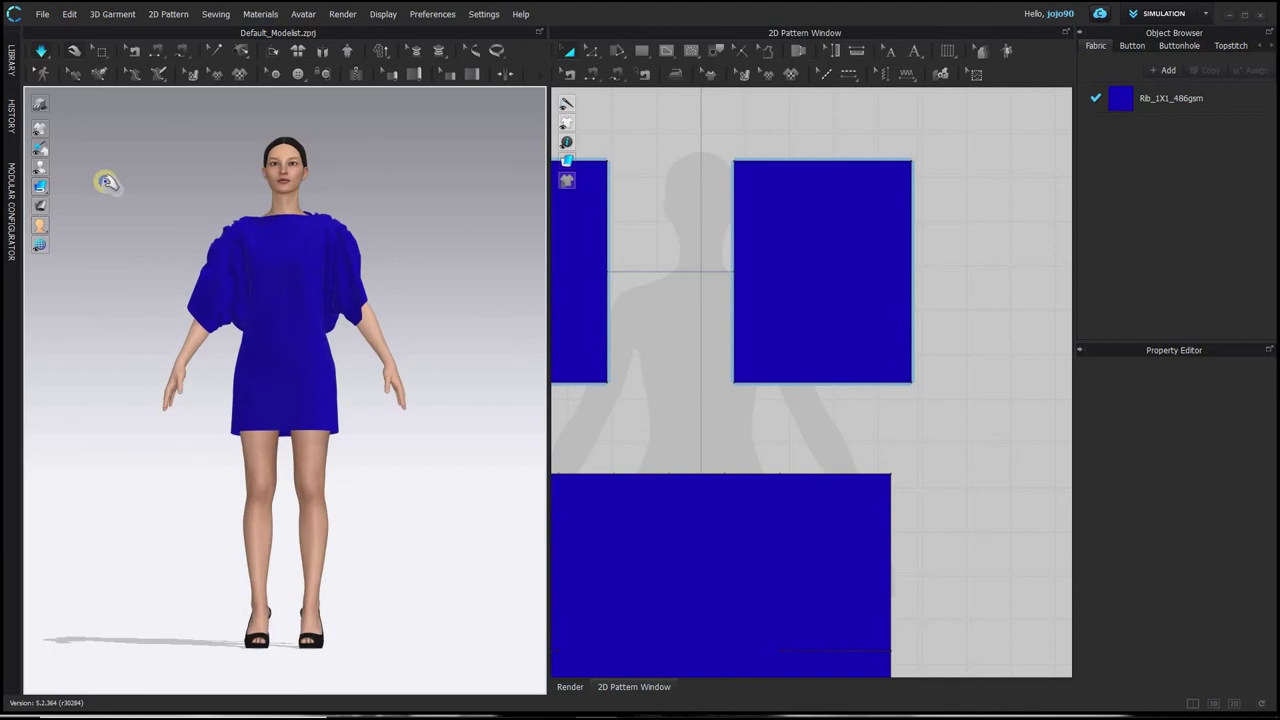
- Switch the garment to high resolution with 1.0 mm collision thickness, 0.0 mm skin offset and Normal simulation quality, and simulate it
{"action": "left_click", "coordinate": [382, 50]}
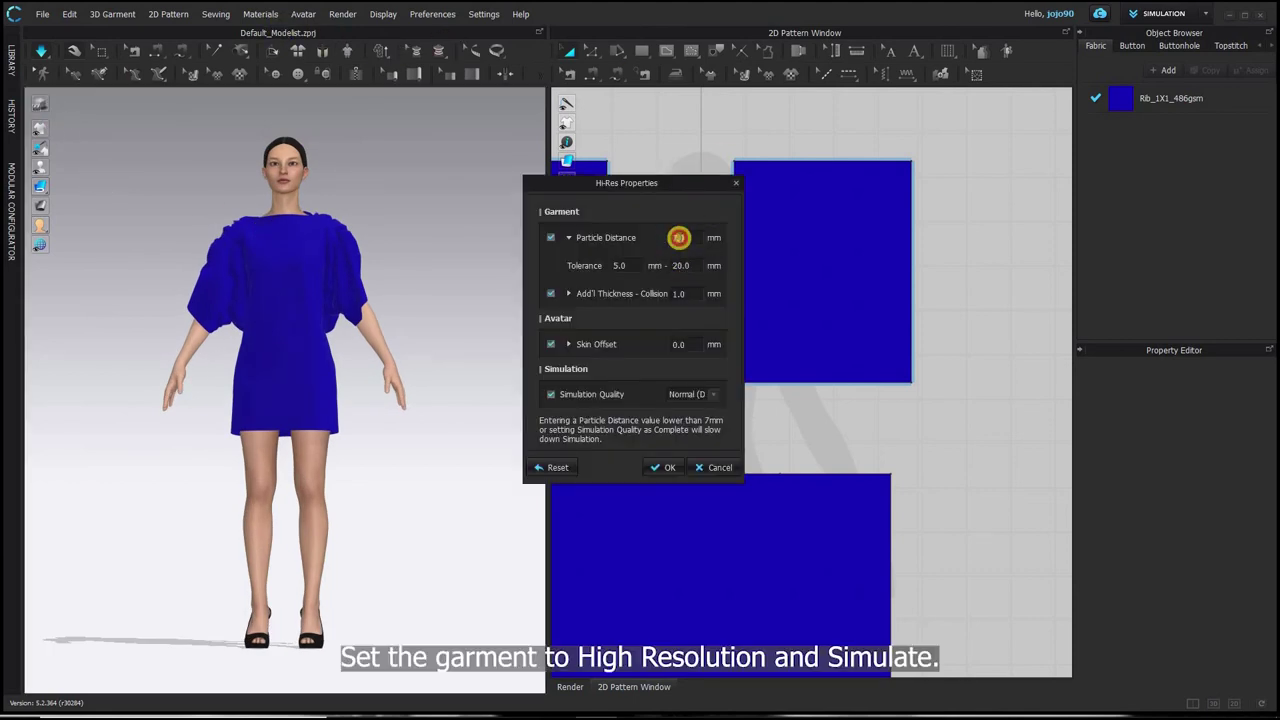
{"action": "left_click", "coordinate": [652, 467]}
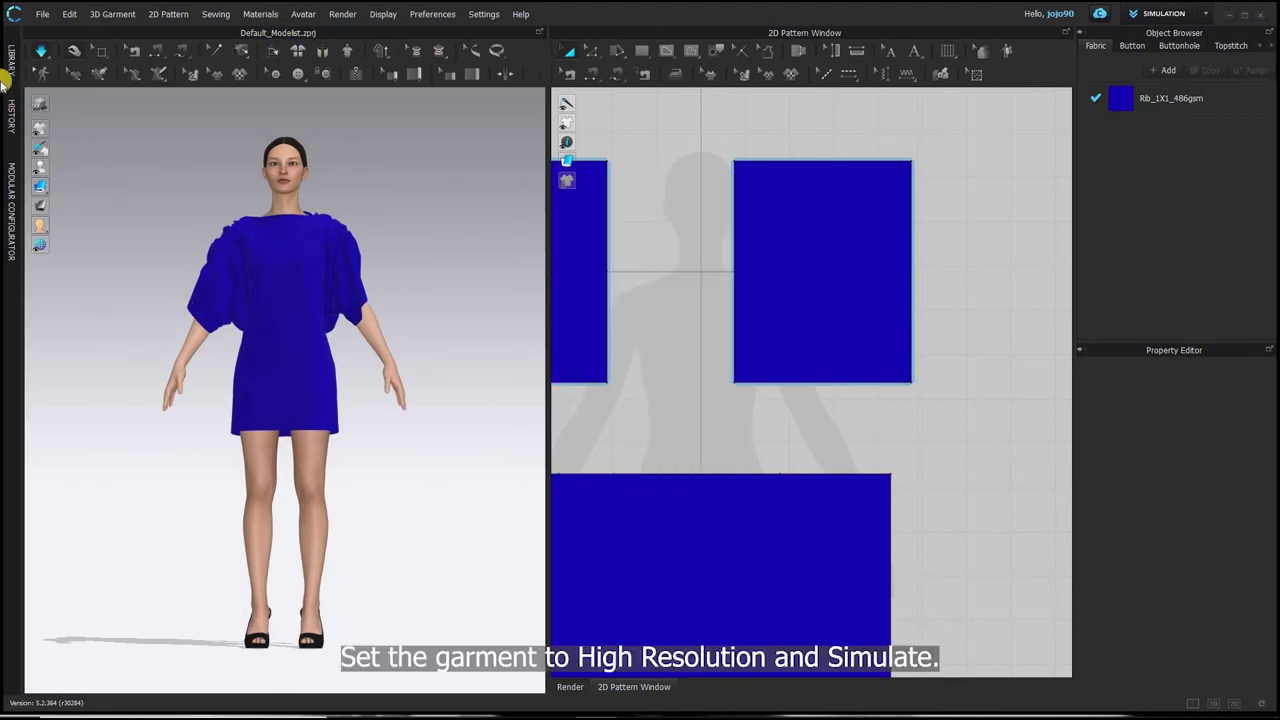
{"action": "left_click", "coordinate": [40, 53]}
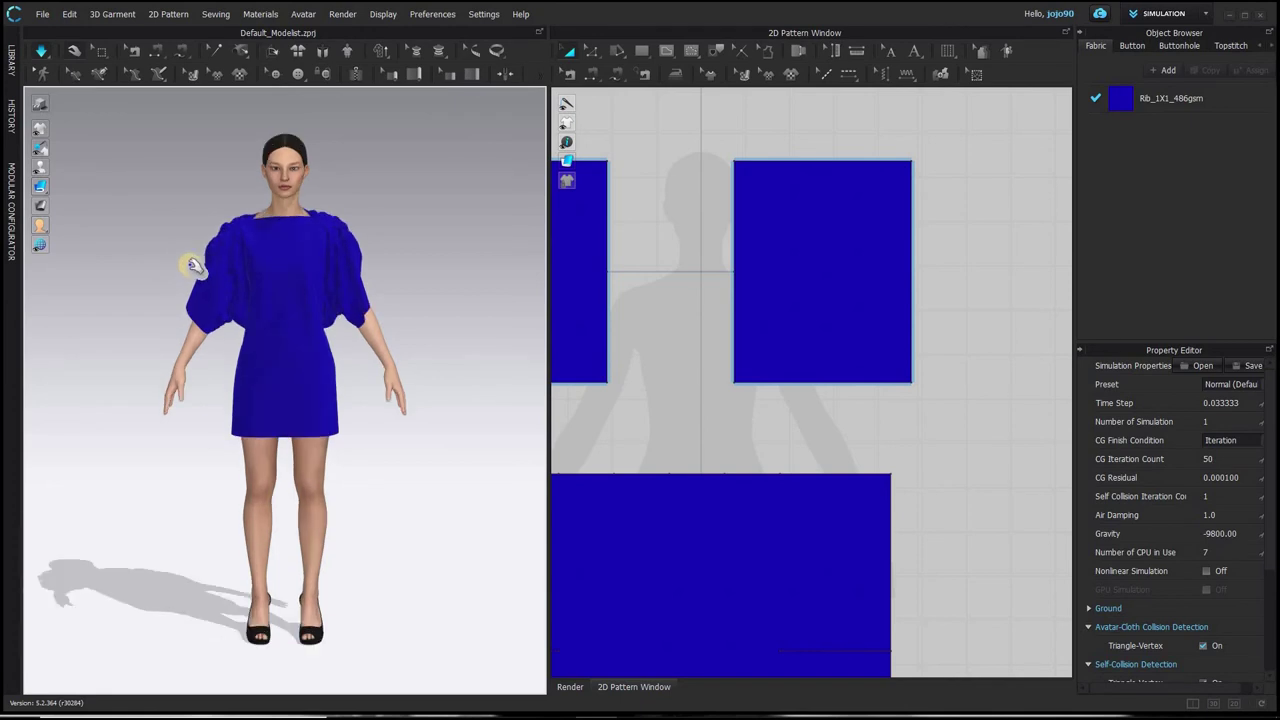
{"action": "scroll", "coordinate": [257, 198], "scroll_direction": "up", "scroll_amount": 4}
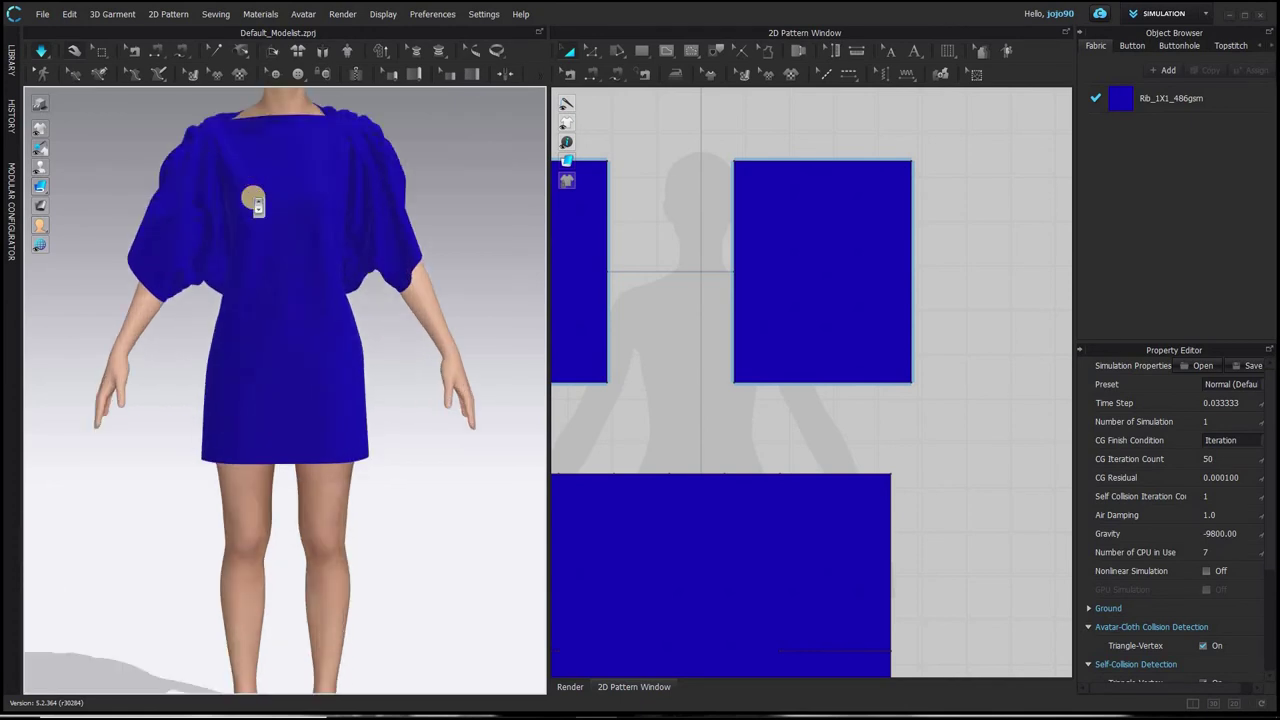
{"action": "right_click_drag", "start_coordinate": [407, 156], "coordinate": [554, 164]}
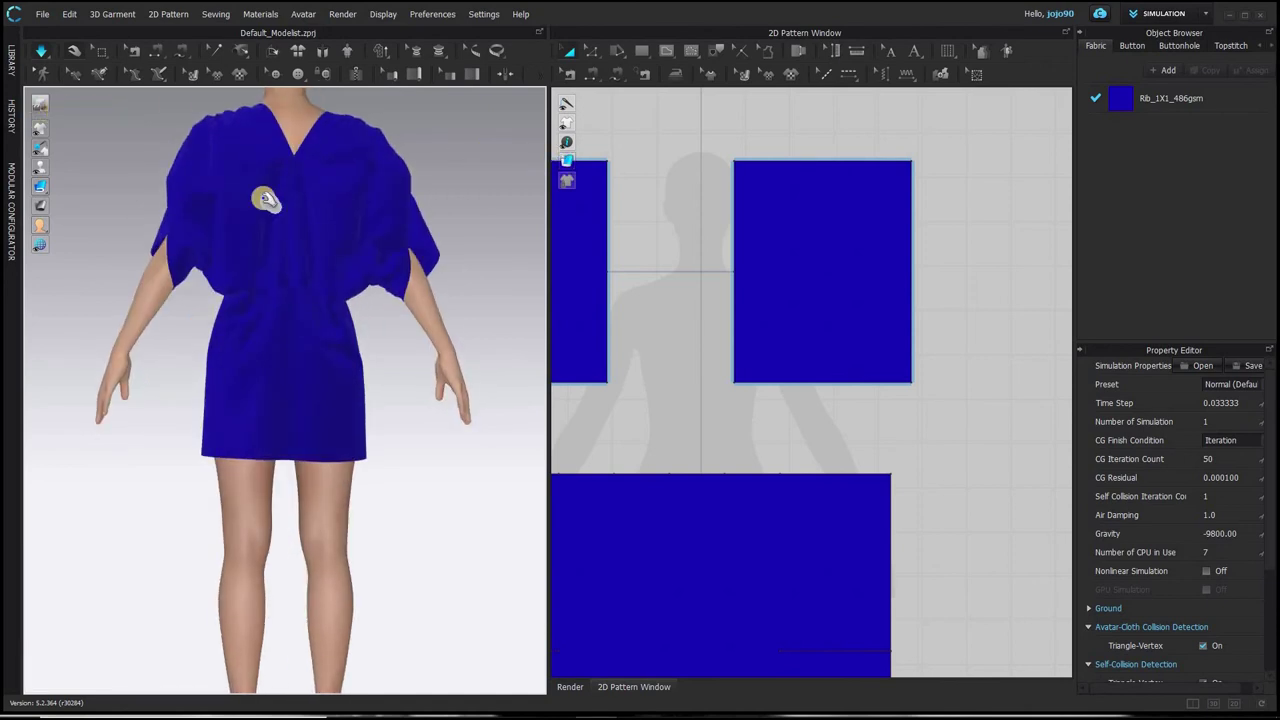
{"action": "right_click_drag", "start_coordinate": [173, 272], "coordinate": [3, 297]}
{"action": "right_click_drag", "start_coordinate": [423, 343], "coordinate": [1166, 648]}
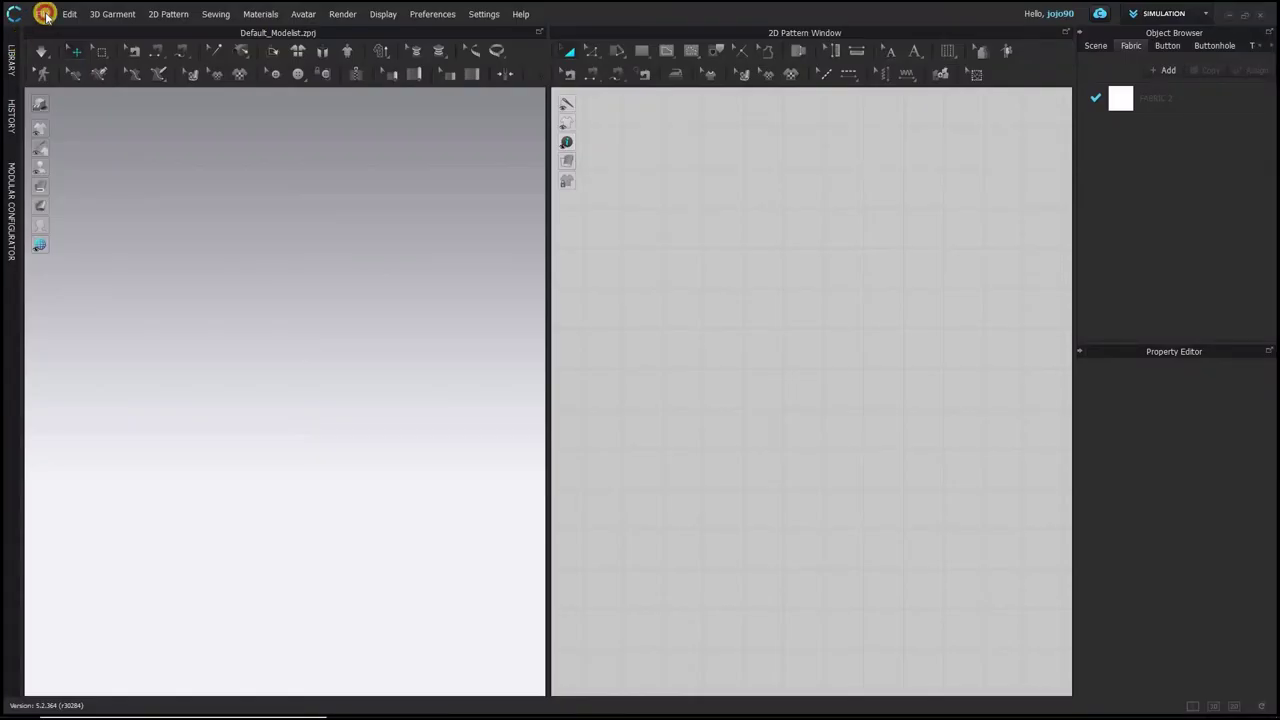
- Create a rectangle pattern 2 cm wide and 5 cm high
{"action": "left_click", "coordinate": [44, 14]}
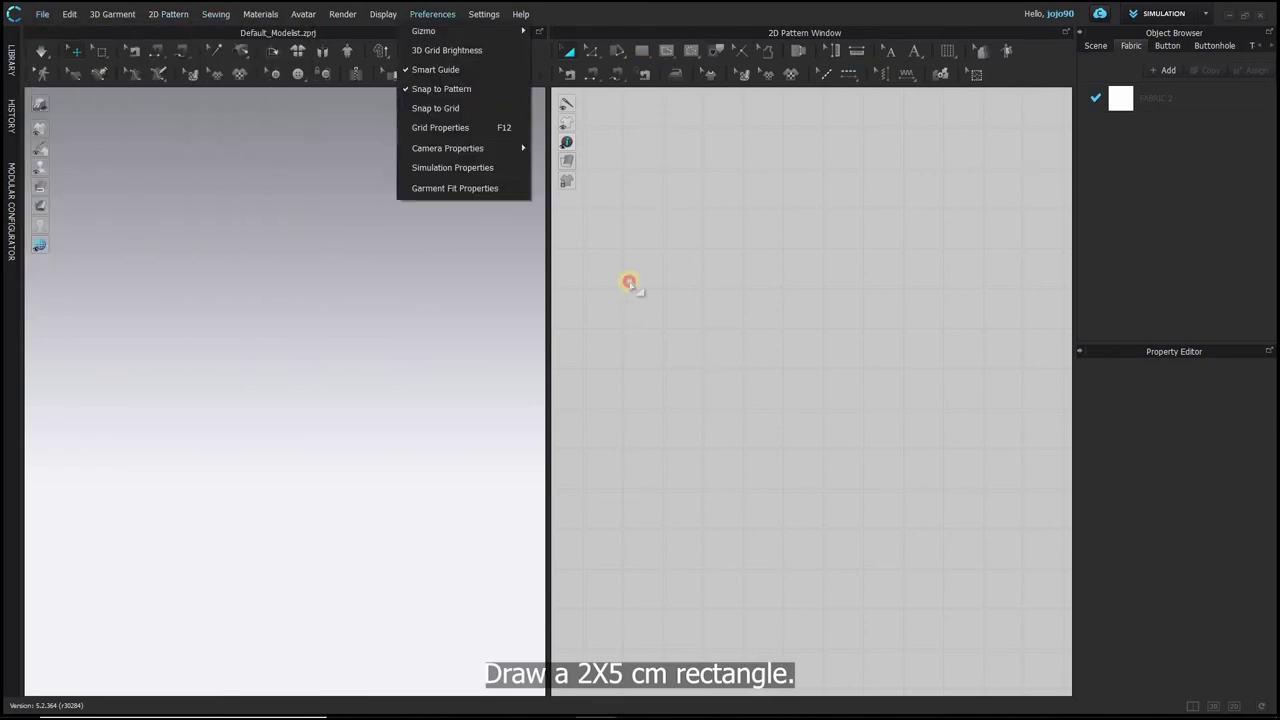
{"action": "left_click", "coordinate": [629, 283]}
{"action": "left_click", "coordinate": [641, 57]}
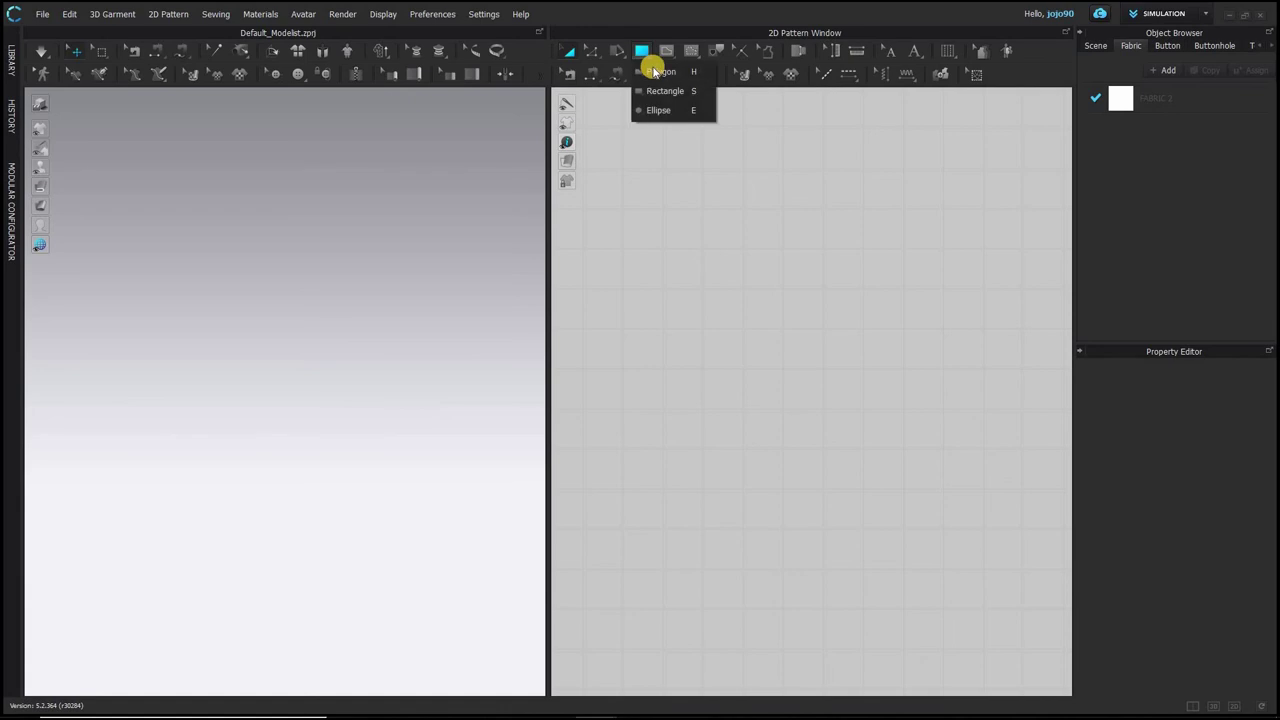
{"action": "left_click", "coordinate": [687, 324]}
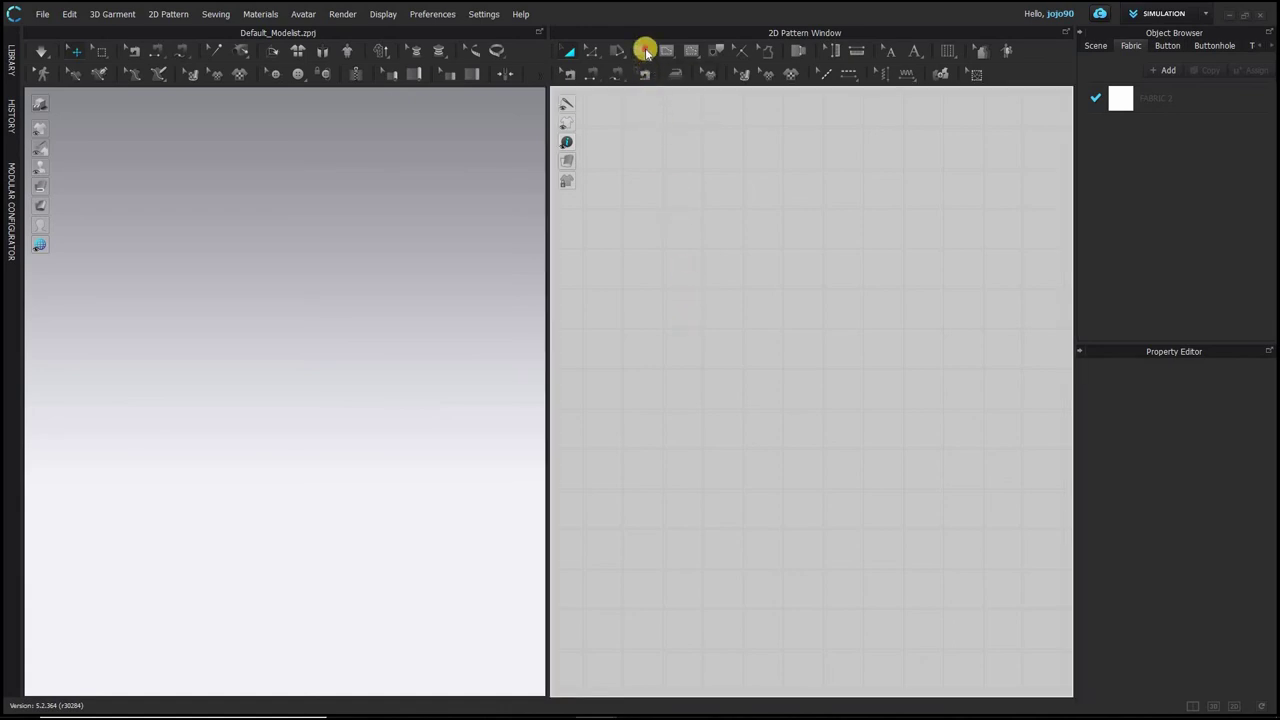
{"action": "left_click", "coordinate": [645, 52]}
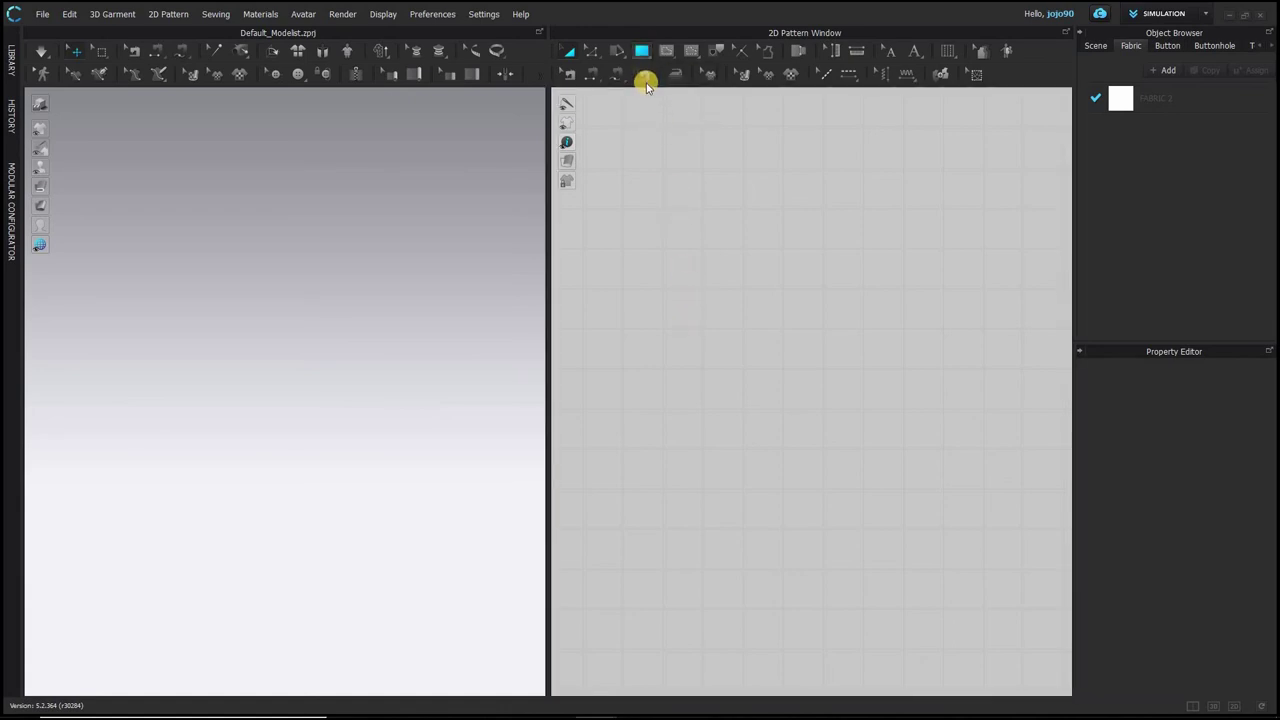
{"action": "left_click", "coordinate": [604, 181]}
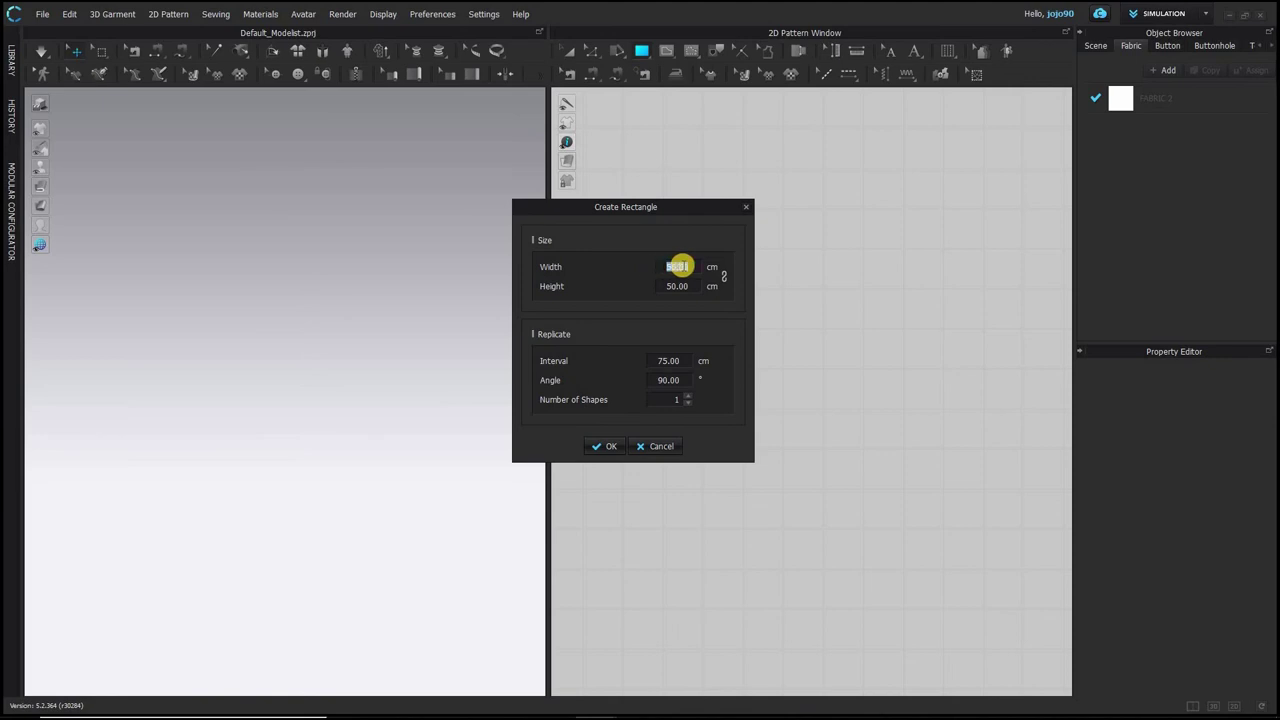
{"action": "type", "text": "2"}
{"action": "type", "text": "5"}
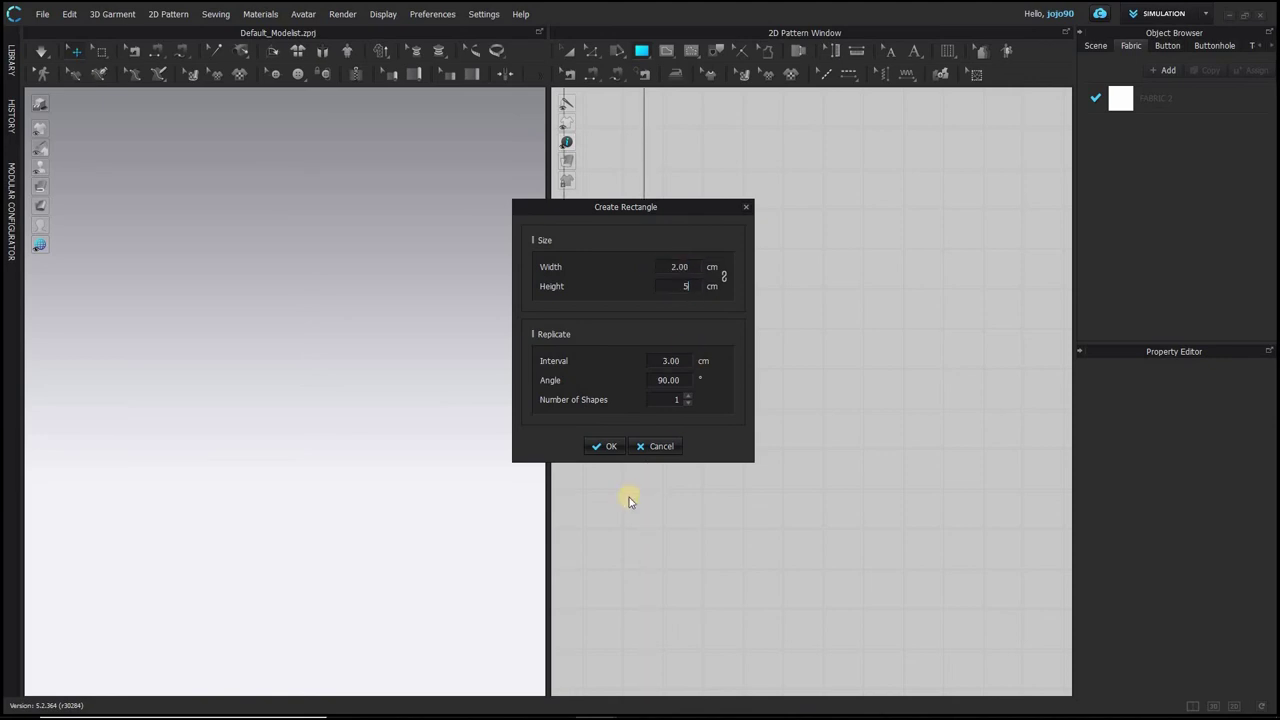
{"action": "left_click", "coordinate": [606, 446]}
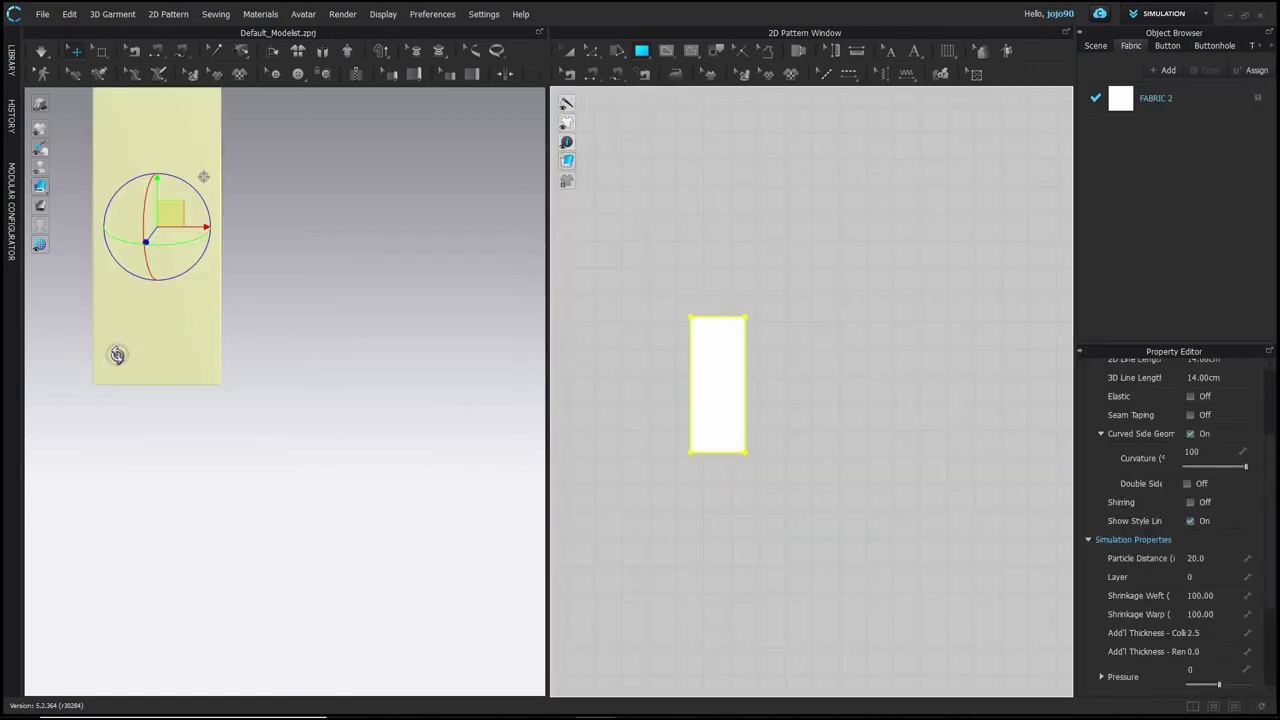
- Set the small rectangle's additional rendering thickness to 2.0
{"action": "right_click_drag", "start_coordinate": [117, 355], "coordinate": [293, 237]}
{"action": "left_click", "coordinate": [290, 280]}
{"action": "middle_click_drag", "start_coordinate": [290, 282], "coordinate": [292, 381]}
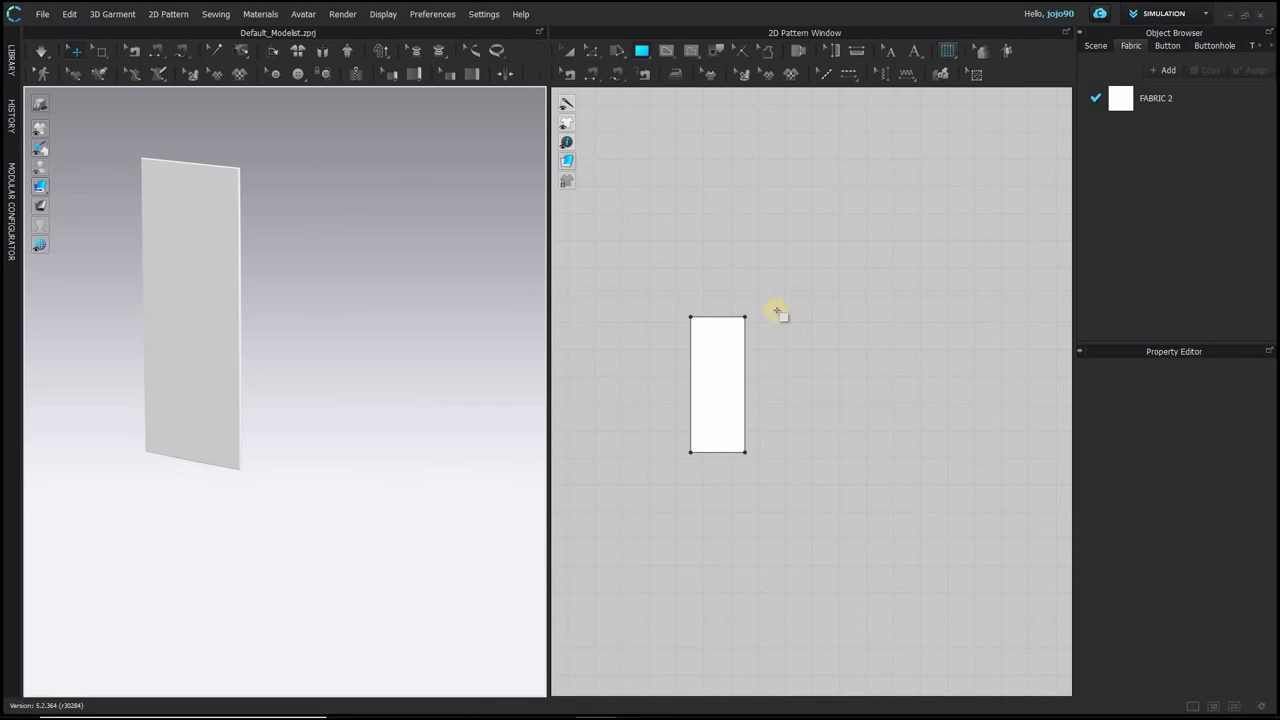
{"action": "left_click", "coordinate": [780, 378]}
{"action": "left_click", "coordinate": [666, 446]}
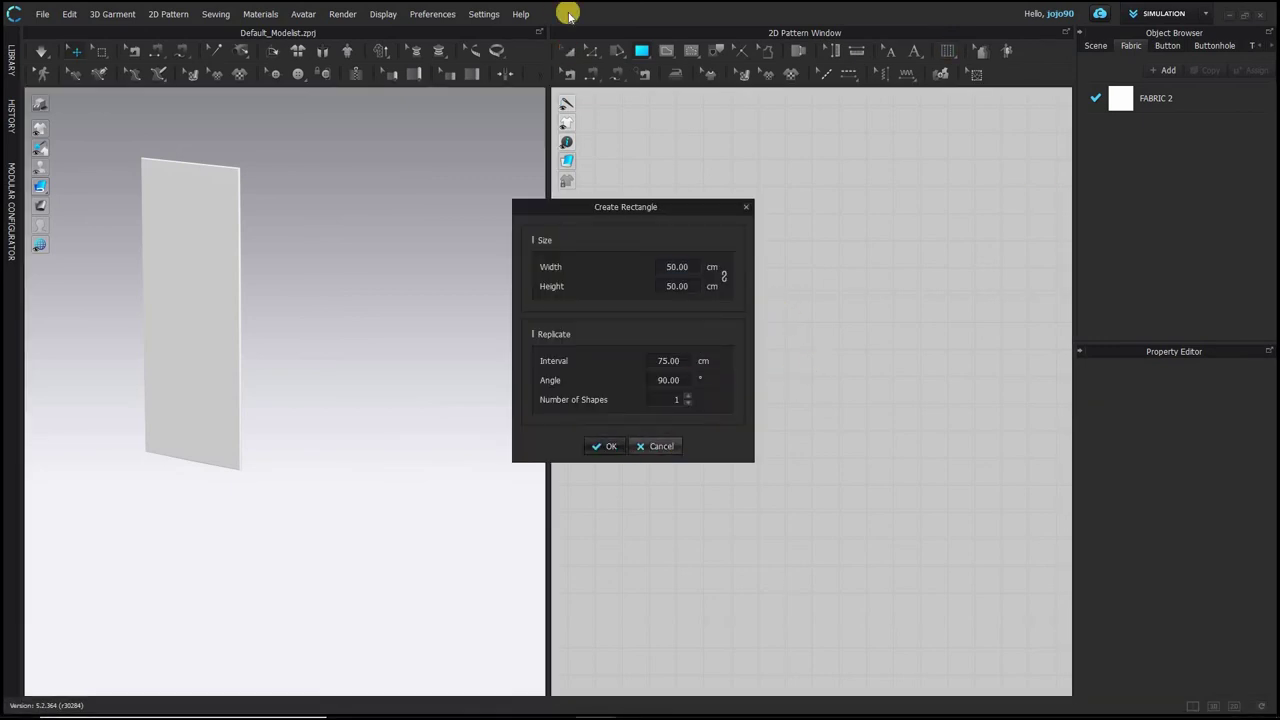
{"action": "left_click", "coordinate": [713, 399]}
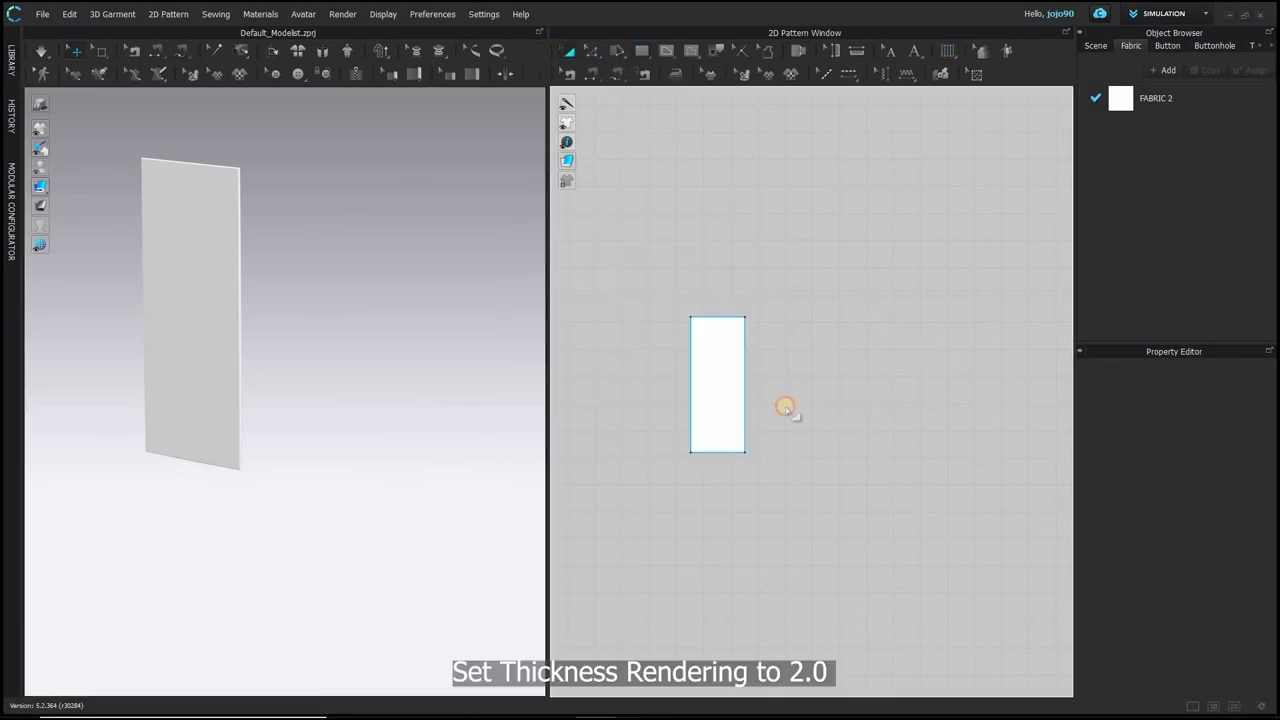
{"action": "scroll", "coordinate": [1210, 498], "scroll_direction": "down", "scroll_amount": 5}
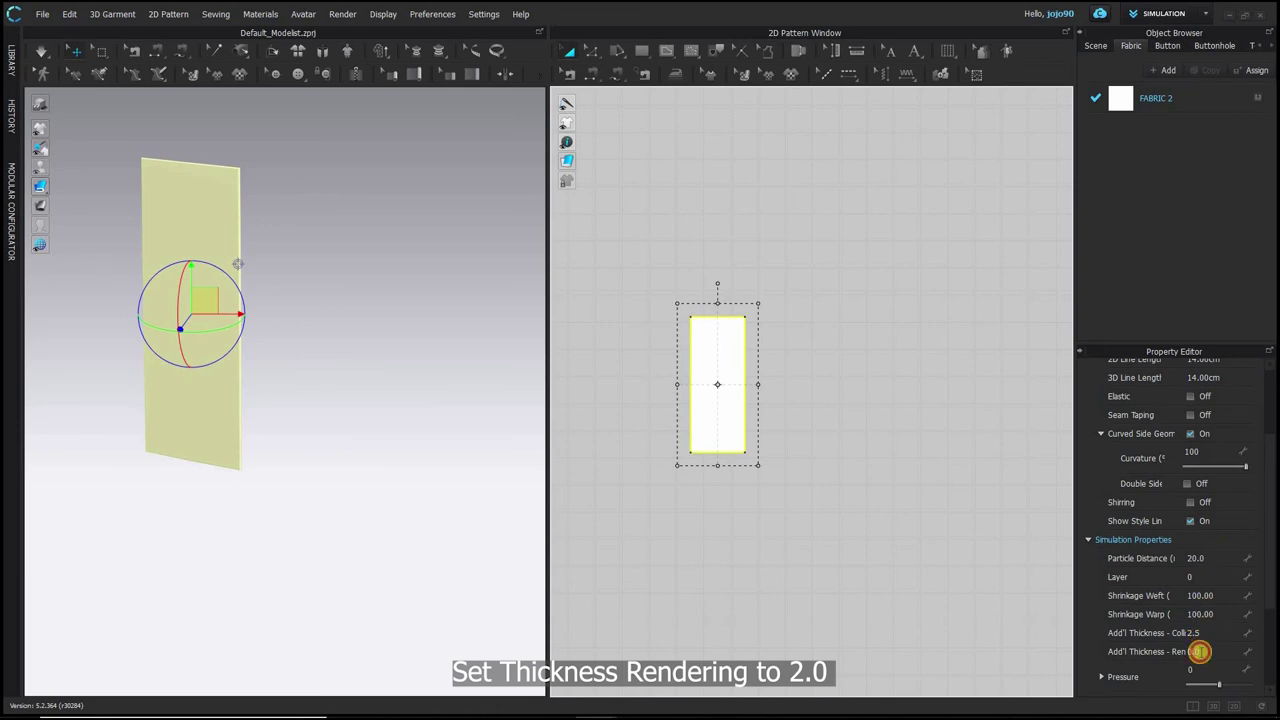
{"action": "left_click", "coordinate": [1198, 651]}
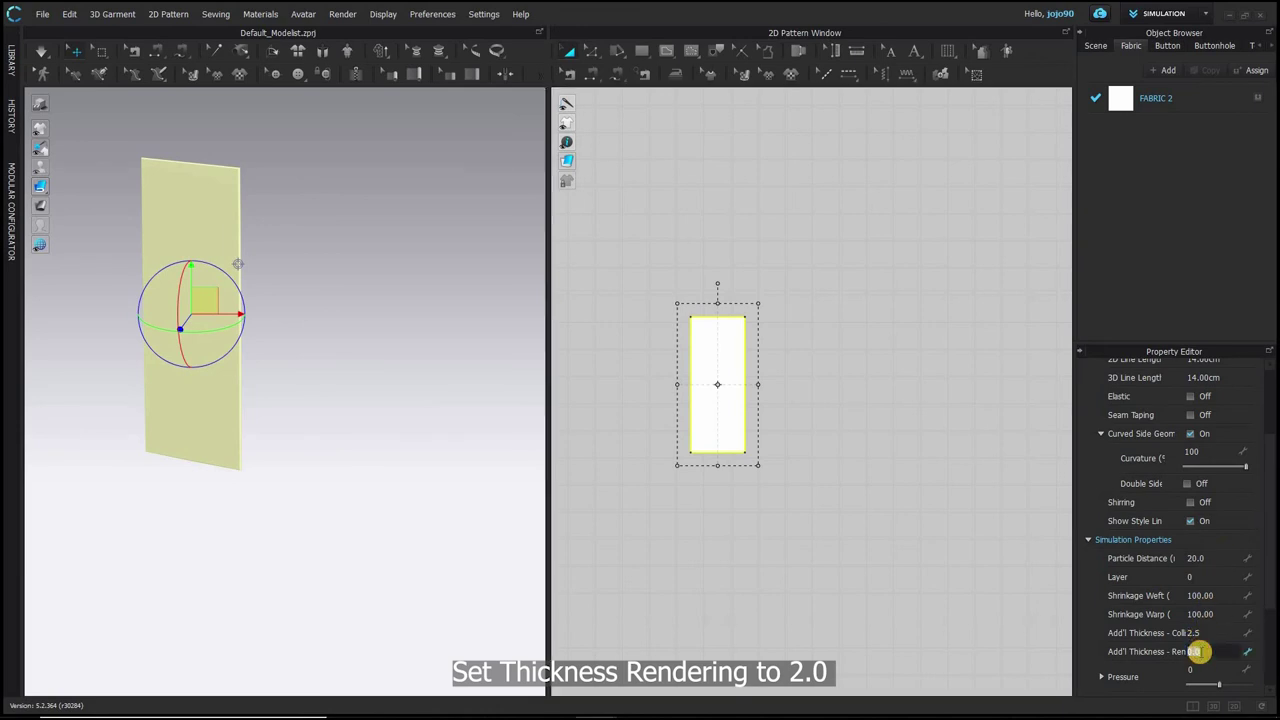
{"action": "left_click", "coordinate": [925, 548]}
{"action": "right_click_drag", "start_coordinate": [149, 329], "coordinate": [70, 310]}
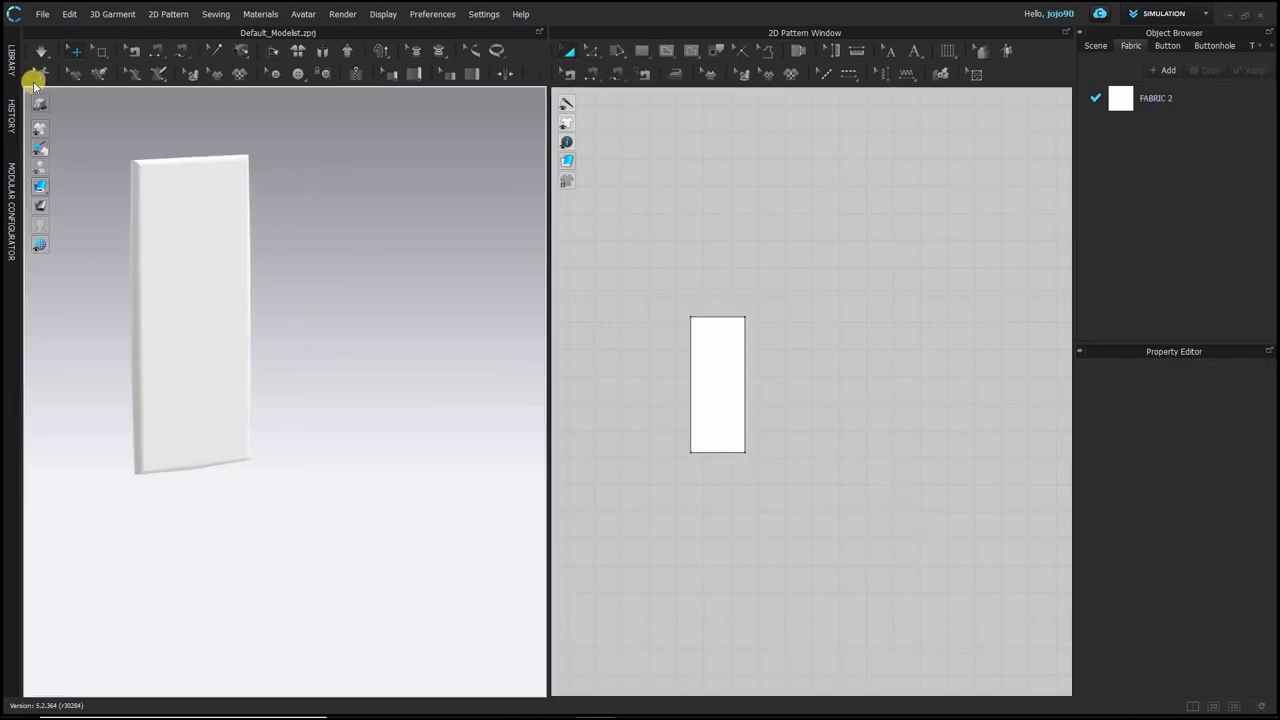
- Export the thickened rectangle as a single thick OBJ named "golden" in the Accessories folder, with millimetre scale
{"action": "left_click", "coordinate": [42, 14]}
{"action": "mouse_move", "coordinate": [80, 188]}
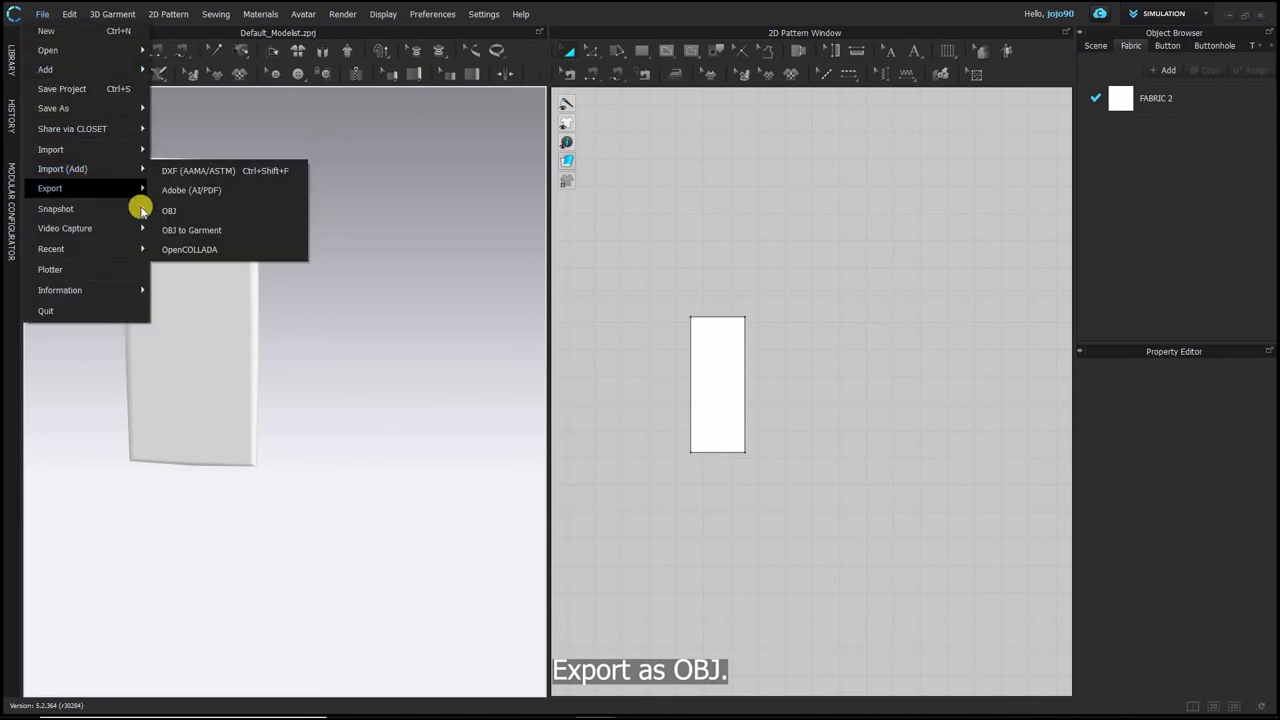
{"action": "mouse_move", "coordinate": [138, 190]}
{"action": "left_click", "coordinate": [204, 288]}
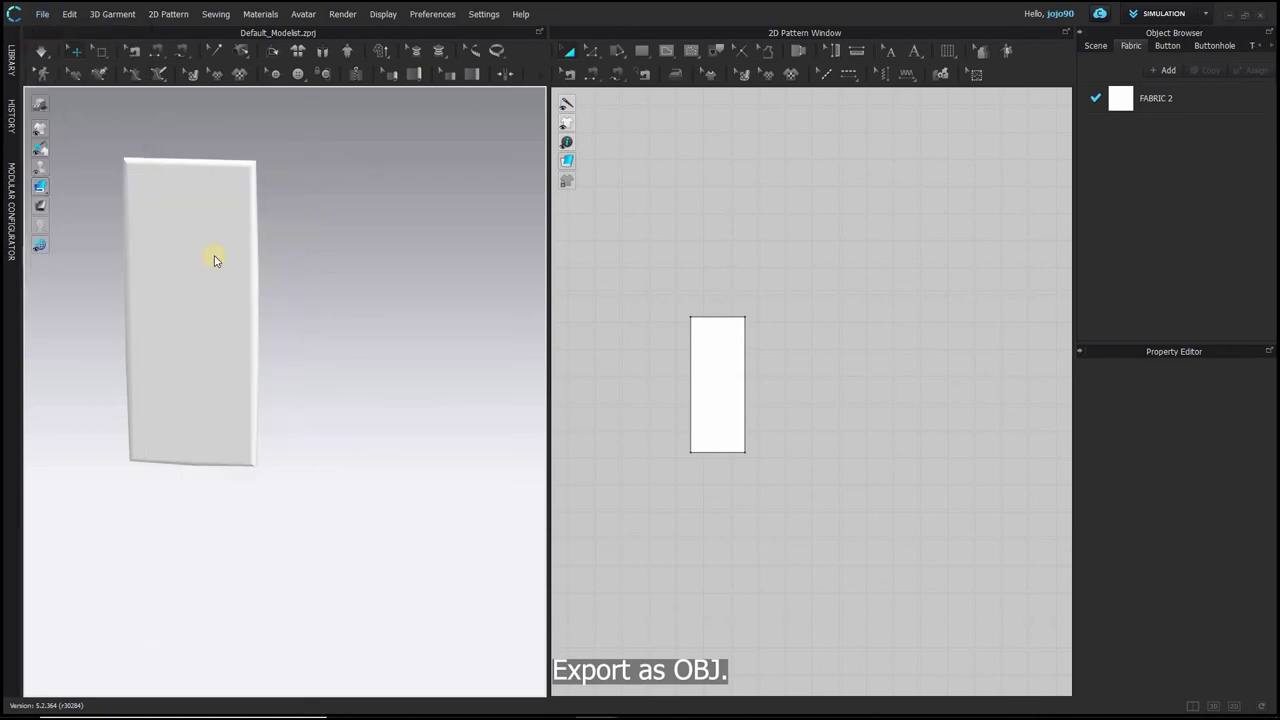
{"action": "type", "text": "golden"}
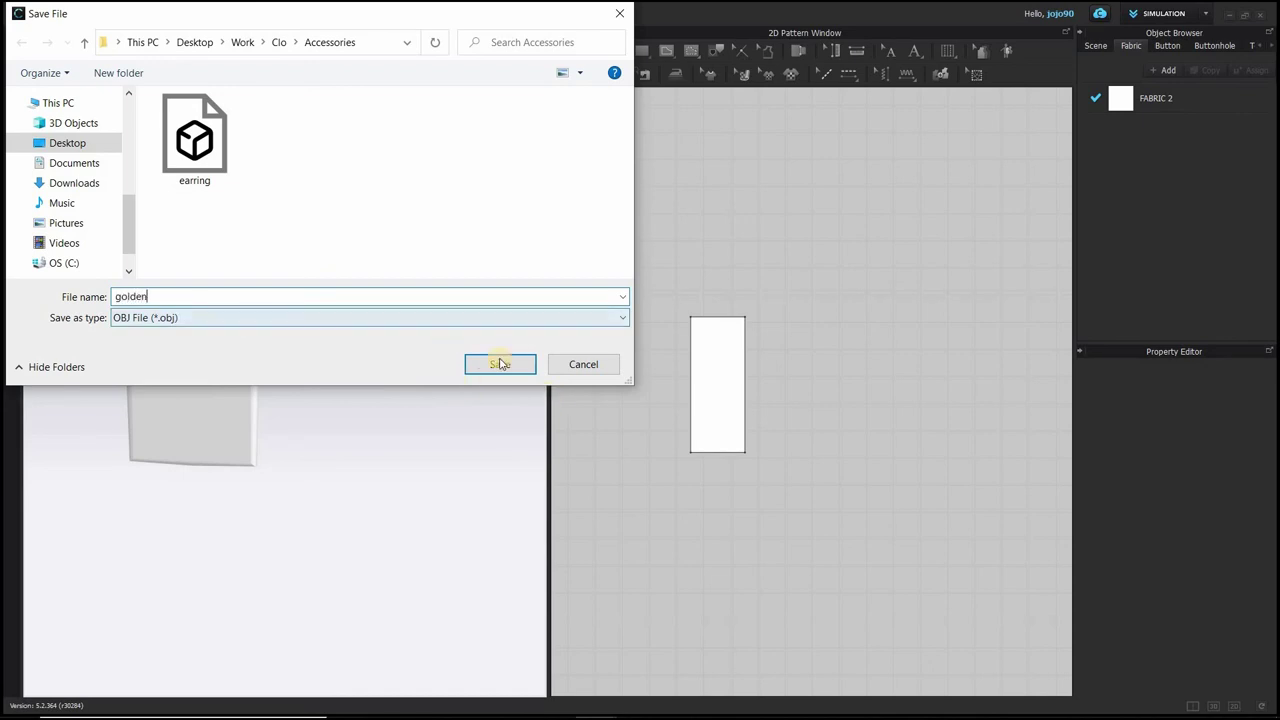
{"action": "key", "text": "Return"}
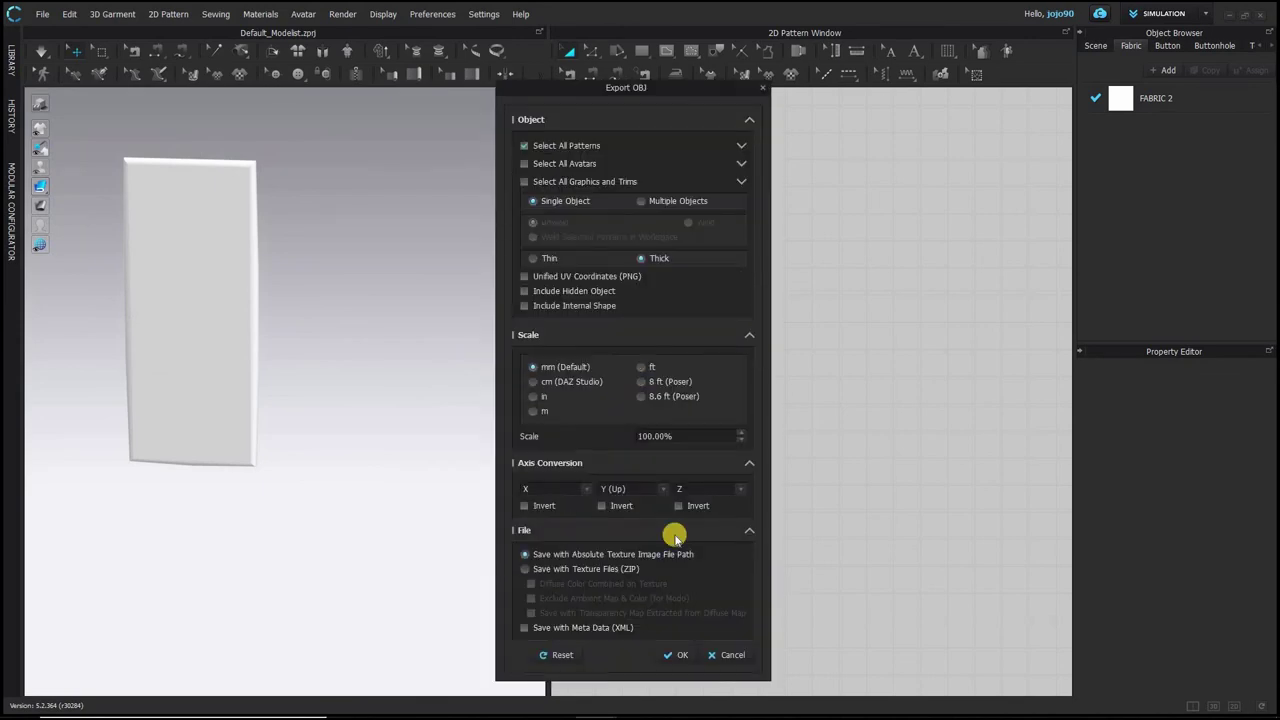
{"action": "left_click", "coordinate": [676, 654]}
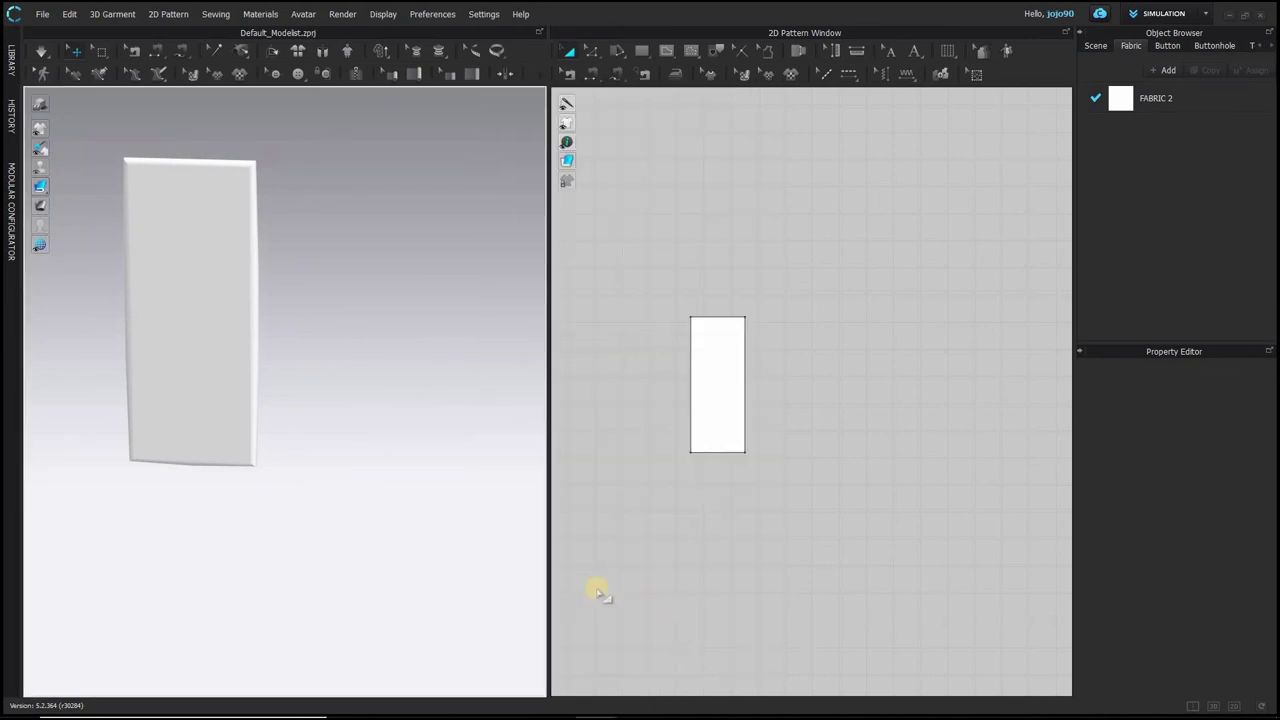
- Switch to the CLO window with the blue dress and import the golden OBJ as a trim scaled to 50%
{"action": "left_click", "coordinate": [598, 701]}
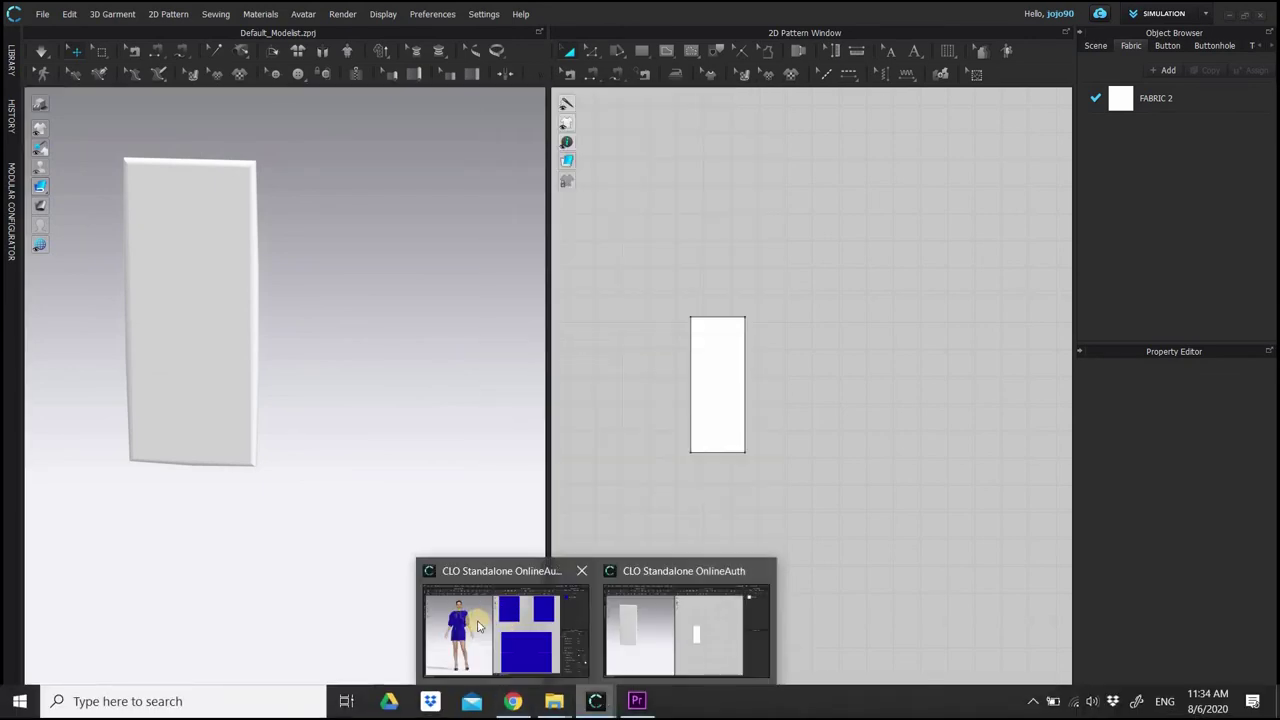
{"action": "left_click", "coordinate": [478, 626]}
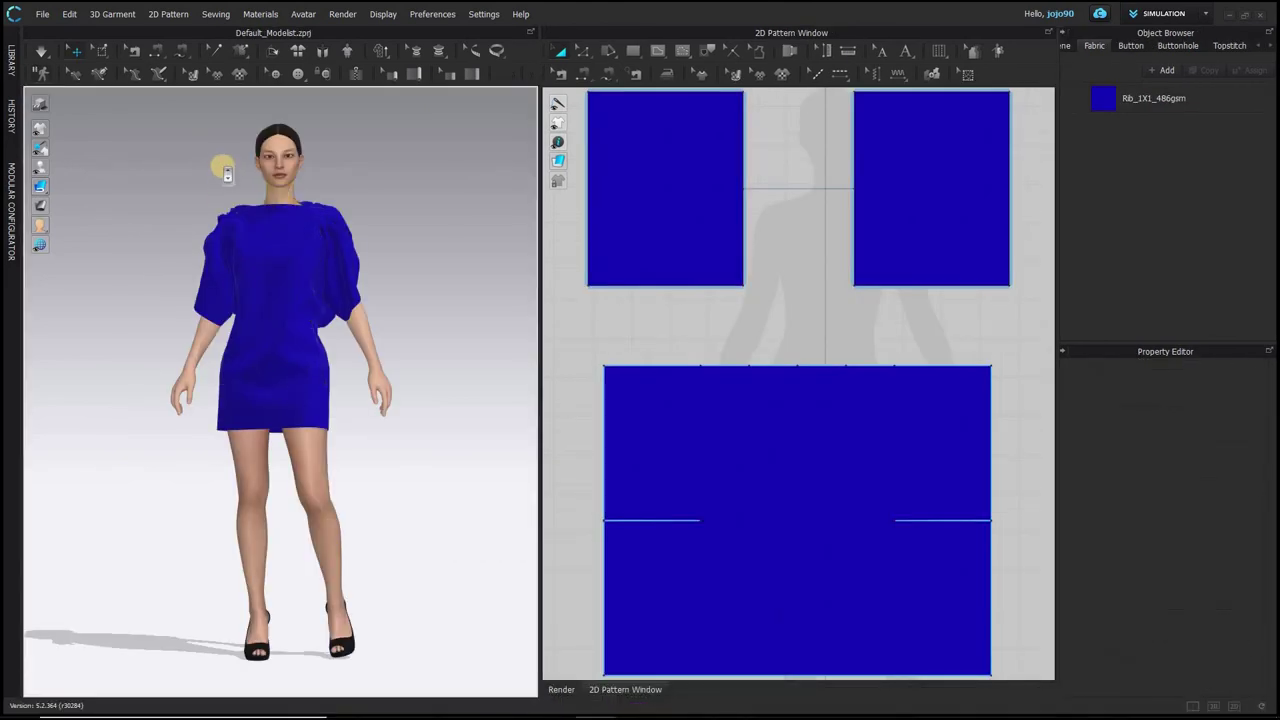
{"action": "middle_click_drag", "start_coordinate": [224, 160], "coordinate": [267, 419]}
{"action": "scroll", "coordinate": [292, 322], "scroll_direction": "up", "scroll_amount": 5}
{"action": "left_click", "coordinate": [46, 18]}
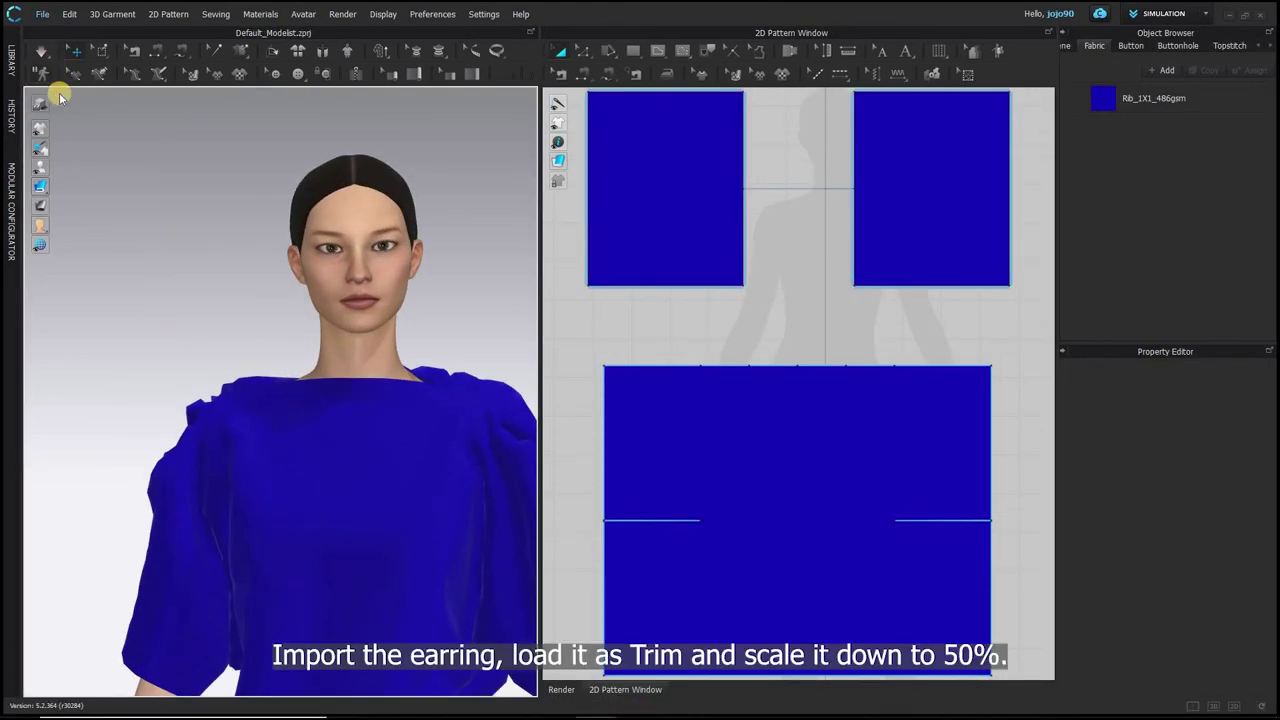
{"action": "mouse_move", "coordinate": [72, 177]}
{"action": "left_click", "coordinate": [190, 210]}
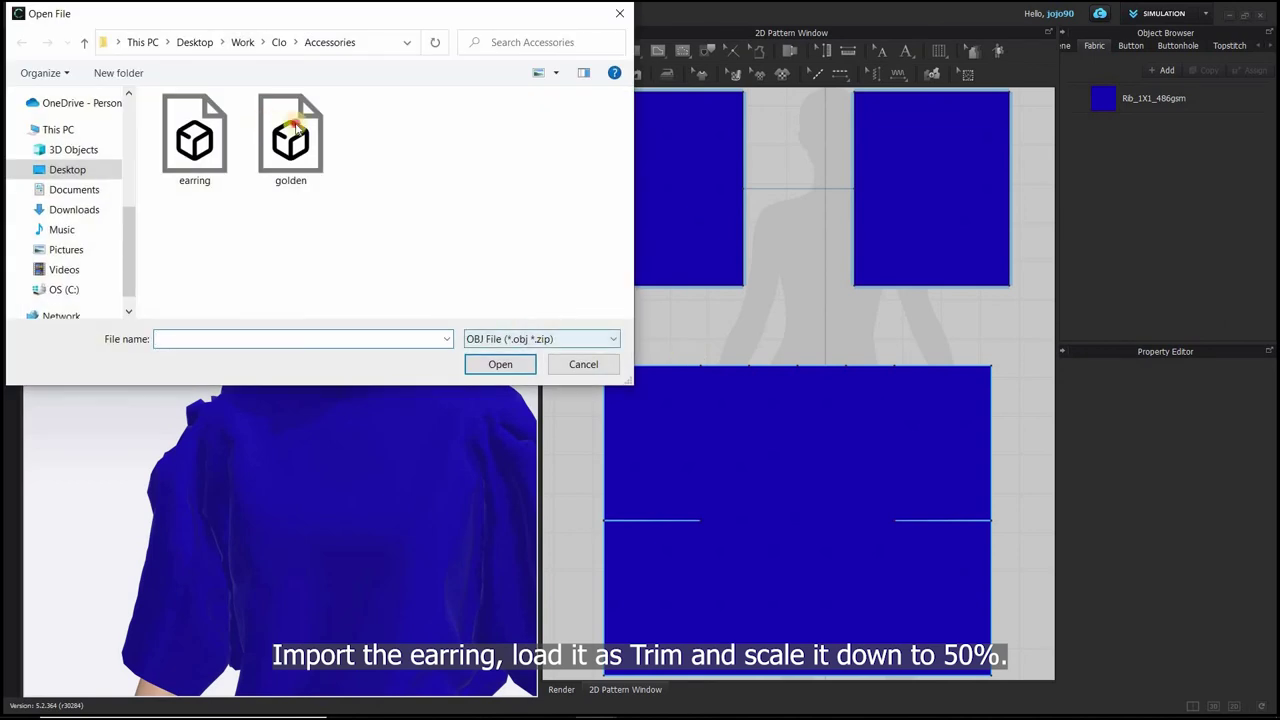
{"action": "left_click", "coordinate": [290, 140]}
{"action": "left_click", "coordinate": [506, 370]}
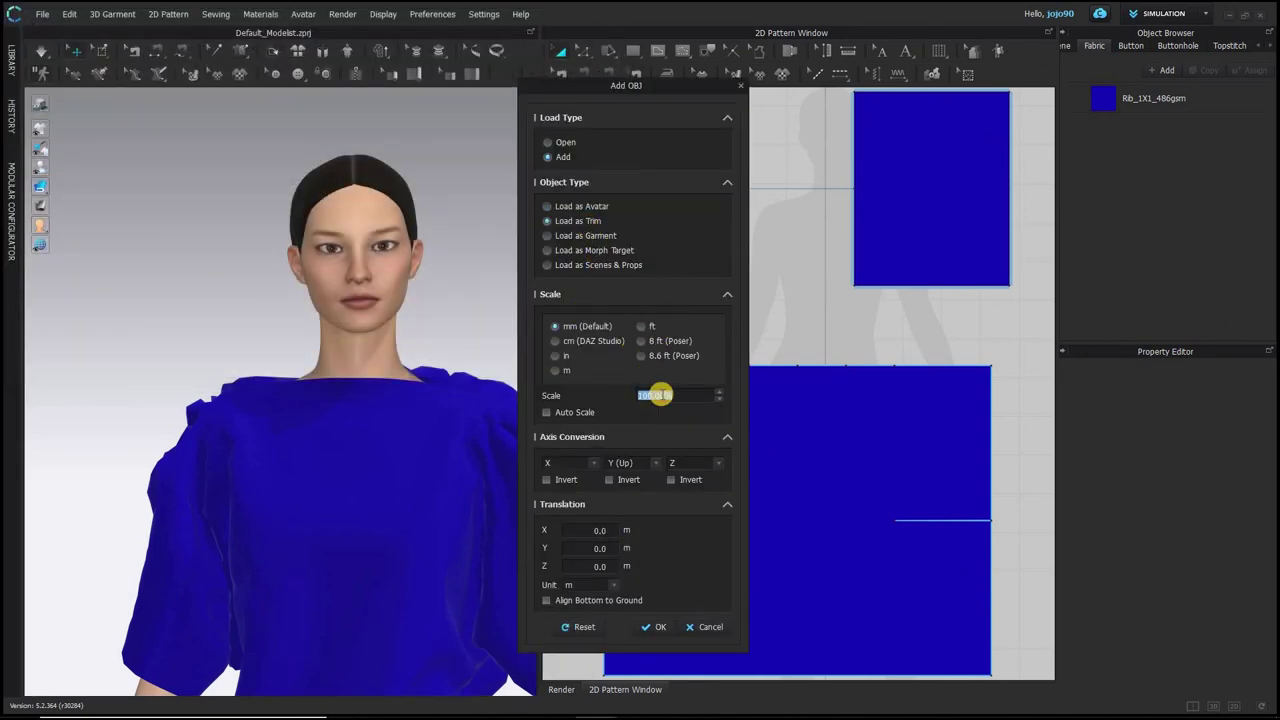
{"action": "type", "text": "50"}
{"action": "left_click", "coordinate": [333, 361]}
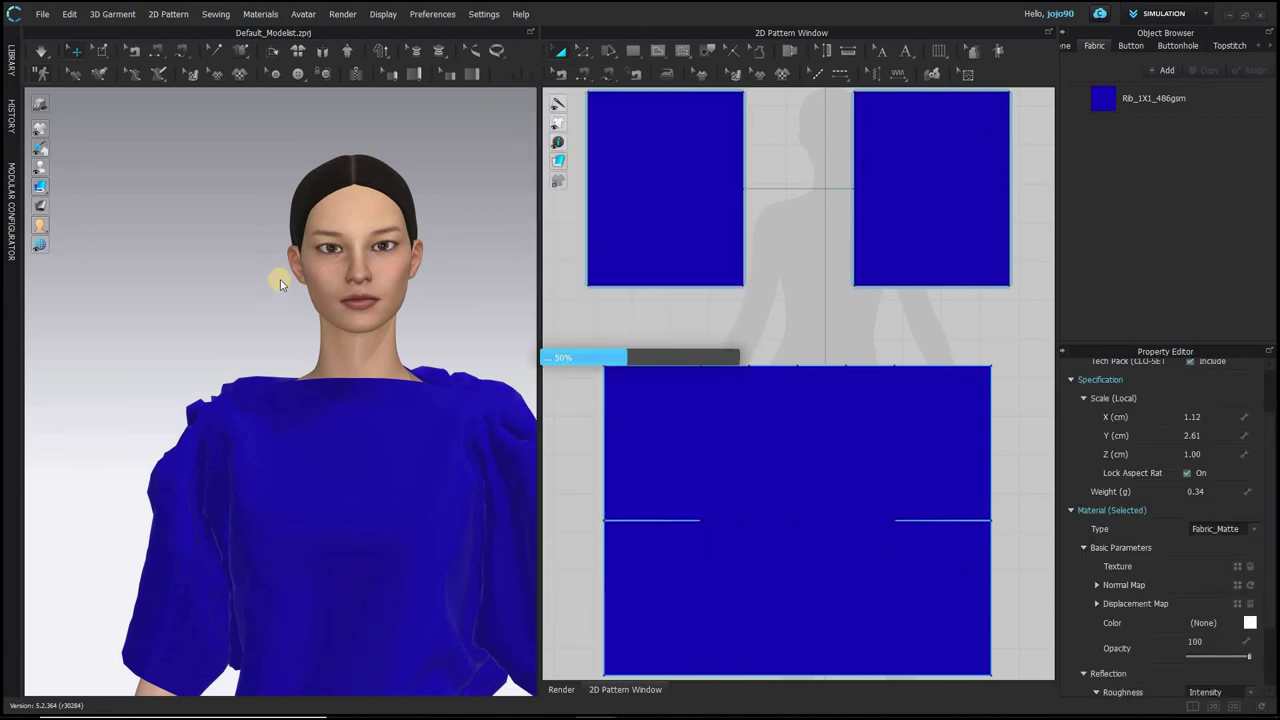
- Move the imported trim up from beside the shoulder to the avatar's head, close to her right ear
{"action": "left_click_drag", "start_coordinate": [184, 327], "coordinate": [235, 186]}
{"action": "scroll", "coordinate": [257, 194], "scroll_direction": "up", "scroll_amount": 5}
{"action": "middle_click_drag", "start_coordinate": [263, 222], "coordinate": [264, 342]}
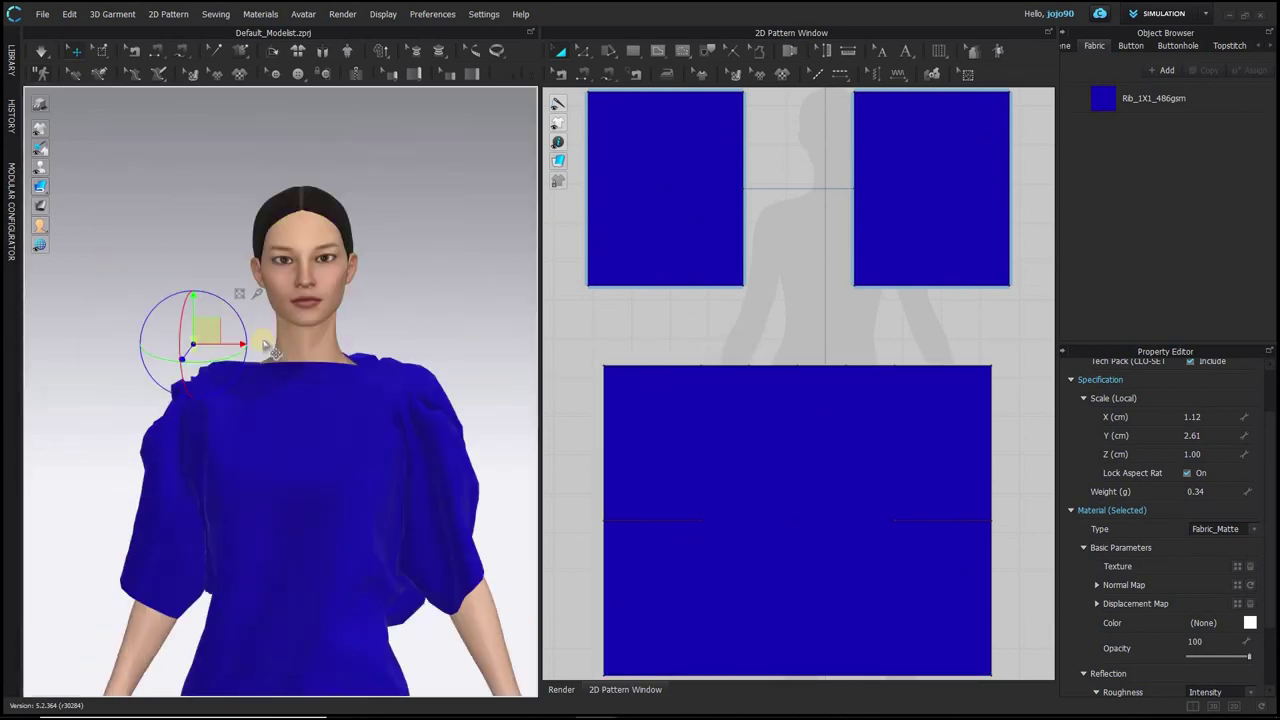
{"action": "scroll", "coordinate": [265, 345], "scroll_direction": "up", "scroll_amount": 5}
{"action": "left_click_drag", "start_coordinate": [136, 281], "coordinate": [251, 181]}
{"action": "middle_click_drag", "start_coordinate": [256, 188], "coordinate": [258, 268]}
{"action": "right_click_drag", "start_coordinate": [262, 275], "coordinate": [423, 303]}
{"action": "left_click_drag", "start_coordinate": [459, 313], "coordinate": [297, 315]}
{"action": "right_click_drag", "start_coordinate": [396, 275], "coordinate": [306, 274]}
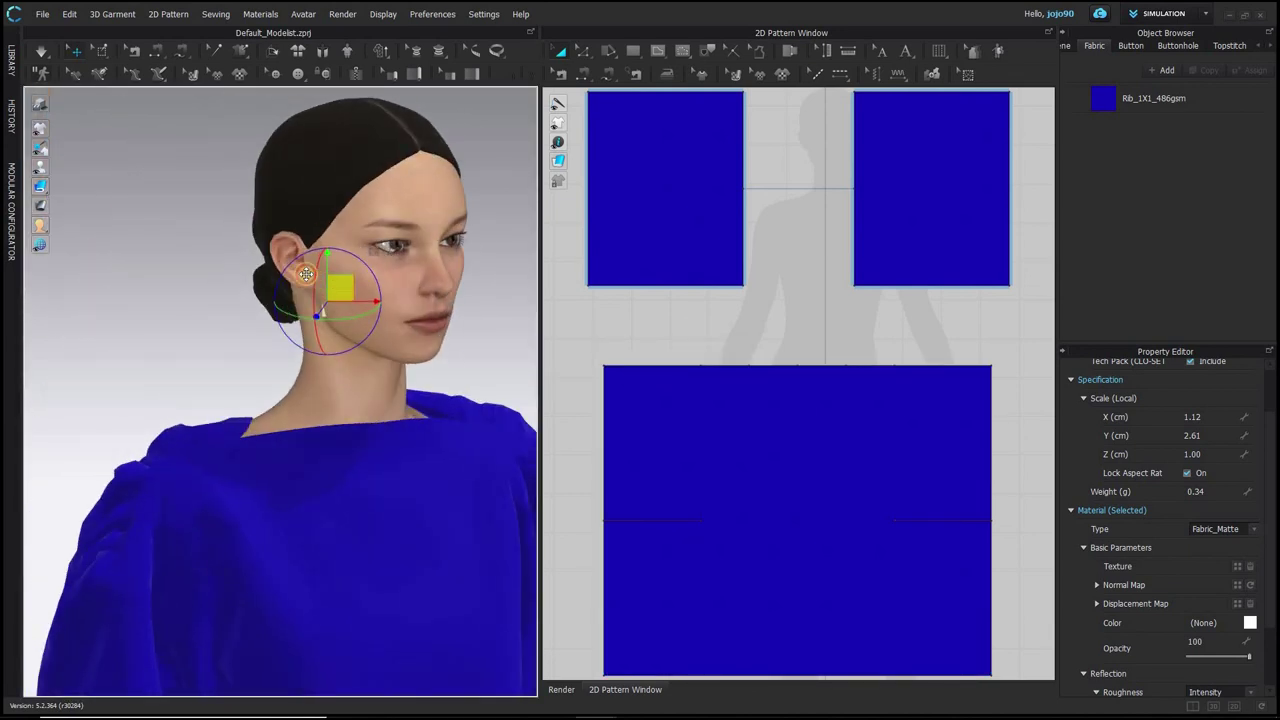
- Position the earring directly under the right earlobe and adjust its placement from front and side
{"action": "left_click_drag", "start_coordinate": [340, 288], "coordinate": [312, 270]}
{"action": "right_click_drag", "start_coordinate": [312, 270], "coordinate": [392, 272]}
{"action": "left_click_drag", "start_coordinate": [320, 274], "coordinate": [332, 273]}
{"action": "scroll", "coordinate": [332, 271], "scroll_direction": "up", "scroll_amount": 5}
{"action": "left_click_drag", "start_coordinate": [300, 331], "coordinate": [338, 365]}
{"action": "left_click_drag", "start_coordinate": [281, 355], "coordinate": [314, 389]}
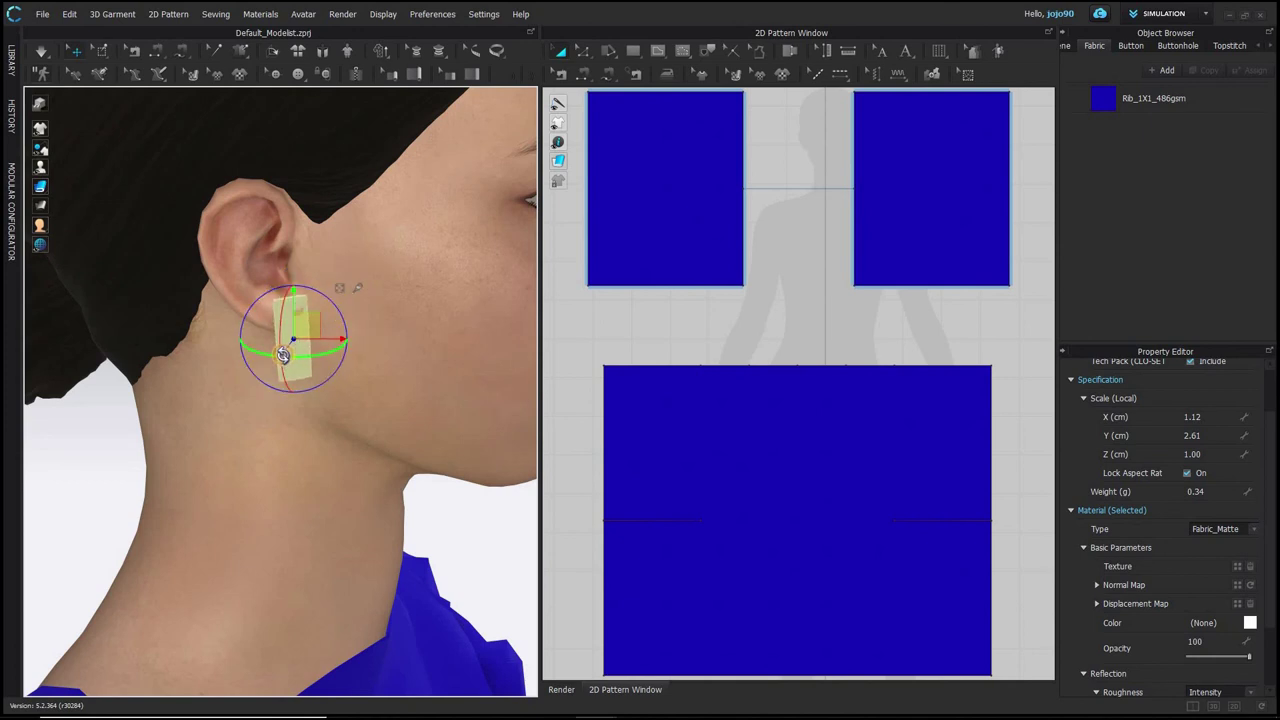
{"action": "right_click_drag", "start_coordinate": [312, 364], "coordinate": [445, 354]}
{"action": "left_click_drag", "start_coordinate": [314, 321], "coordinate": [318, 325]}
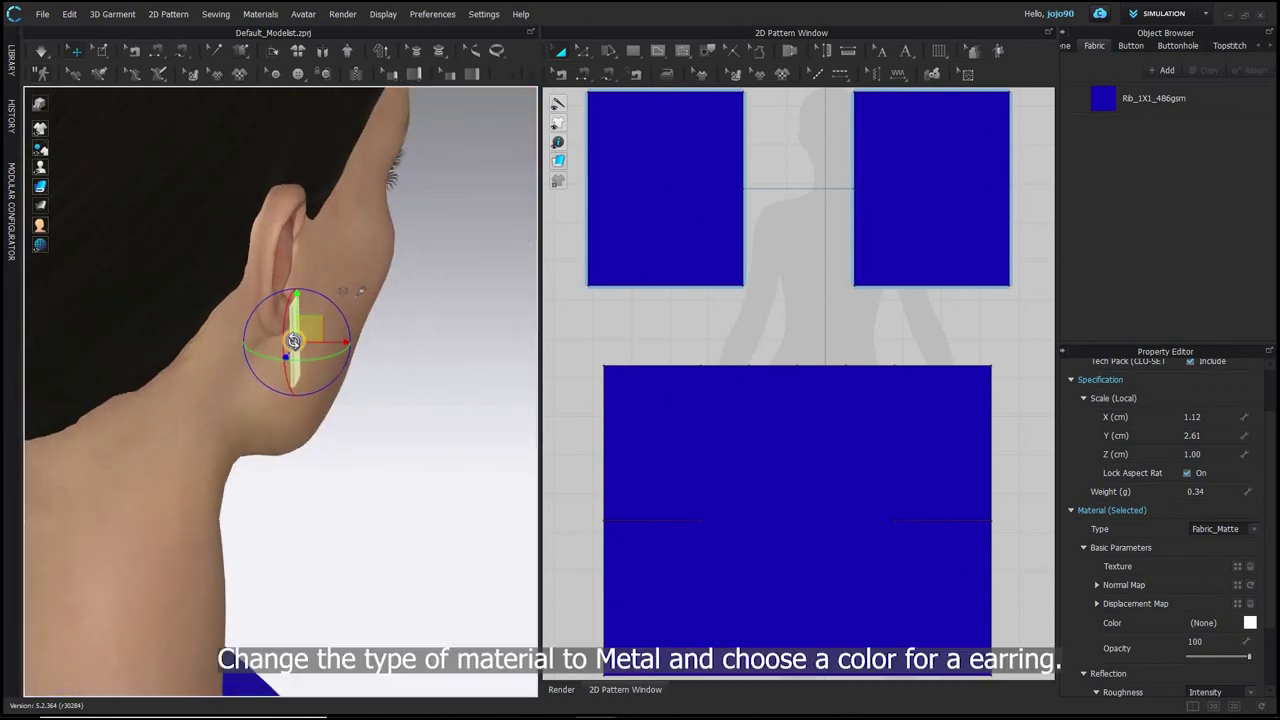
{"action": "right_click_drag", "start_coordinate": [293, 341], "coordinate": [188, 369]}
- Change the earring's material type to Metal and its color to the Pantone swatch Alluring Apricot
{"action": "left_click", "coordinate": [302, 347]}
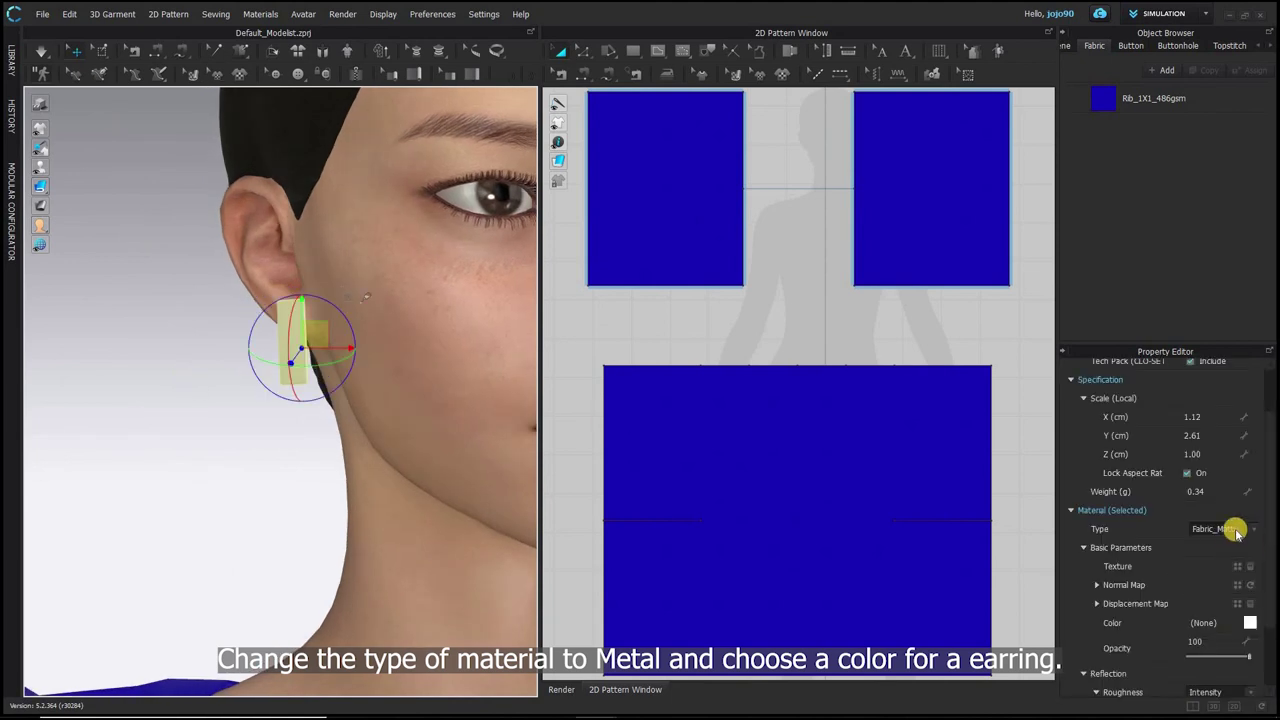
{"action": "left_click", "coordinate": [1251, 533]}
{"action": "left_click", "coordinate": [1209, 660]}
{"action": "left_click", "coordinate": [1247, 624]}
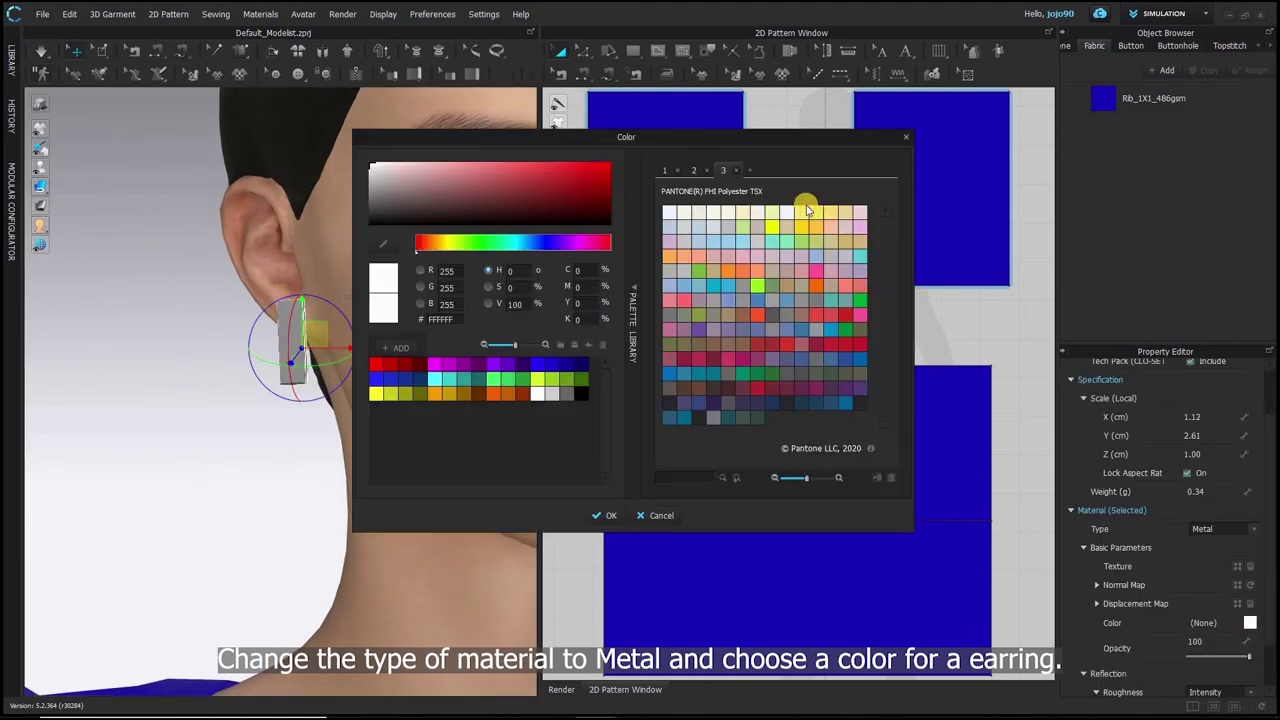
{"action": "left_click", "coordinate": [829, 224]}
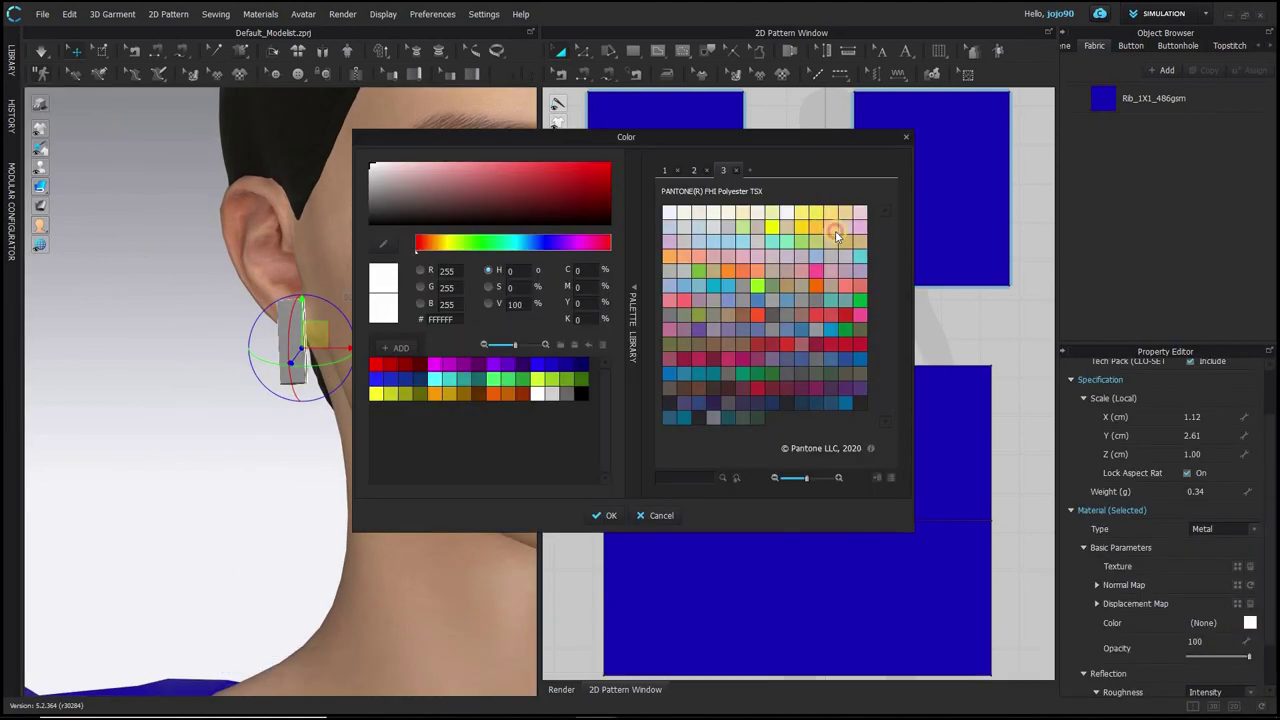
{"action": "left_click", "coordinate": [606, 516]}
{"action": "left_click", "coordinate": [166, 504]}
- Examine the recolored earring on the avatar's right ear from the side and the front
{"action": "key", "text": "0"}
{"action": "right_click_drag", "start_coordinate": [465, 545], "coordinate": [309, 453]}
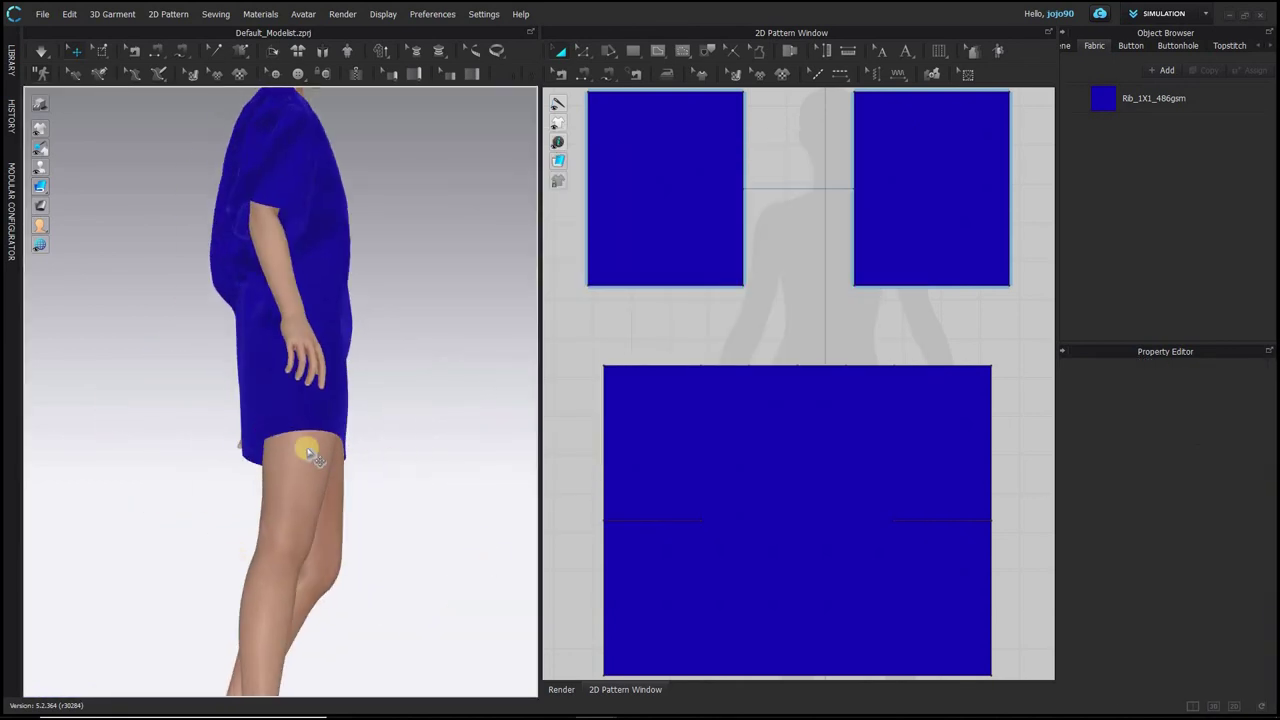
{"action": "key", "text": "2"}
{"action": "scroll", "coordinate": [265, 133], "scroll_direction": "up", "scroll_amount": 5}
{"action": "middle_click_drag", "start_coordinate": [285, 208], "coordinate": [310, 600]}
{"action": "scroll", "coordinate": [277, 263], "scroll_direction": "up", "scroll_amount": 6}
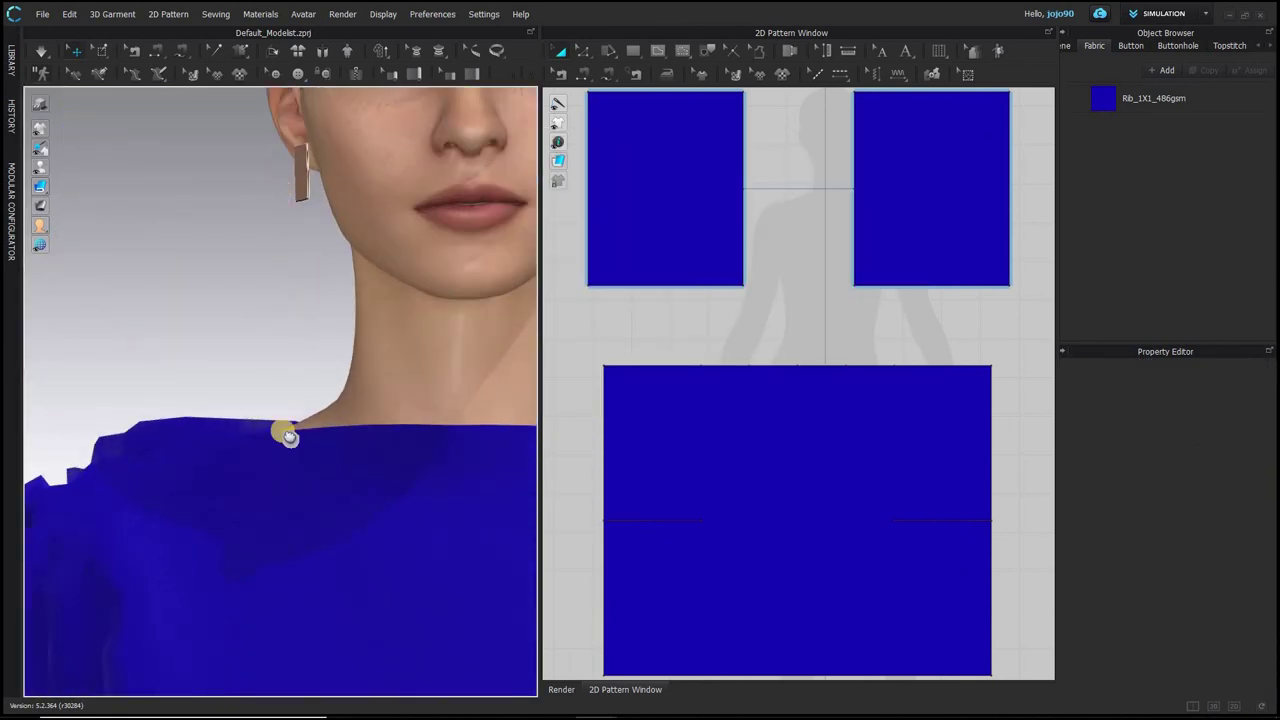
{"action": "middle_click_drag", "start_coordinate": [286, 431], "coordinate": [286, 635]}
{"action": "scroll", "coordinate": [180, 377], "scroll_direction": "up", "scroll_amount": 2}
{"action": "mouse_move", "coordinate": [180, 377]}
{"action": "right_mouse_down"}
{"action": "mouse_move", "coordinate": [289, 369]}
{"action": "mouse_move", "coordinate": [226, 397]}
{"action": "mouse_move", "coordinate": [170, 400]}
{"action": "right_mouse_up"}
- Adjust the right earring's placement under the earlobe, checking it from side and three-quarter angles
{"action": "left_click_drag", "start_coordinate": [215, 410], "coordinate": [206, 417]}
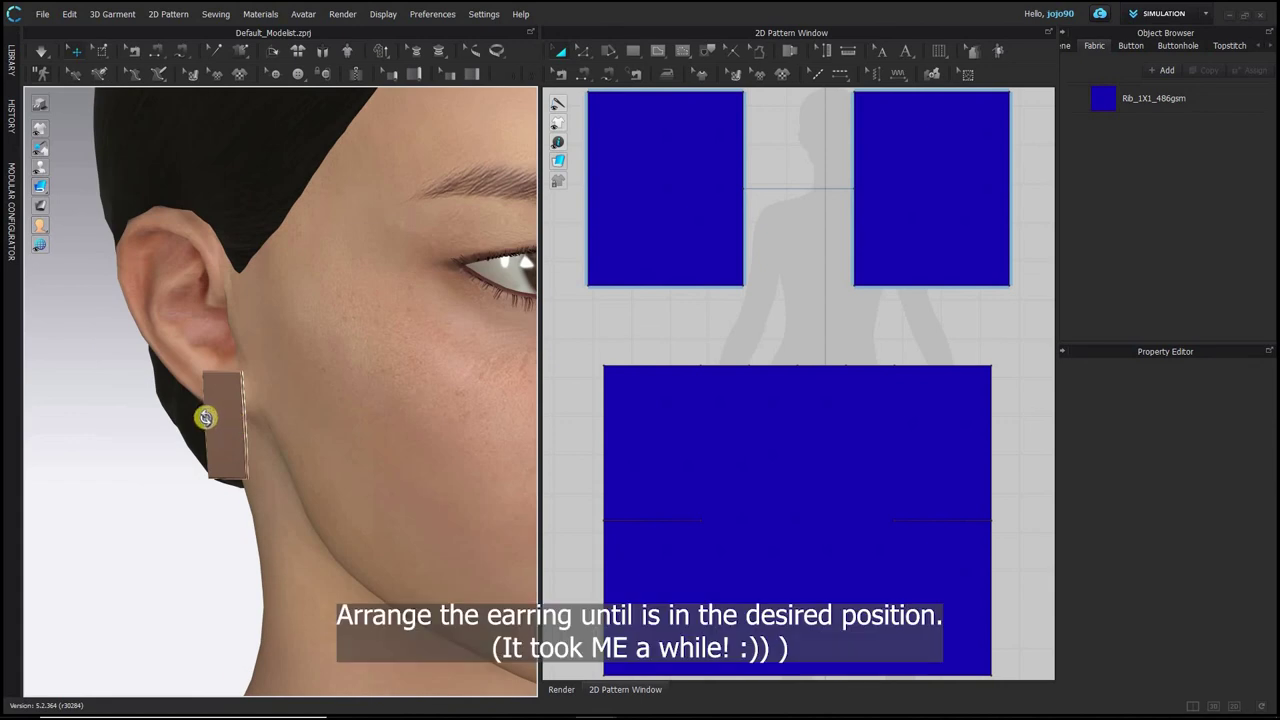
{"action": "right_click_drag", "start_coordinate": [206, 417], "coordinate": [335, 378]}
{"action": "left_click", "coordinate": [188, 383]}
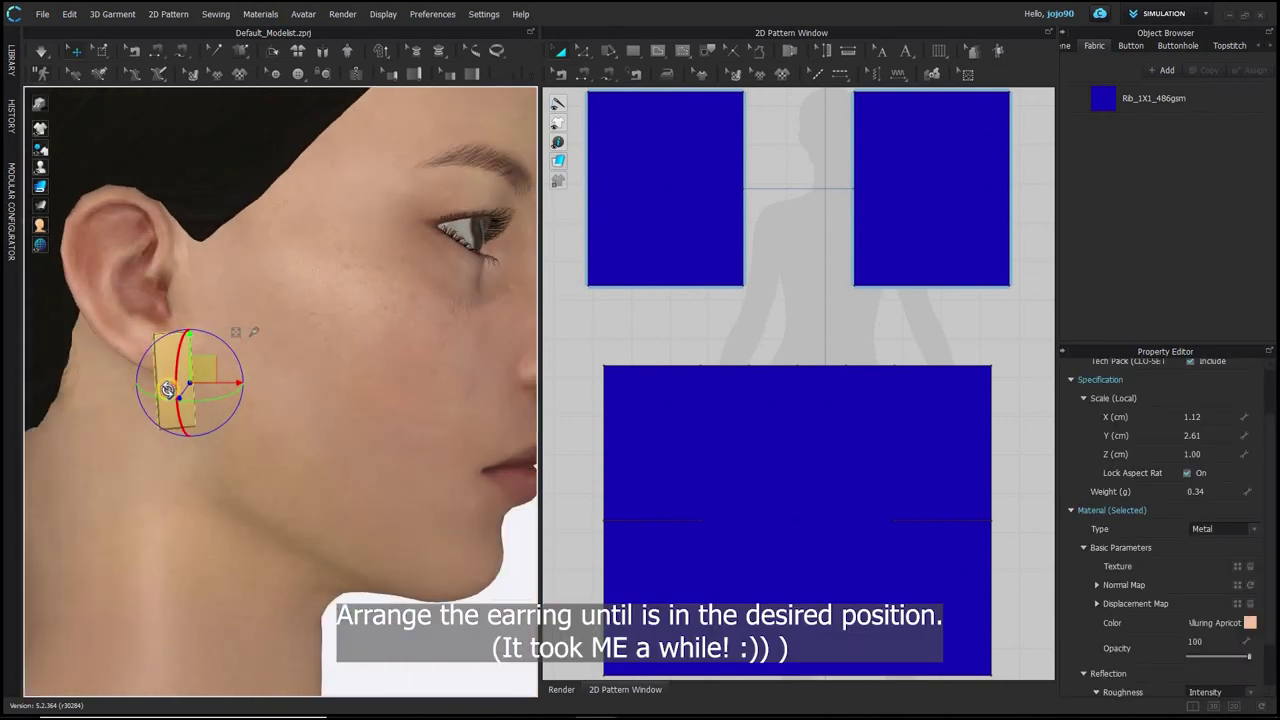
{"action": "right_click_drag", "start_coordinate": [169, 391], "coordinate": [260, 355]}
{"action": "right_click_drag", "start_coordinate": [300, 470], "coordinate": [166, 490]}
{"action": "left_click", "coordinate": [166, 497]}
{"action": "scroll", "coordinate": [174, 423], "scroll_direction": "down", "scroll_amount": 8}
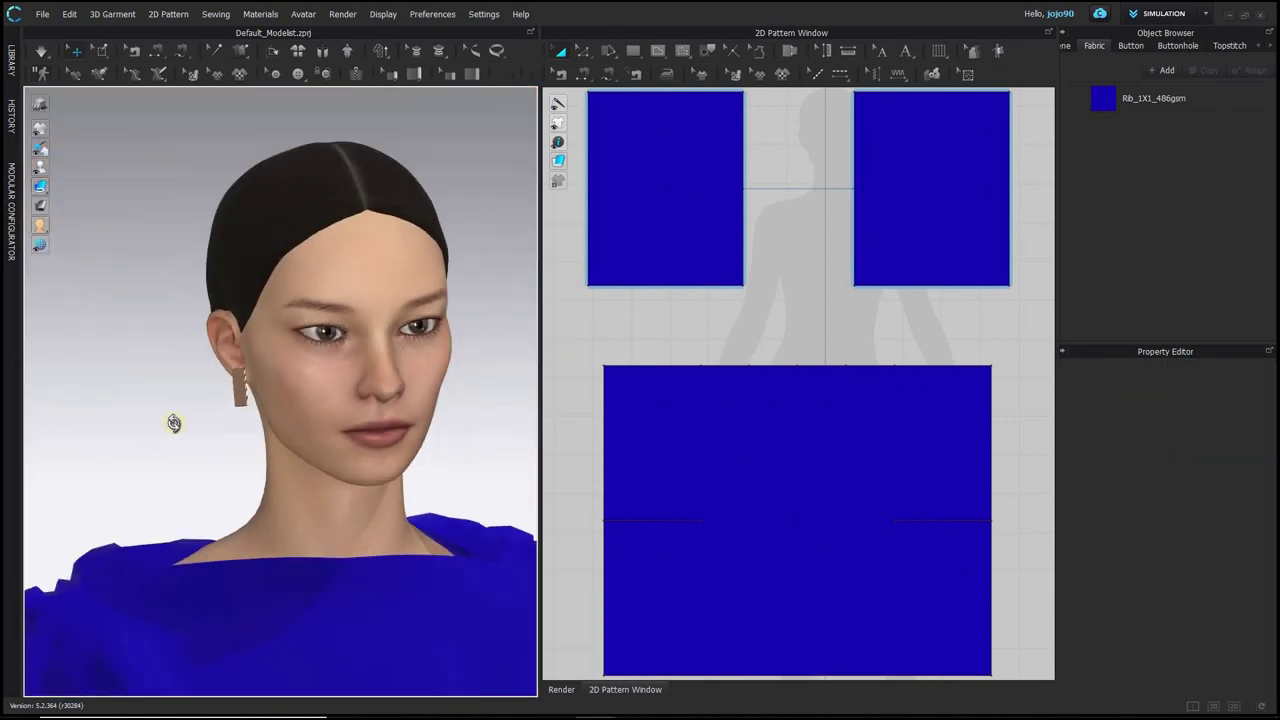
- Copy the right earring and paste the duplicate near the avatar's left ear
{"action": "right_click_drag", "start_coordinate": [310, 392], "coordinate": [243, 390]}
{"action": "left_click", "coordinate": [243, 390]}
{"action": "left_click", "coordinate": [444, 414]}
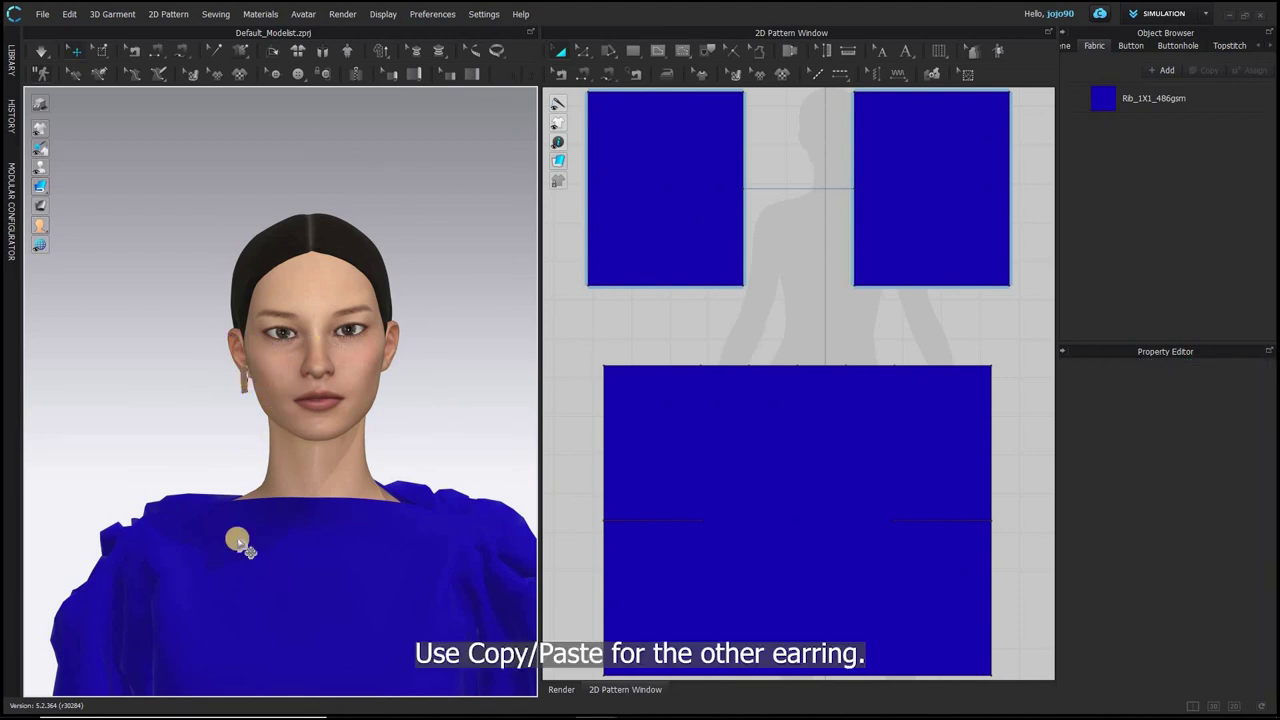
{"action": "left_click", "coordinate": [250, 542]}
{"action": "left_click_drag", "start_coordinate": [250, 540], "coordinate": [397, 368]}
{"action": "scroll", "coordinate": [397, 368], "scroll_direction": "up", "scroll_amount": 8}
{"action": "right_click_drag", "start_coordinate": [330, 362], "coordinate": [315, 405]}
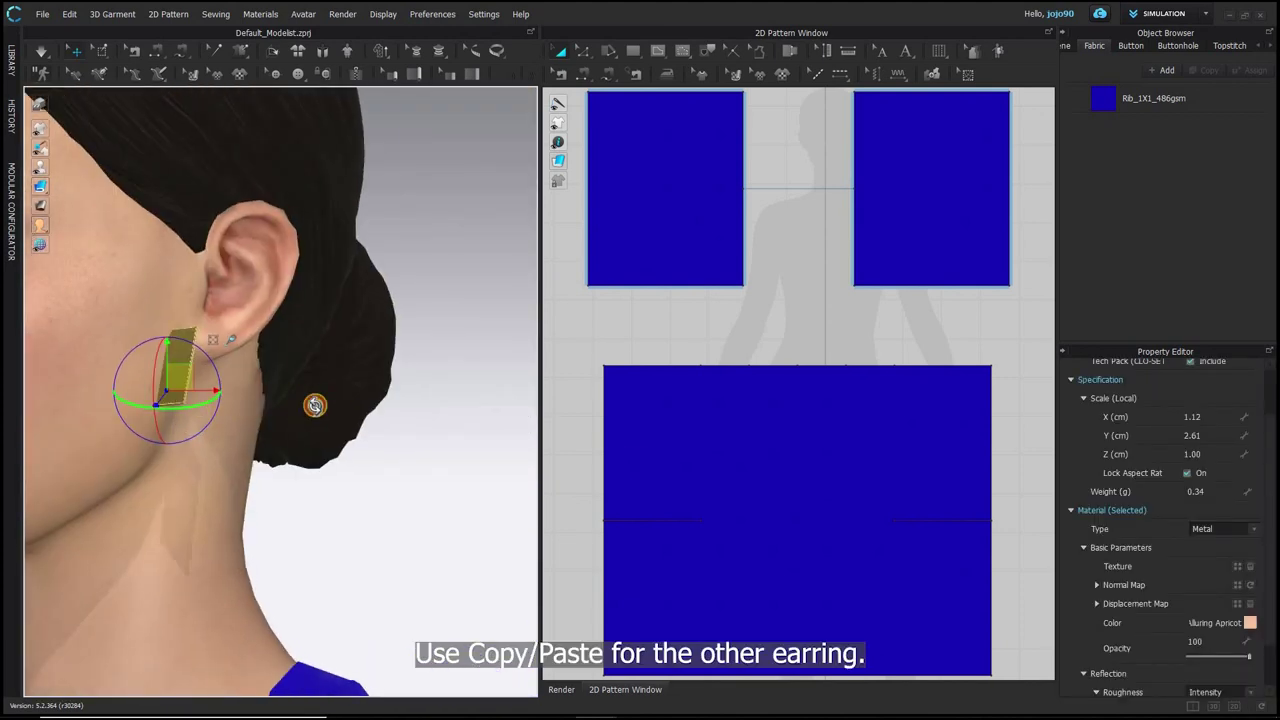
- Move the duplicate earring from the jaw toward the left earlobe, checking its depth from side and behind
{"action": "left_click_drag", "start_coordinate": [194, 375], "coordinate": [222, 376]}
{"action": "right_click_drag", "start_coordinate": [222, 378], "coordinate": [112, 385]}
{"action": "left_click_drag", "start_coordinate": [277, 390], "coordinate": [265, 391]}
{"action": "right_click_drag", "start_coordinate": [290, 402], "coordinate": [232, 410]}
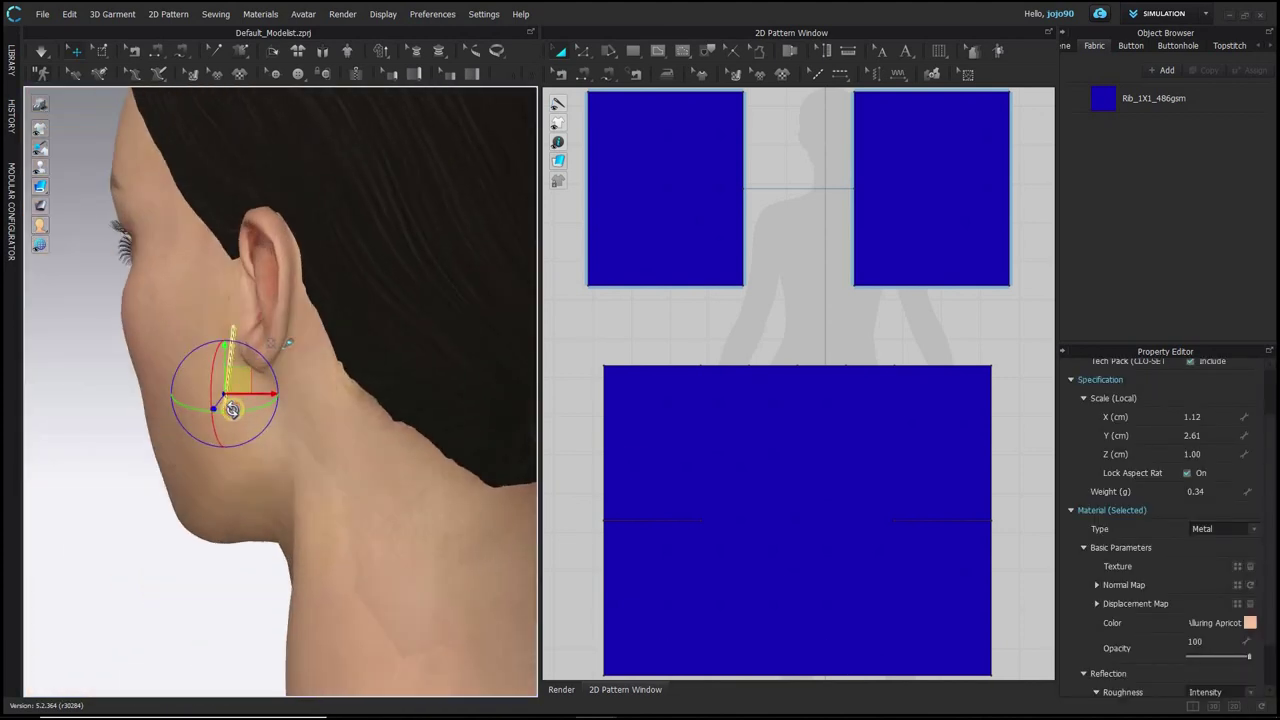
{"action": "right_click_drag", "start_coordinate": [390, 370], "coordinate": [485, 372]}
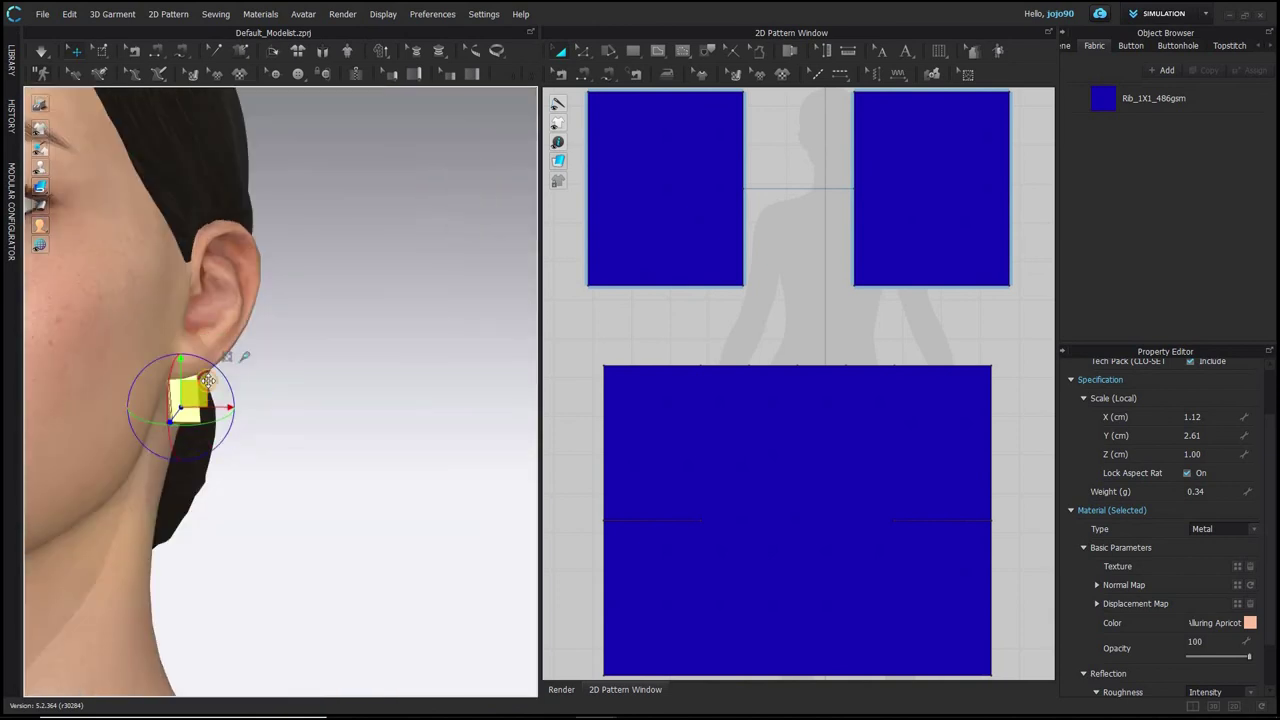
{"action": "right_click_drag", "start_coordinate": [290, 400], "coordinate": [225, 402]}
{"action": "left_click_drag", "start_coordinate": [193, 407], "coordinate": [198, 398]}
- Fine-tune the left earring's angle and position so that it hangs directly from the earlobe
{"action": "right_click_drag", "start_coordinate": [205, 360], "coordinate": [192, 437]}
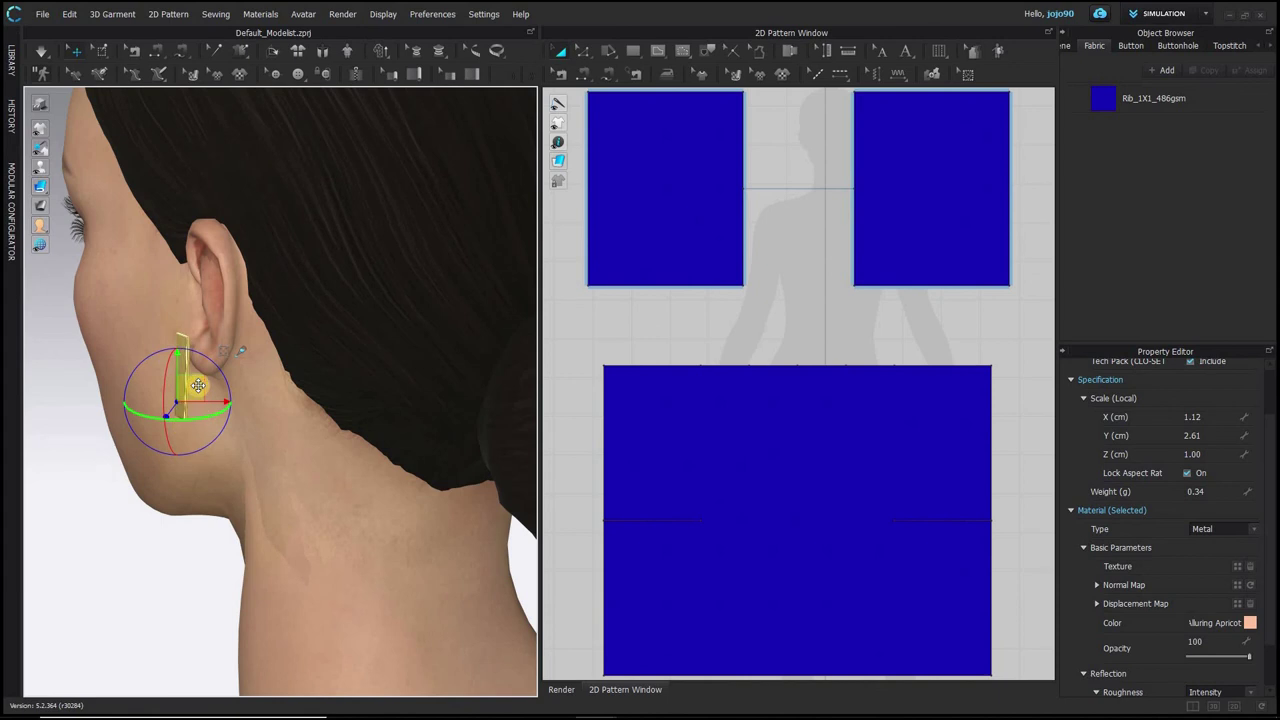
{"action": "right_click_drag", "start_coordinate": [198, 386], "coordinate": [770, 440]}
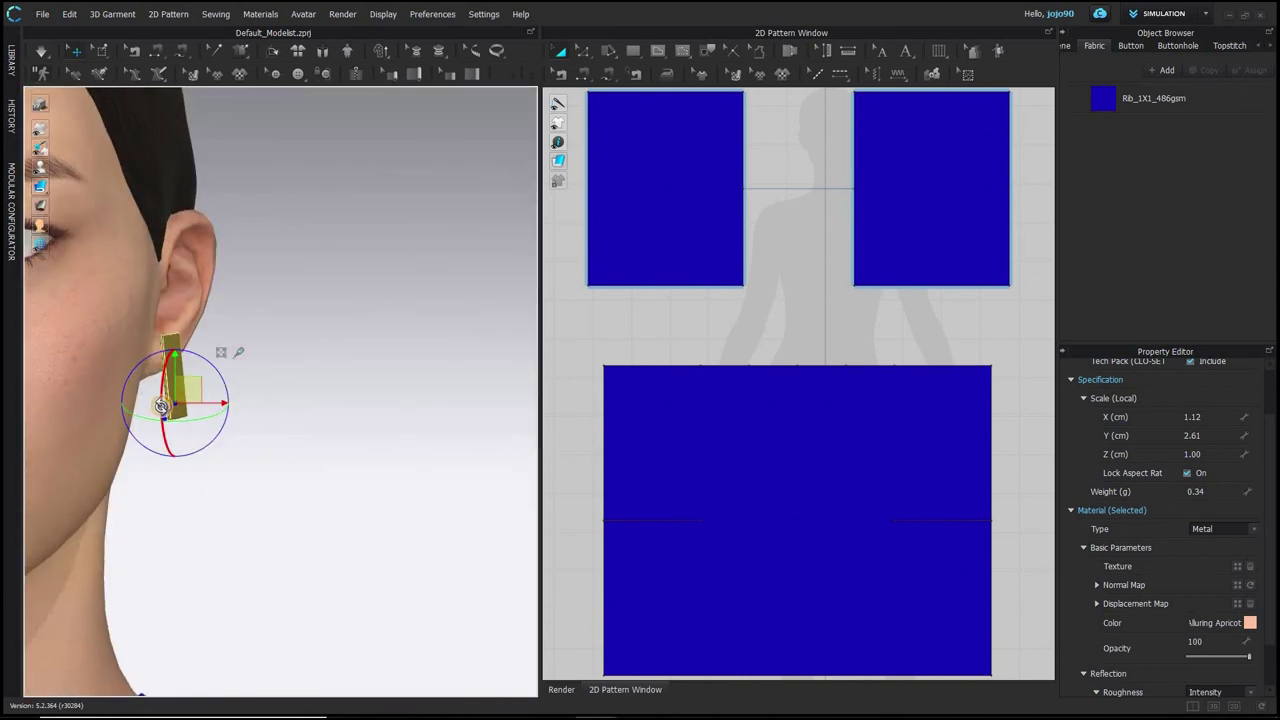
{"action": "right_click_drag", "start_coordinate": [227, 384], "coordinate": [530, 395]}
{"action": "left_click", "coordinate": [157, 373]}
{"action": "left_click", "coordinate": [173, 372]}
{"action": "right_click_drag", "start_coordinate": [186, 366], "coordinate": [12, 380]}
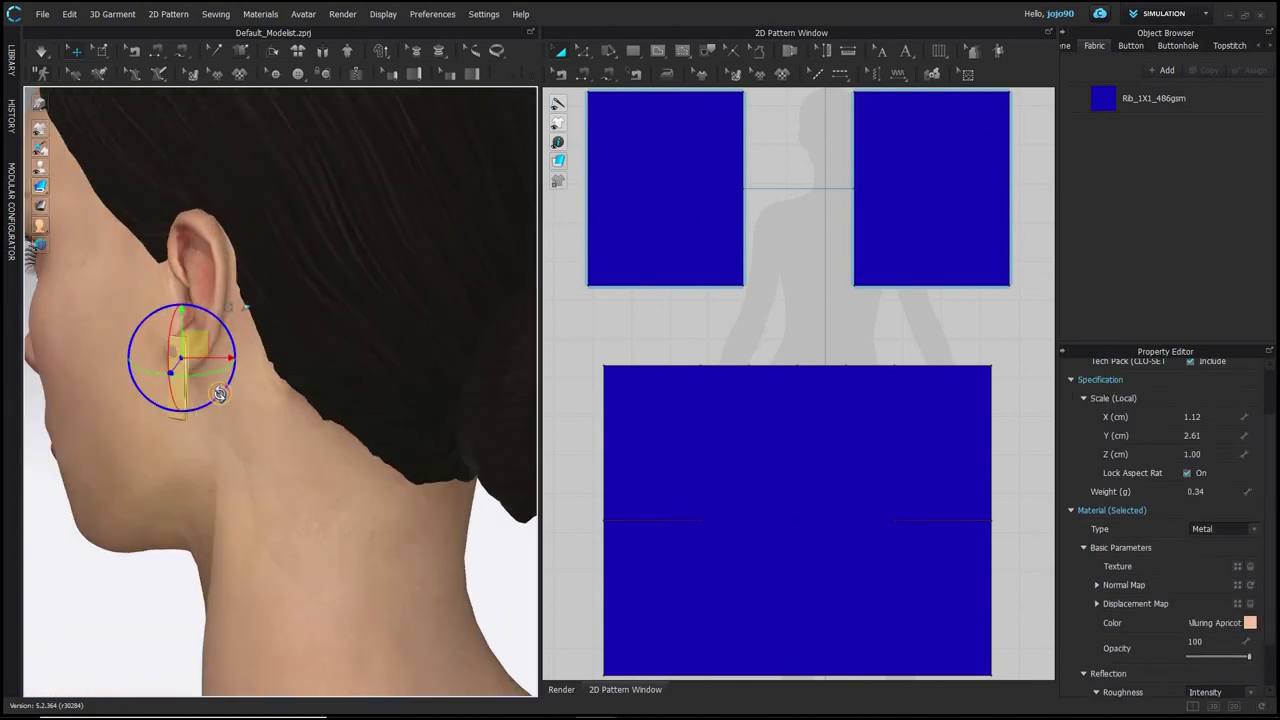
{"action": "left_click", "coordinate": [103, 508]}
- Examine both earrings on the avatar from the front and the side to compare their placement
{"action": "right_click_drag", "start_coordinate": [103, 508], "coordinate": [334, 403]}
{"action": "left_click", "coordinate": [334, 403]}
{"action": "key", "text": "2"}
{"action": "scroll", "coordinate": [274, 134], "scroll_direction": "up", "scroll_amount": 6}
{"action": "middle_click_drag", "start_coordinate": [274, 134], "coordinate": [269, 409]}
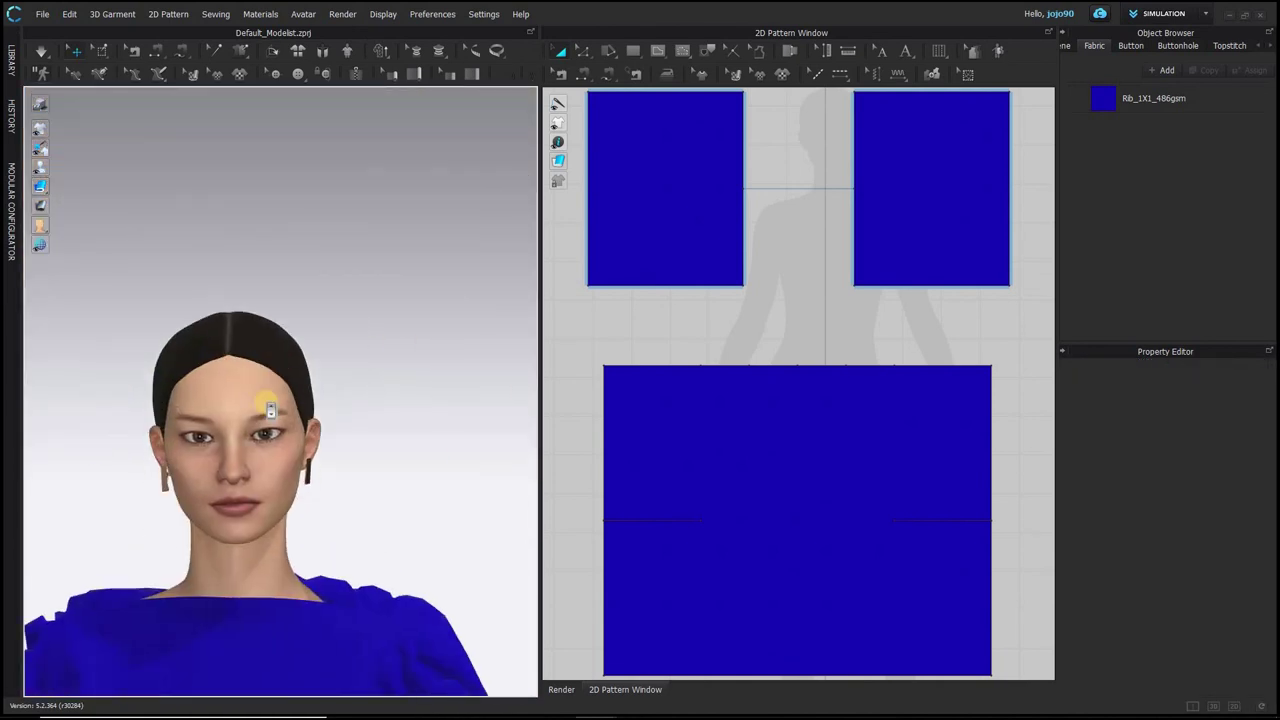
{"action": "right_click_drag", "start_coordinate": [269, 409], "coordinate": [335, 455]}
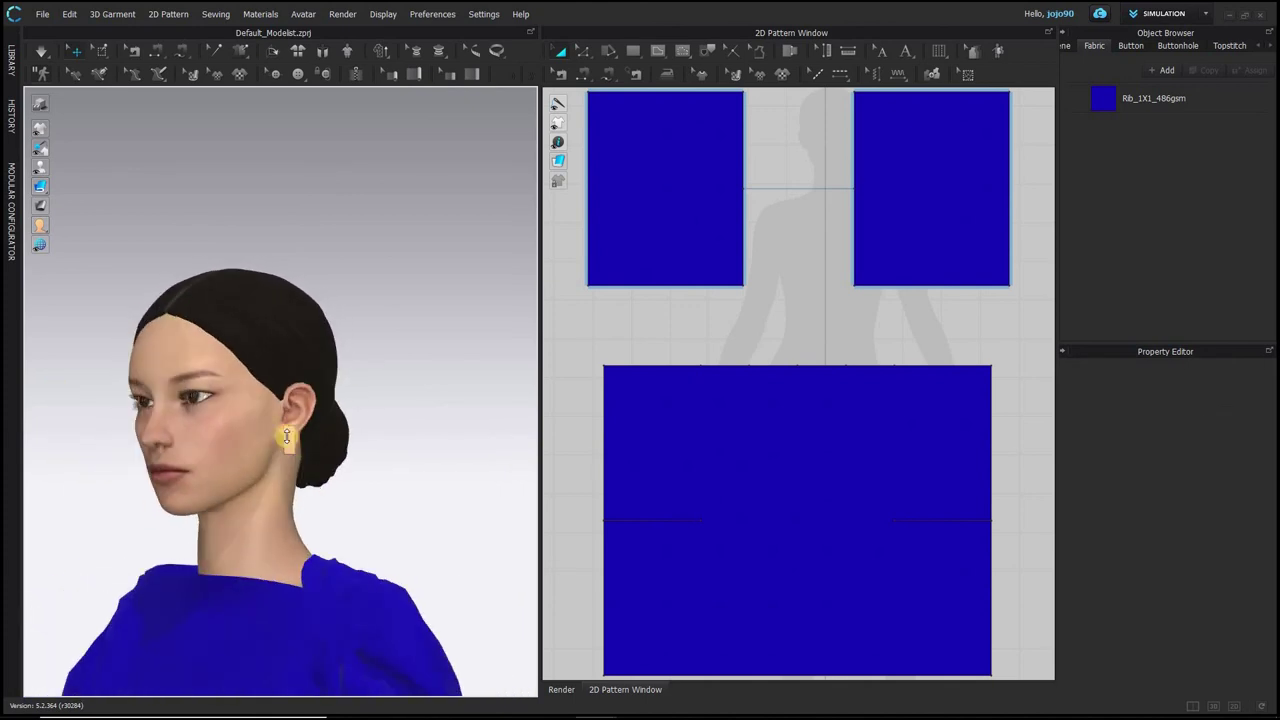
{"action": "left_click", "coordinate": [288, 441]}
{"action": "left_click", "coordinate": [367, 406]}
{"action": "right_click_drag", "start_coordinate": [367, 406], "coordinate": [392, 460]}
- Replace the avatar's hair with the black tied-back hairstyle with bangs from the library and check the full look
{"action": "left_click", "coordinate": [9, 52]}
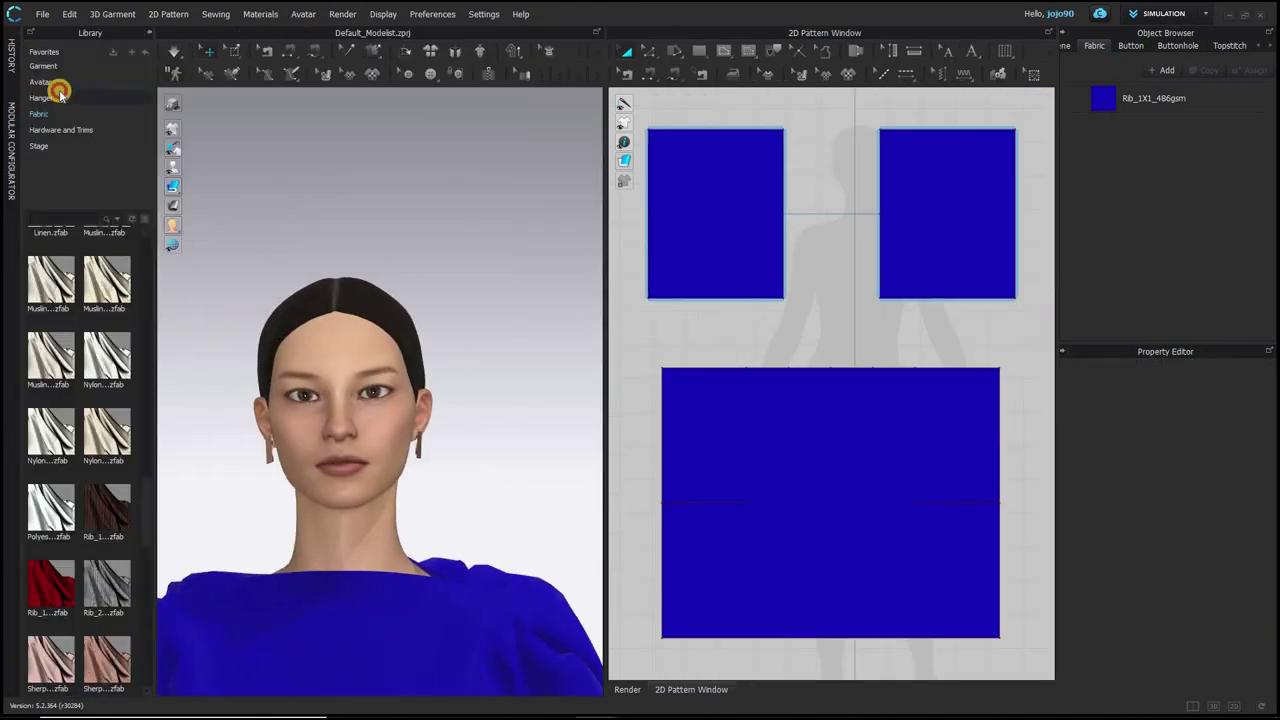
{"action": "double_click", "coordinate": [54, 86]}
{"action": "double_click", "coordinate": [107, 340]}
{"action": "double_click", "coordinate": [108, 350]}
{"action": "double_click", "coordinate": [106, 335]}
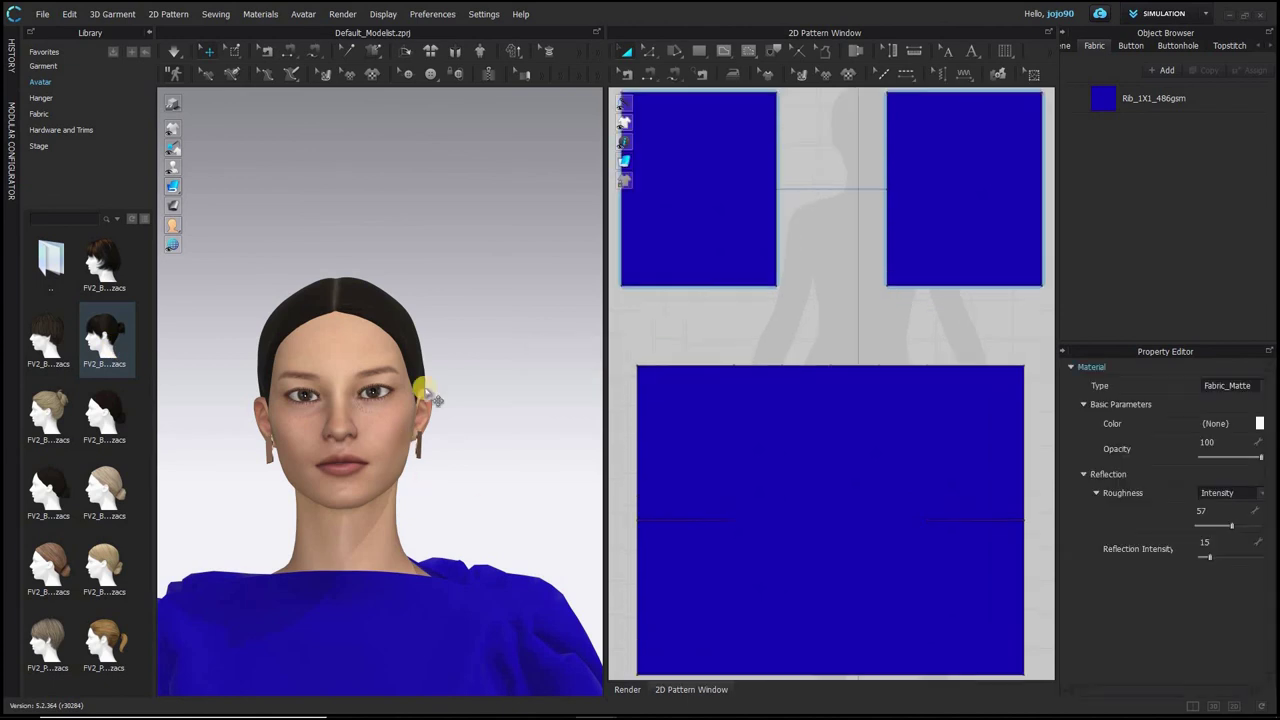
{"action": "scroll", "coordinate": [320, 368], "scroll_direction": "up", "scroll_amount": 6}
{"action": "middle_click_drag", "start_coordinate": [352, 370], "coordinate": [285, 660]}
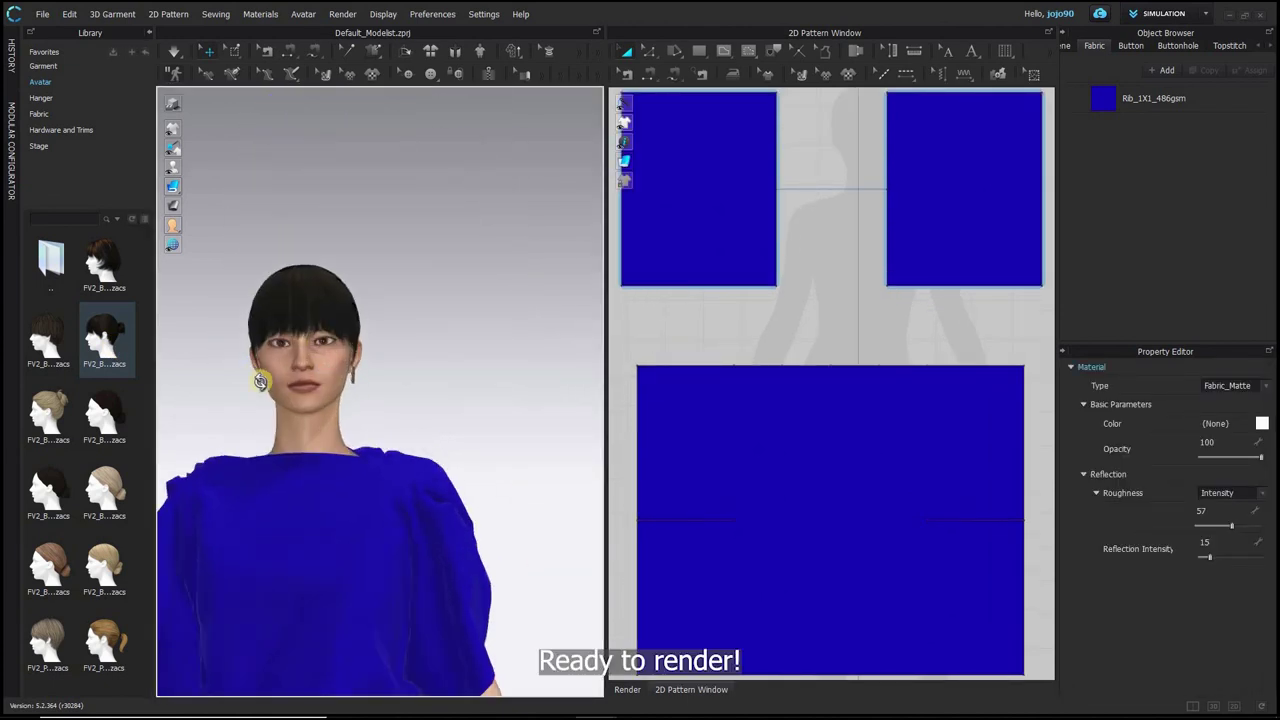
{"action": "right_click_drag", "start_coordinate": [264, 381], "coordinate": [298, 372]}
{"action": "right_click_drag", "start_coordinate": [409, 360], "coordinate": [374, 362]}
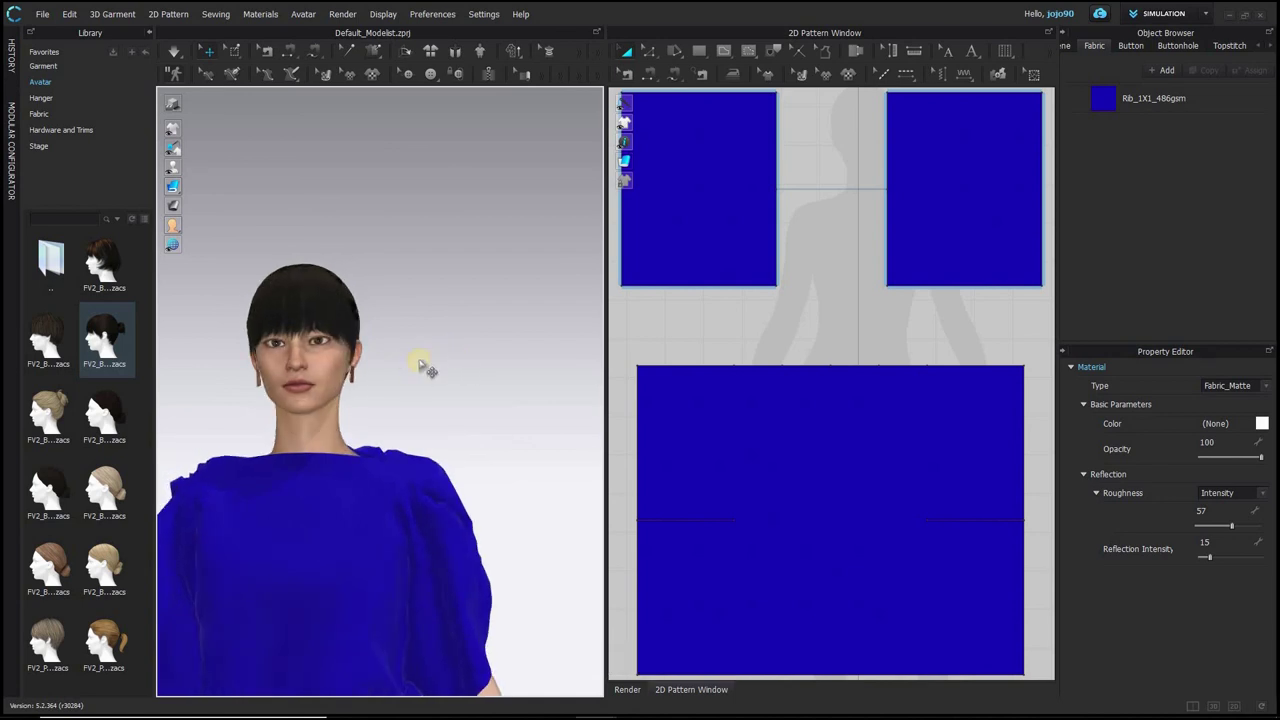
{"action": "left_click", "coordinate": [418, 365]}
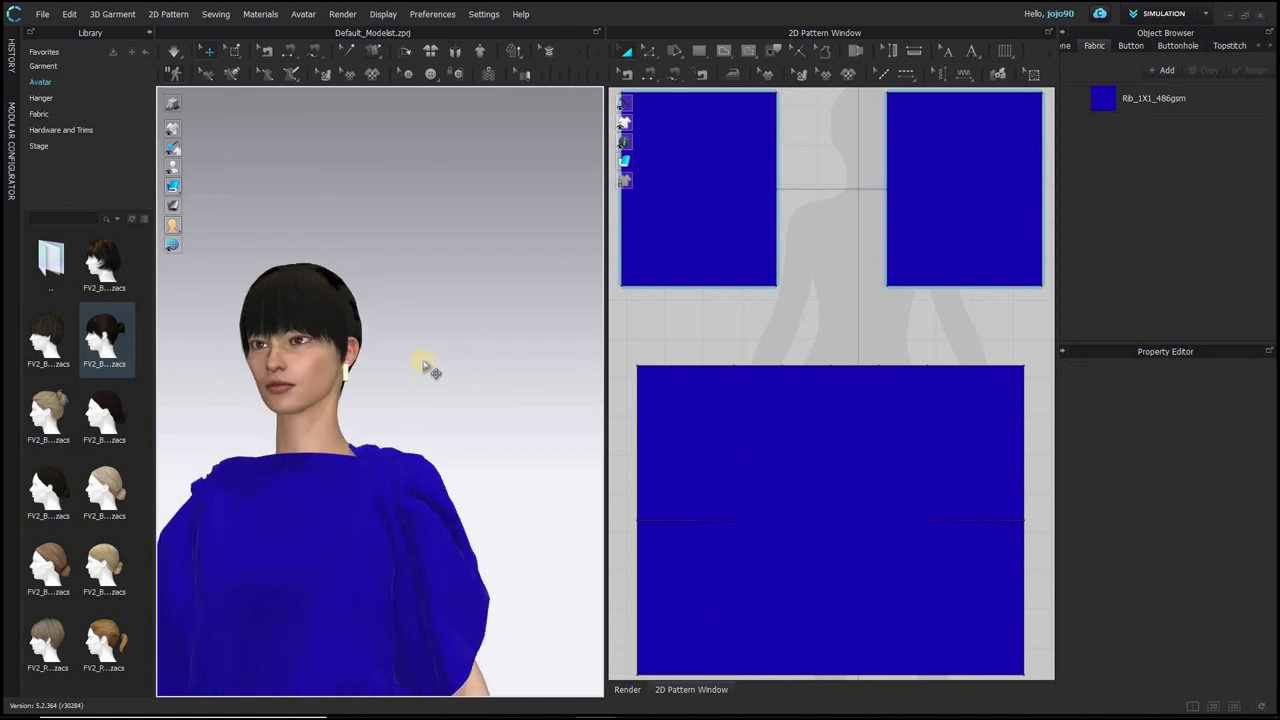
{"action": "key", "text": "2"}
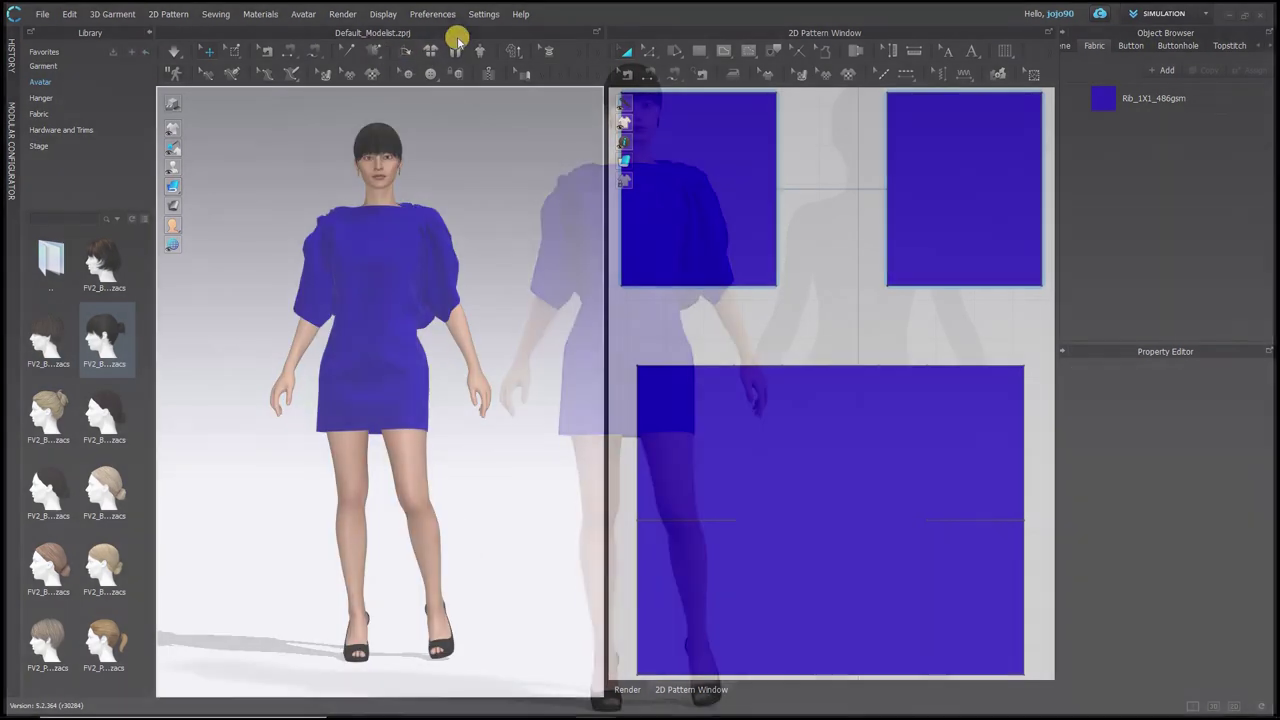